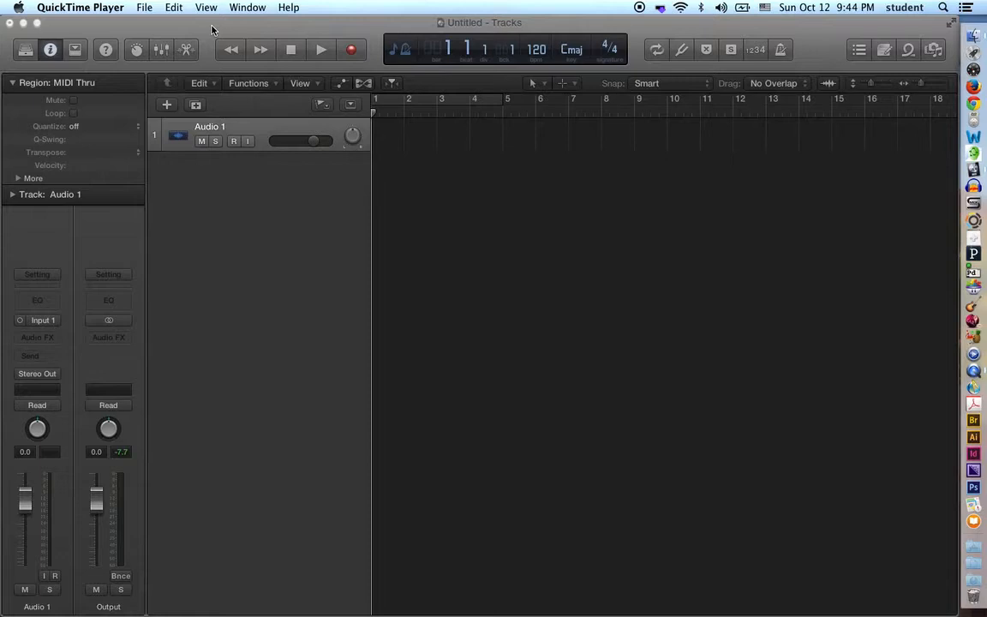
# - Import the audio file voice.wav from the Desktop folder onto the Audio 1 track
pyautogui.click(153, 26)
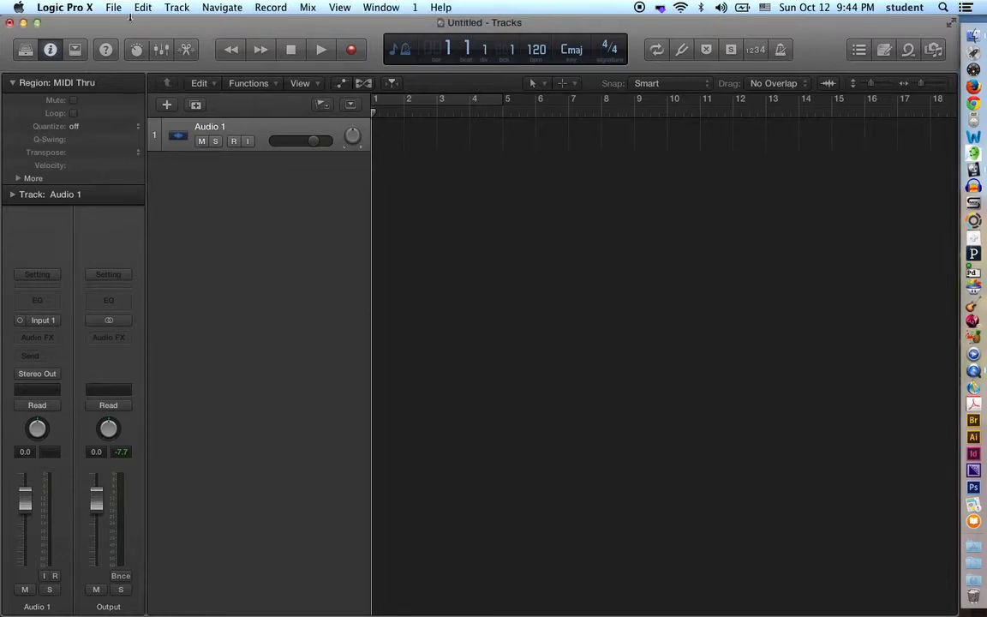
pyautogui.click(118, 8)
pyautogui.moveTo(250, 287)
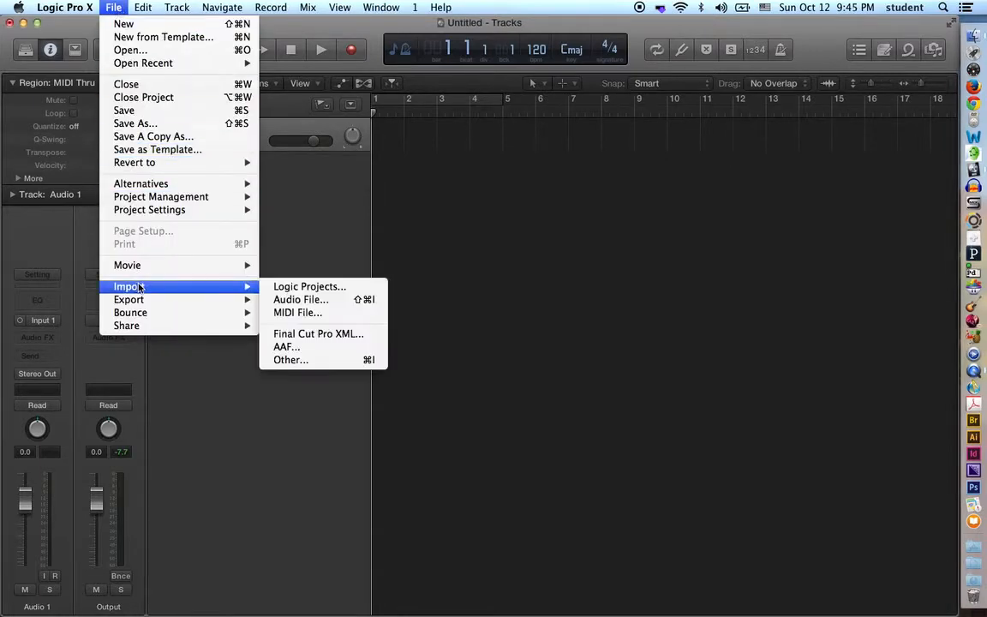
pyautogui.click(340, 300)
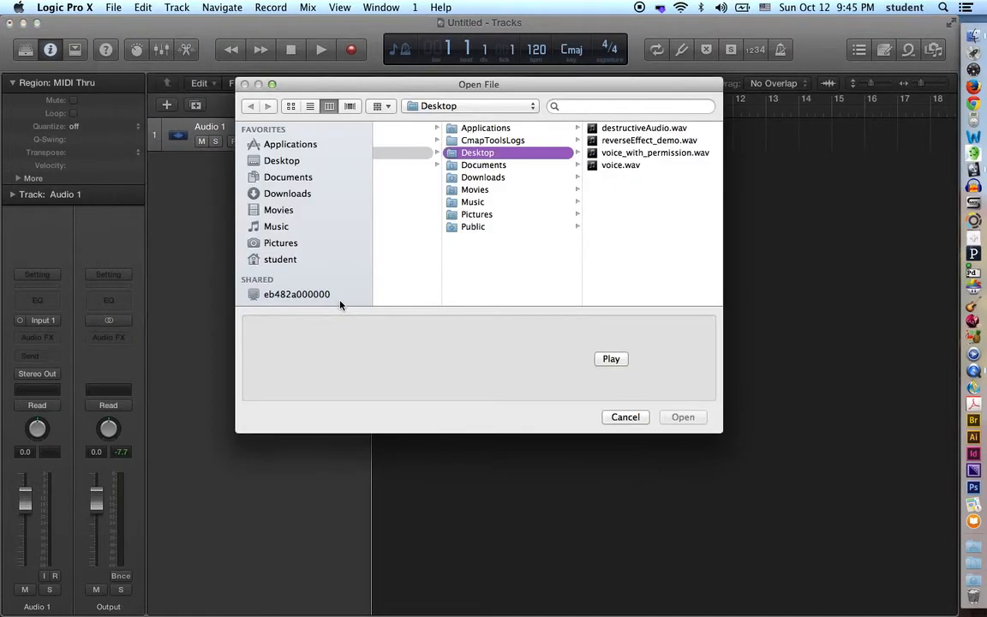
pyautogui.click(622, 165)
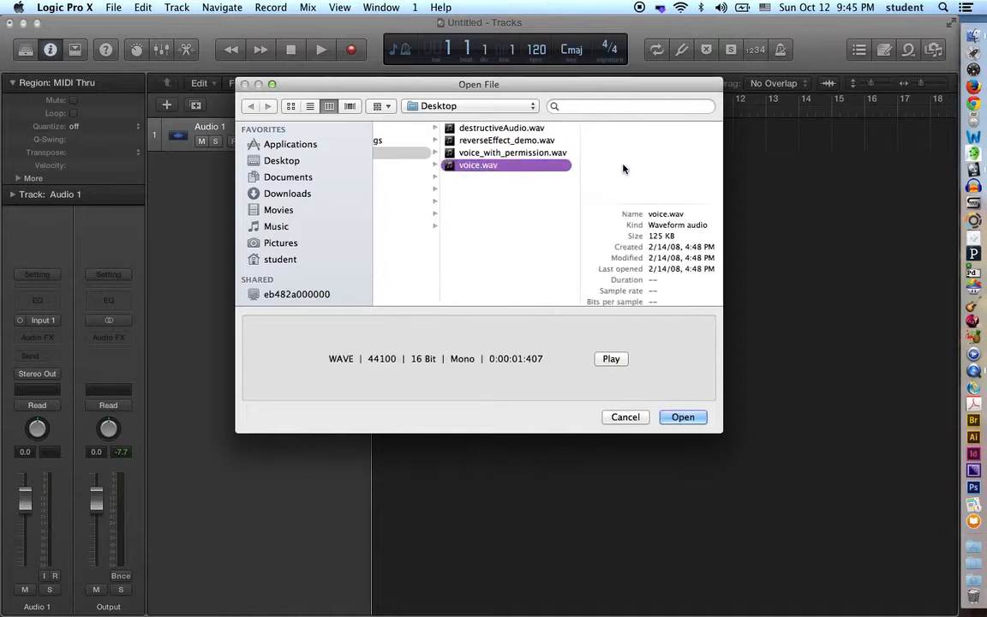
pyautogui.press('Return')
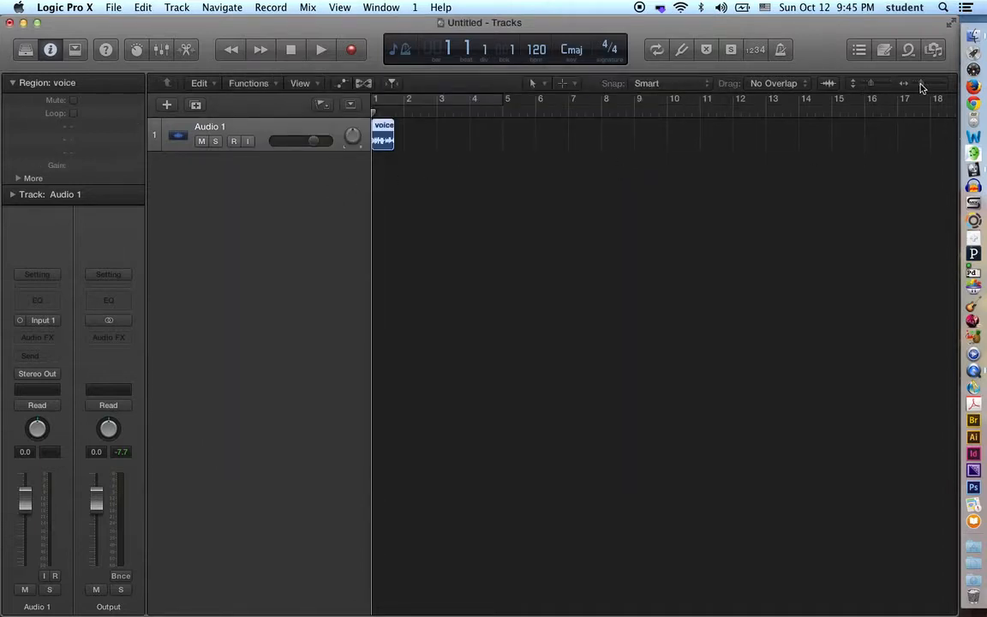
# - Play the voice region through, return the playhead to the start, and reduce the track's height
pyautogui.moveTo(921, 86)
pyautogui.mouseDown()
pyautogui.moveTo(929, 84)
pyautogui.moveTo(882, 87)
pyautogui.moveTo(932, 89)
pyautogui.mouseUp()
pyautogui.press('space')
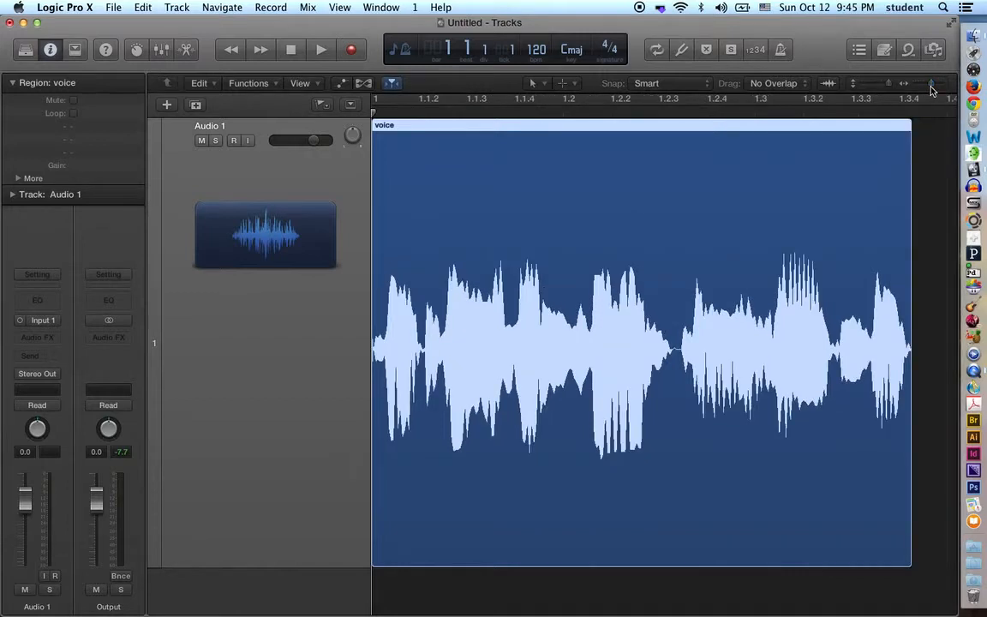
pyautogui.press('space')
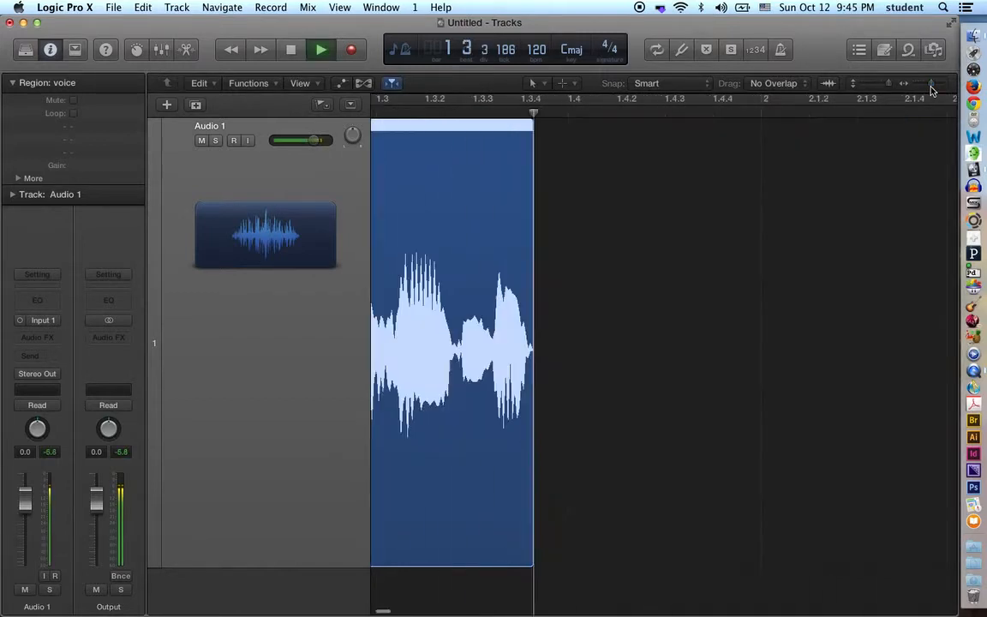
pyautogui.press('Return')
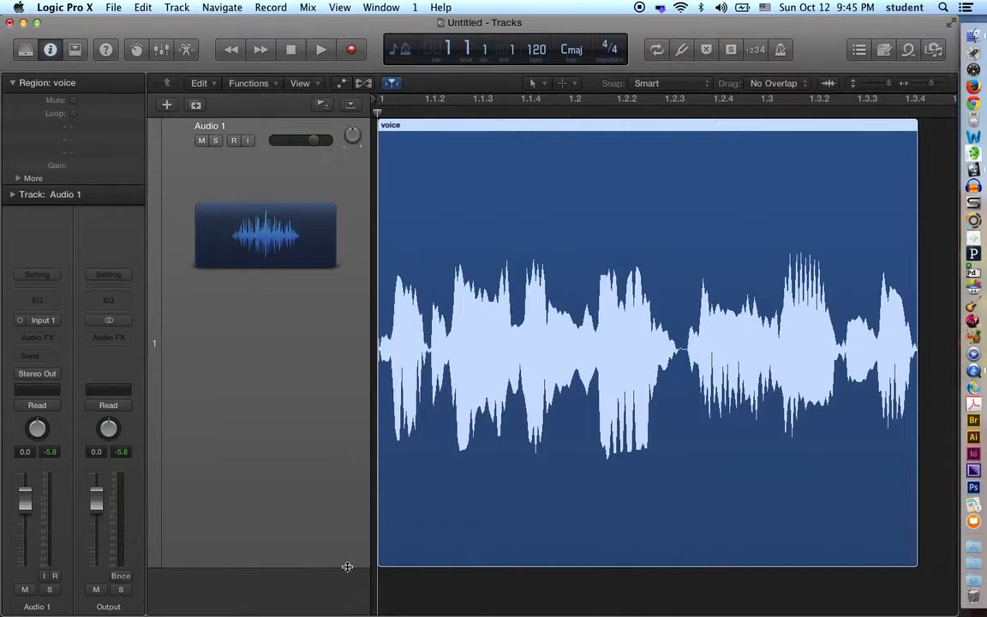
pyautogui.moveTo(313, 510); pyautogui.dragTo(346, 399)
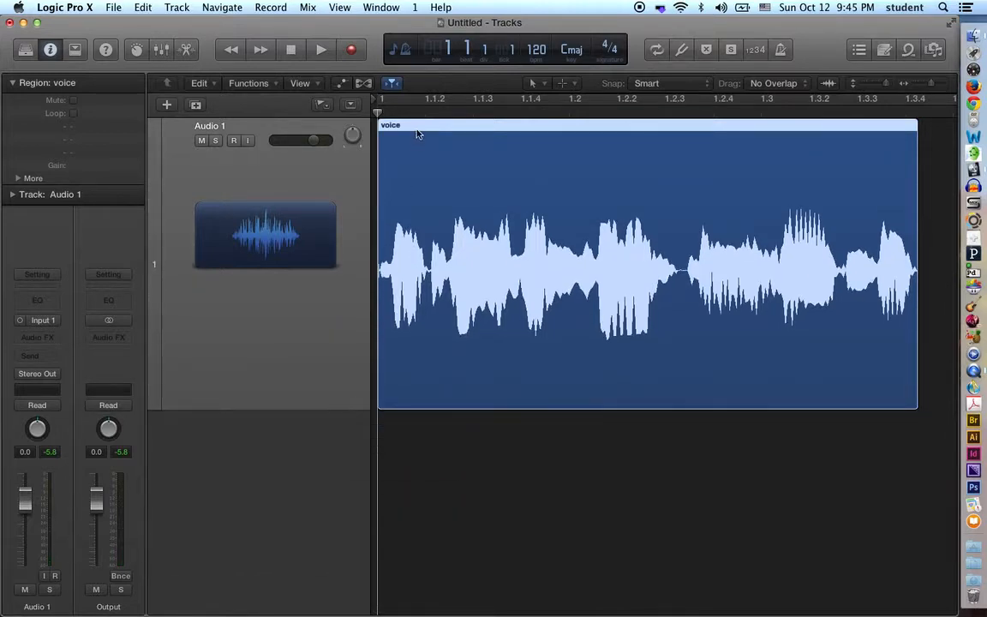
# - Delete the voice region and replace it with voice.wav brought onto the track from the Desktop folder in Finder
pyautogui.press('Delete')
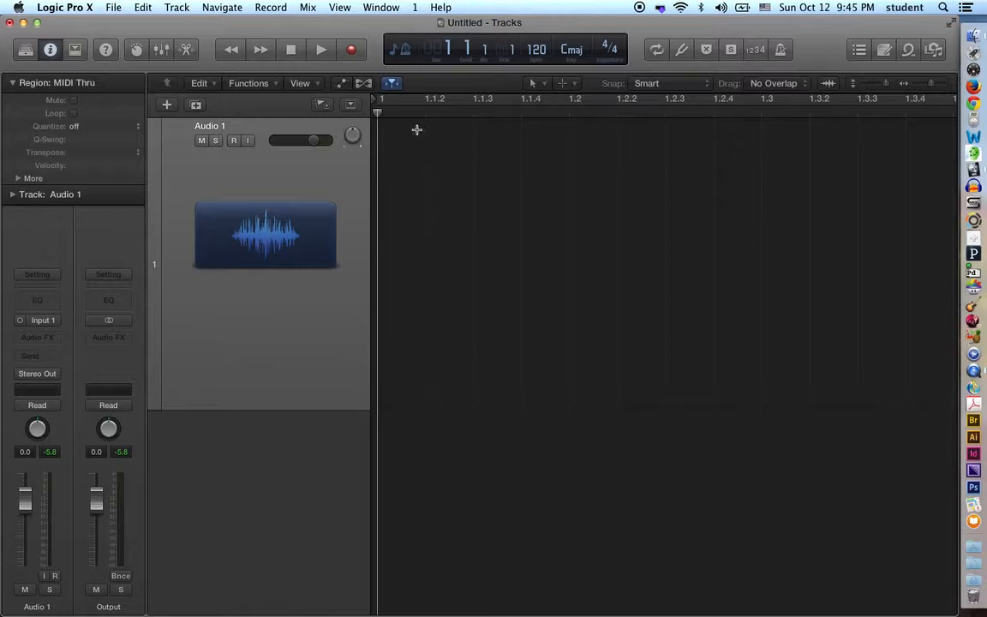
pyautogui.press('super+Tab')
pyautogui.press('super+Tab')
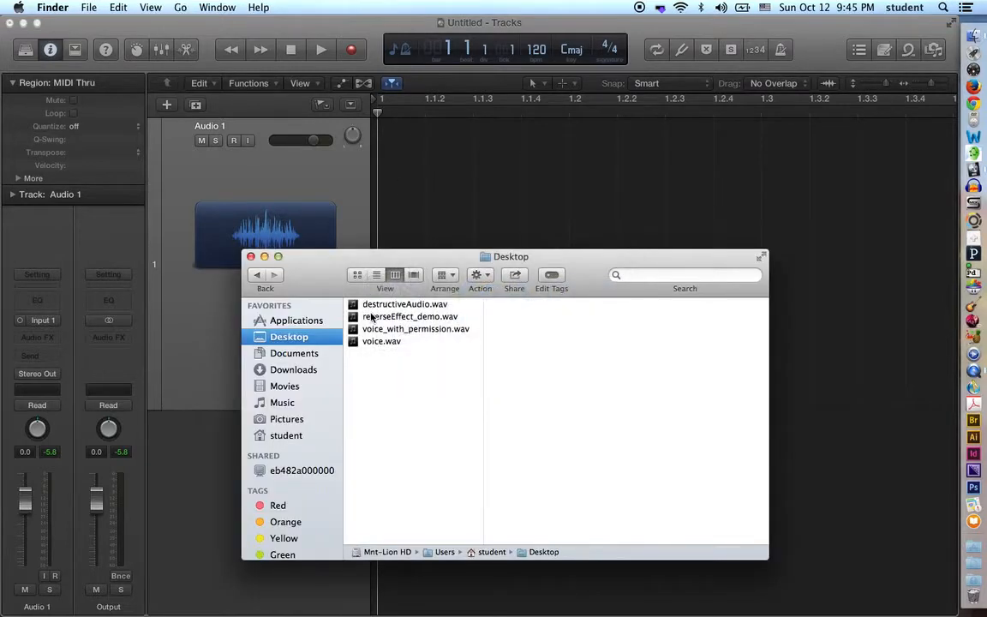
pyautogui.moveTo(370, 341); pyautogui.dragTo(397, 200)
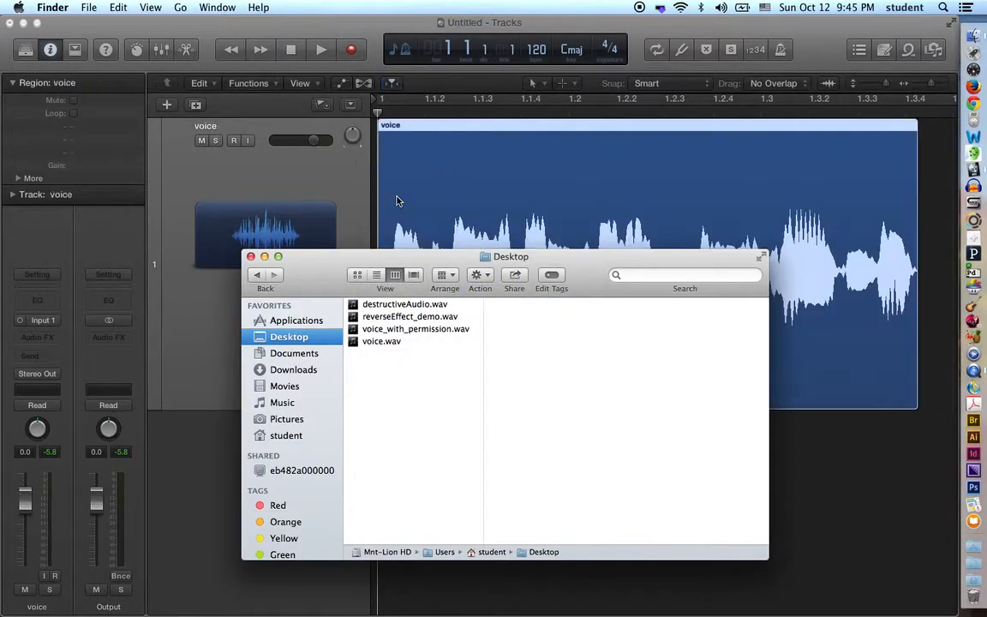
# - Play back the newly added voice region in Logic Pro X and return the playhead to the start
pyautogui.click(447, 127)
pyautogui.press('space')
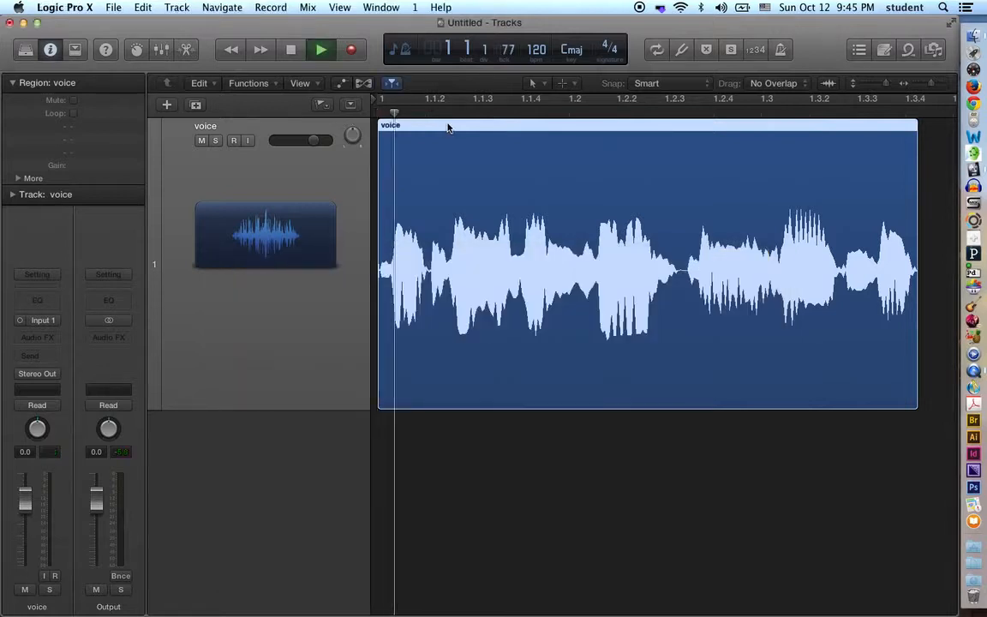
pyautogui.press('space')
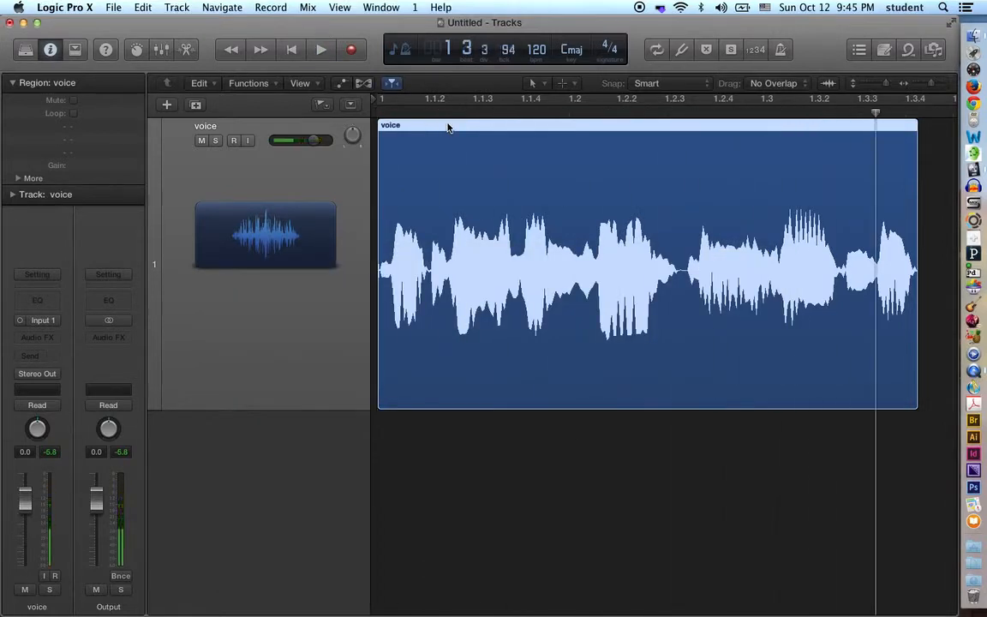
pyautogui.press('Return')
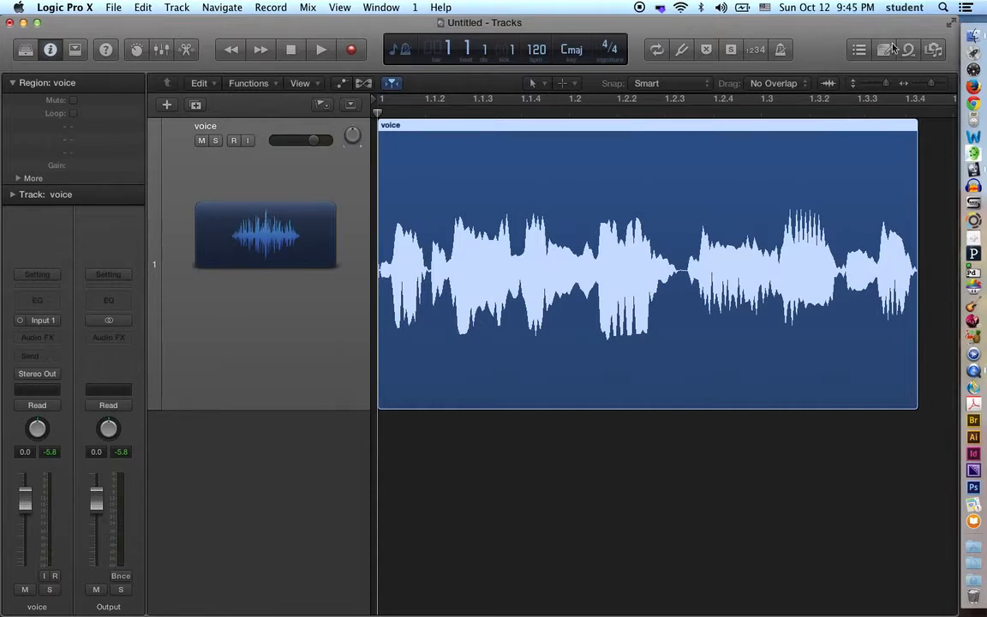
# - Show the project's list of audio files and review the commands for adding audio files, without choosing one
pyautogui.click(935, 51)
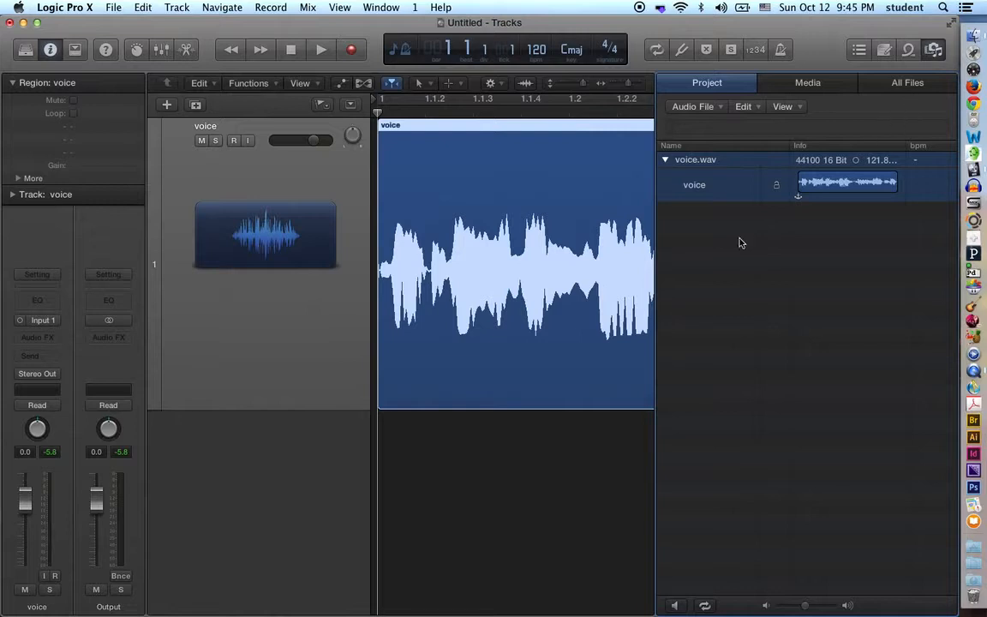
pyautogui.click(696, 107)
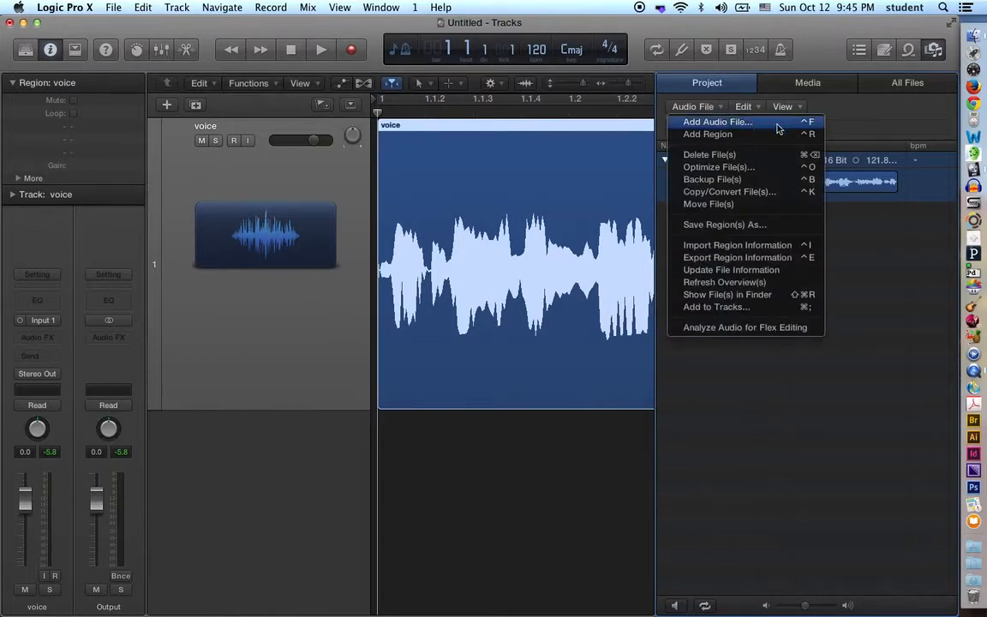
pyautogui.click(857, 121)
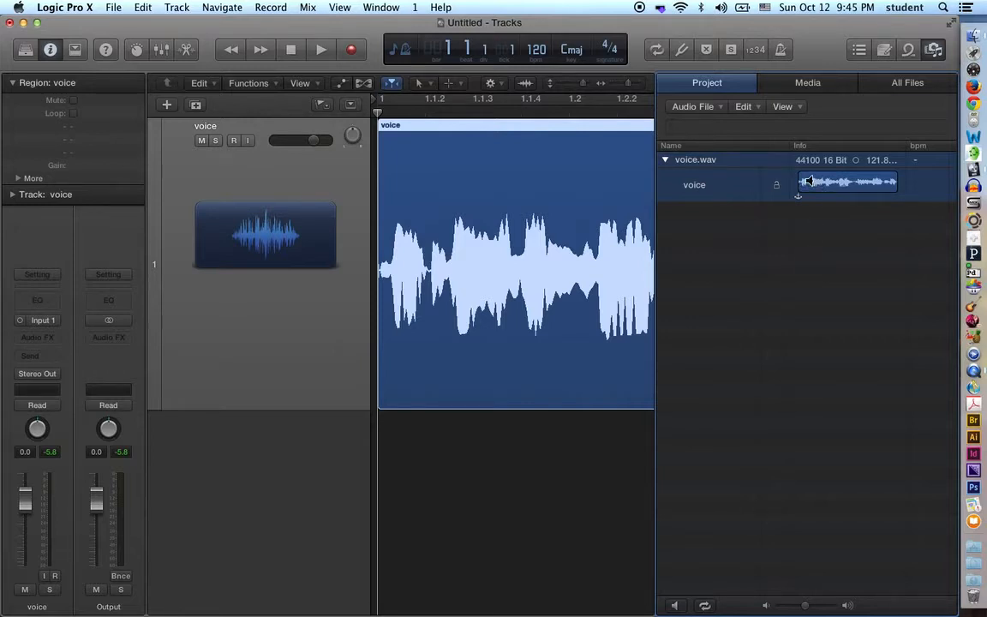
# - Audition the voice region from the project audio file list with the editor open, and close both the list and editor
pyautogui.click(808, 184)
pyautogui.press('e')
pyautogui.click(887, 182)
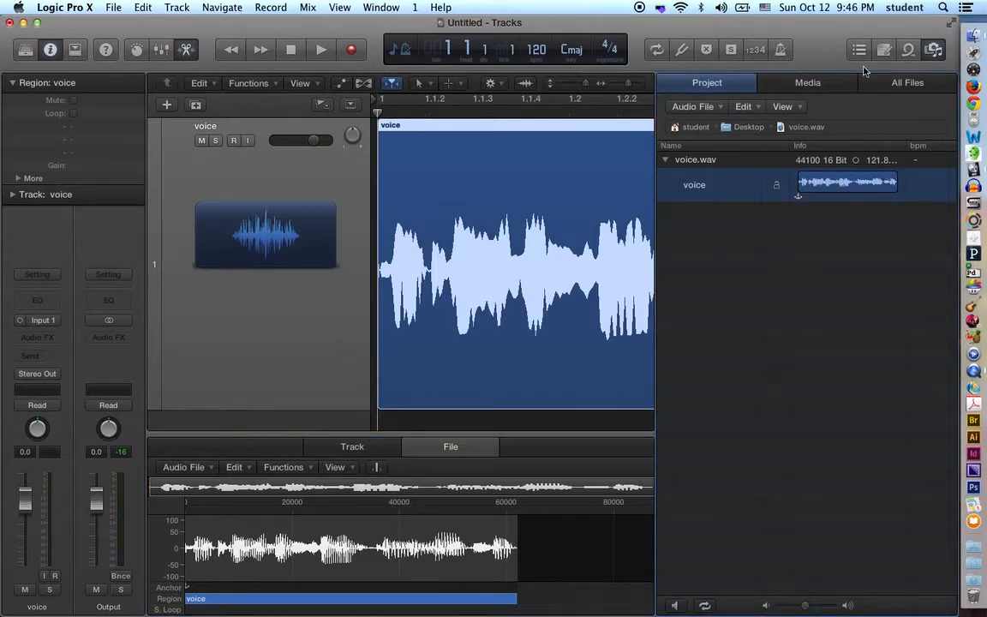
pyautogui.press('f')
pyautogui.press('e')
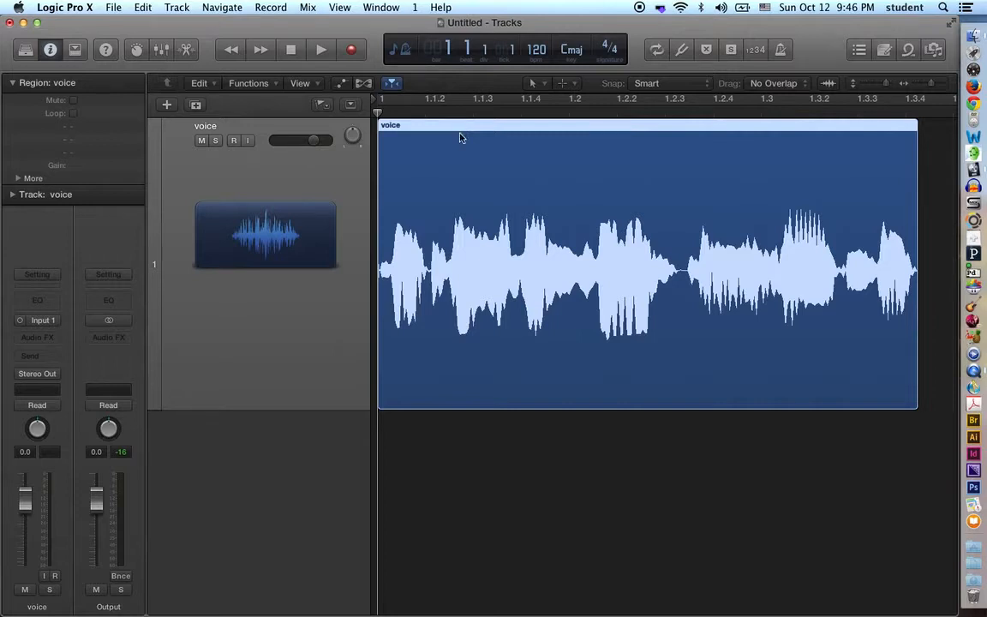
# - Show the audio file editor for the voice region, enlarge it to about two thirds of the window height, and hide it
pyautogui.click(189, 55)
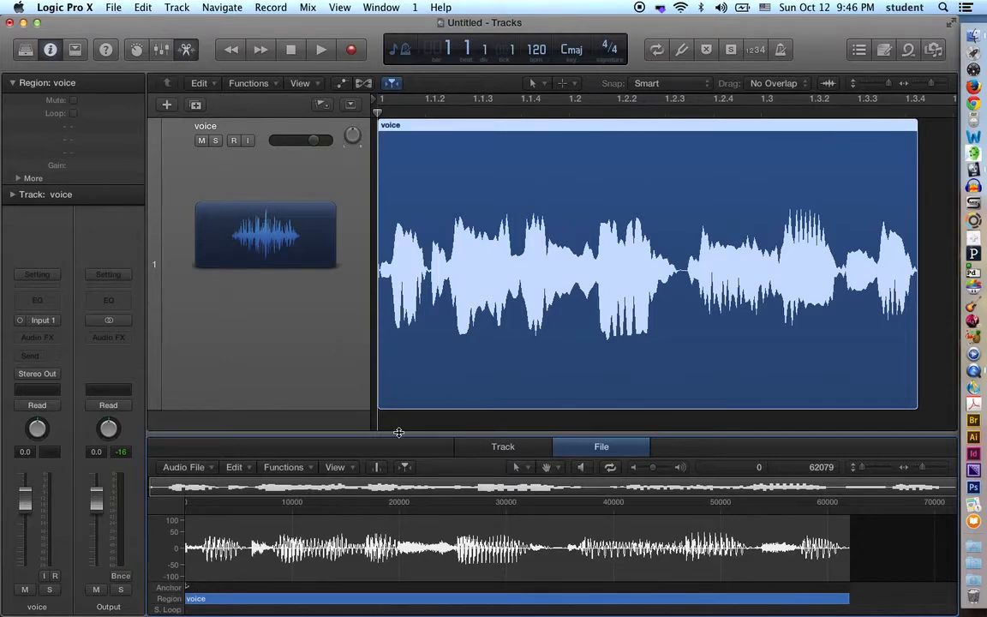
pyautogui.moveTo(398, 431); pyautogui.dragTo(440, 228)
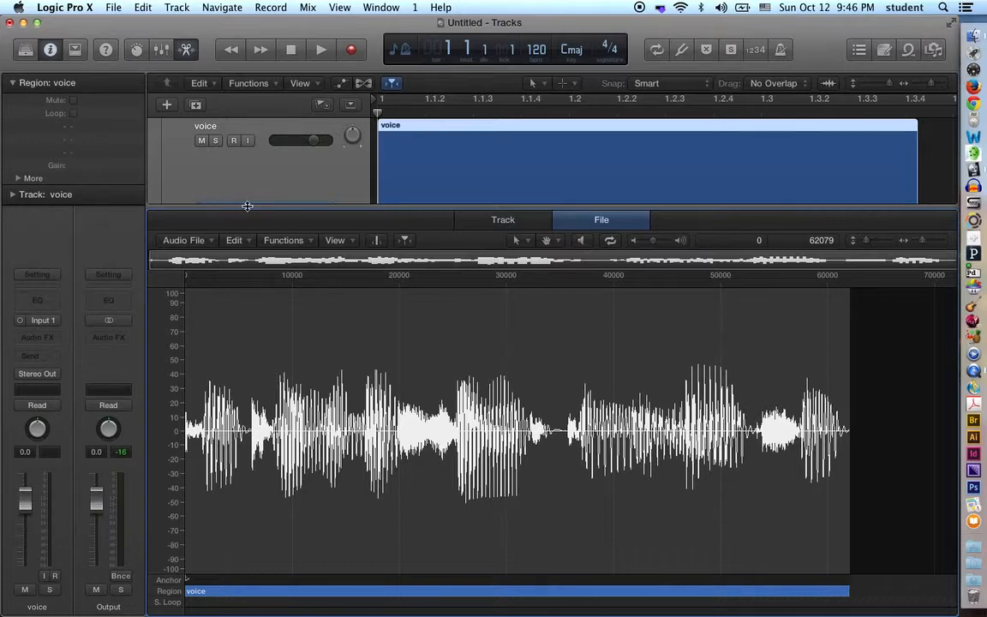
pyautogui.press('e')
# - Check in the Advanced preferences whether Show Advanced Tools and the Audio option for destructive editing are enabled
pyautogui.click(65, 7)
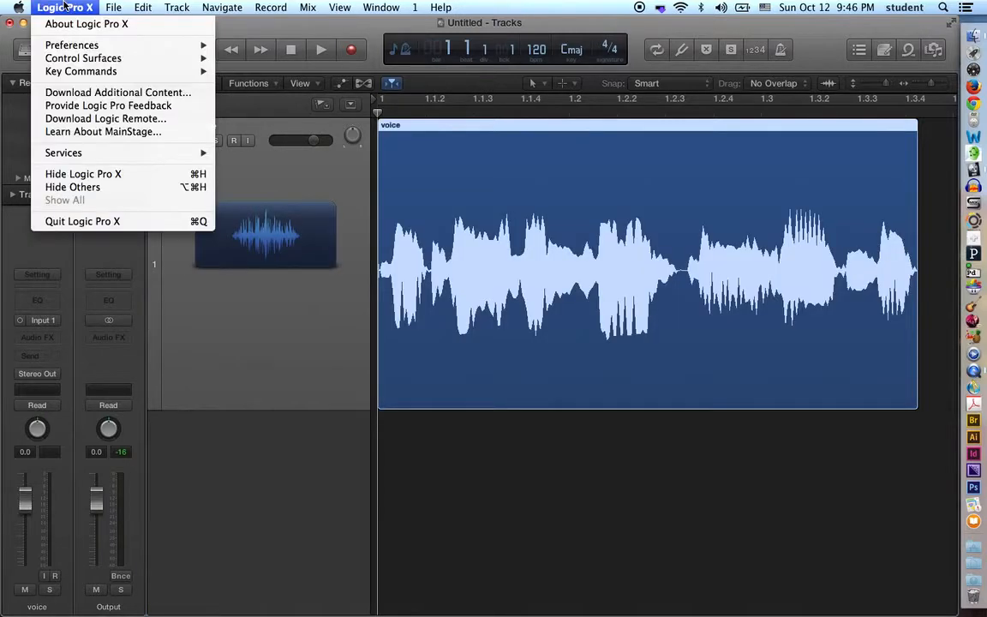
pyautogui.moveTo(107, 51)
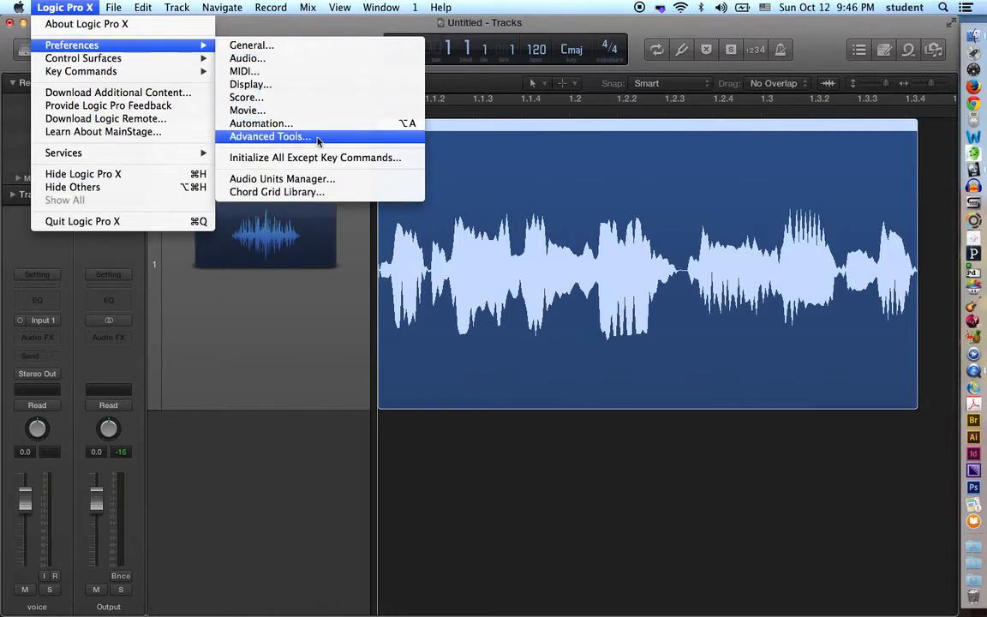
pyautogui.click(269, 136)
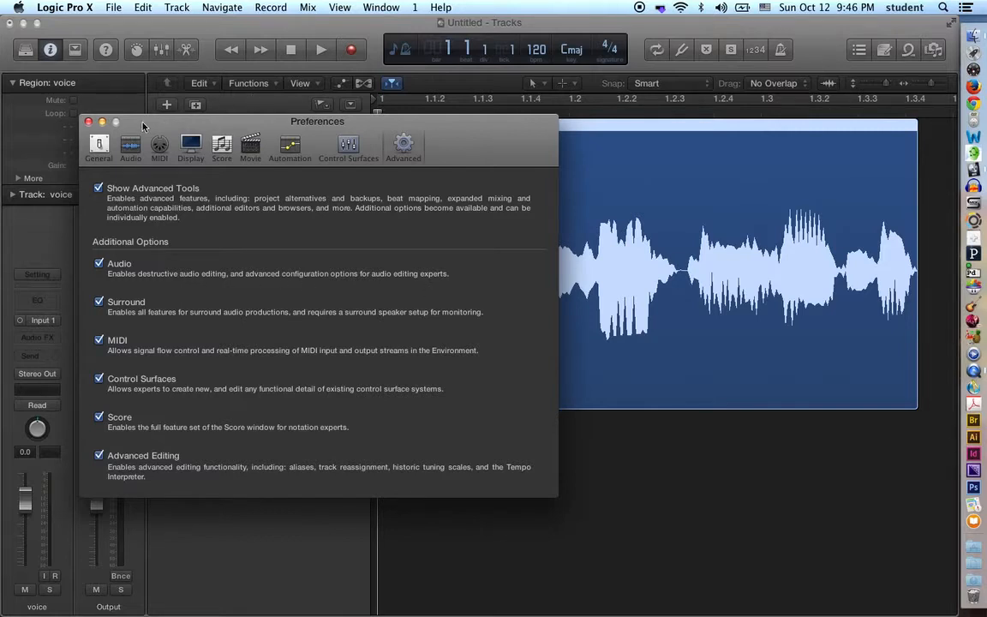
pyautogui.click(88, 122)
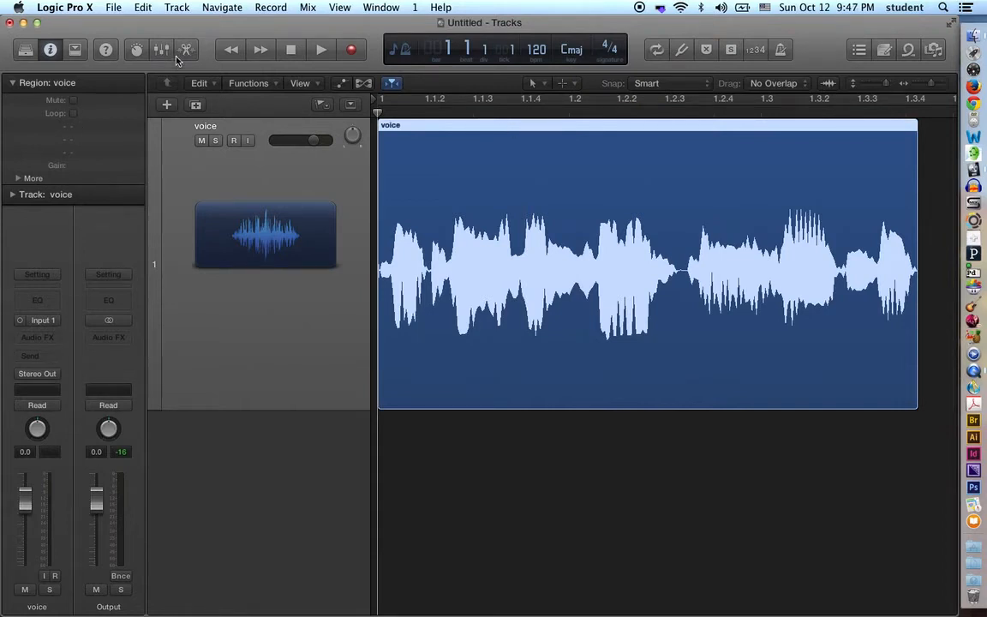
# - Open the voice region in an enlarged audio editor and view its waveform in the Track editor
pyautogui.doubleClick(417, 134)
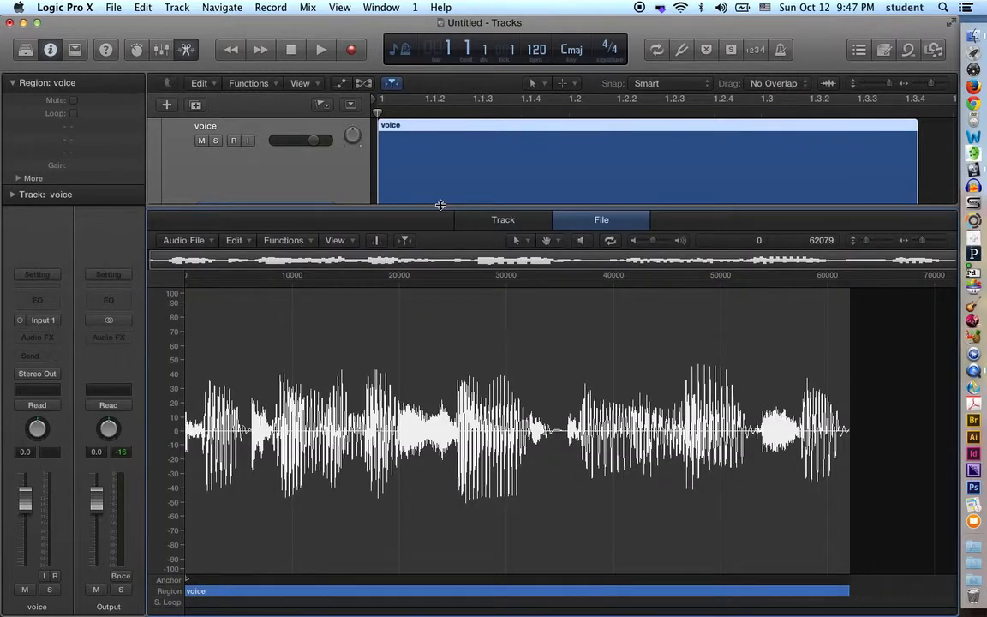
pyautogui.moveTo(440, 205); pyautogui.dragTo(442, 186)
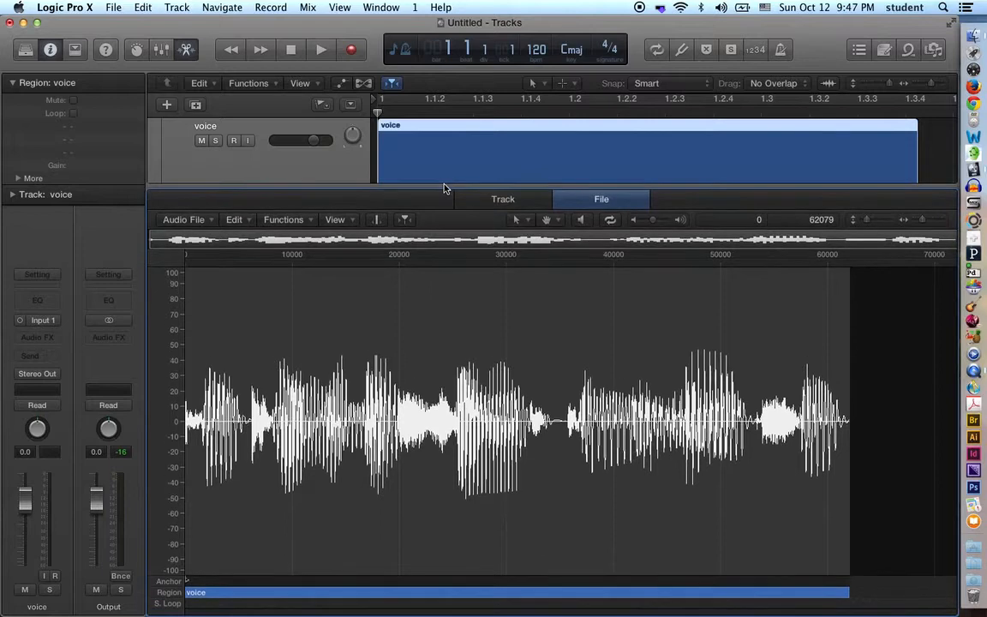
pyautogui.click(520, 200)
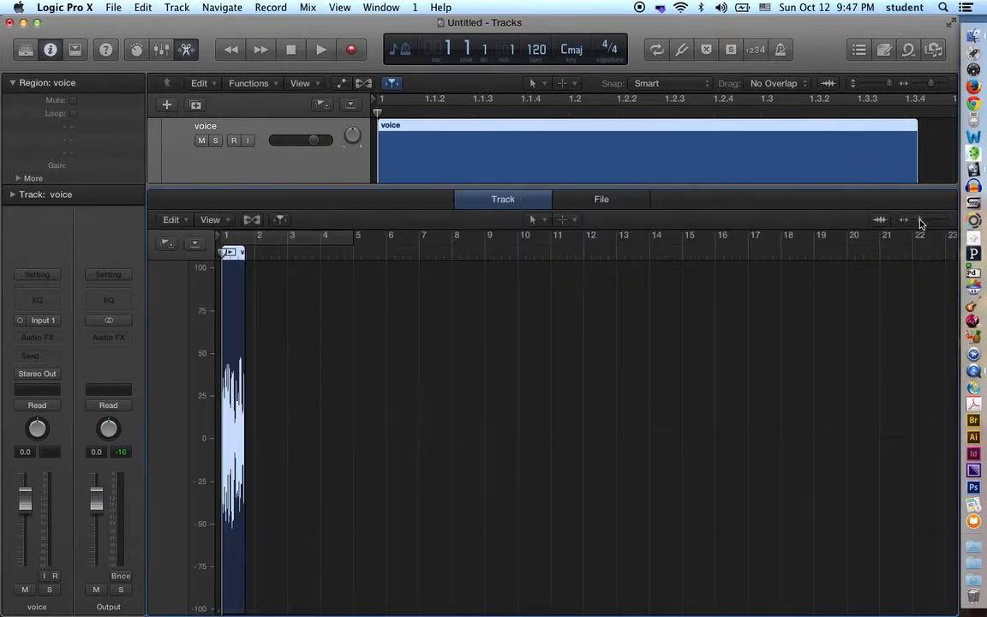
pyautogui.moveTo(920, 222); pyautogui.dragTo(938, 223)
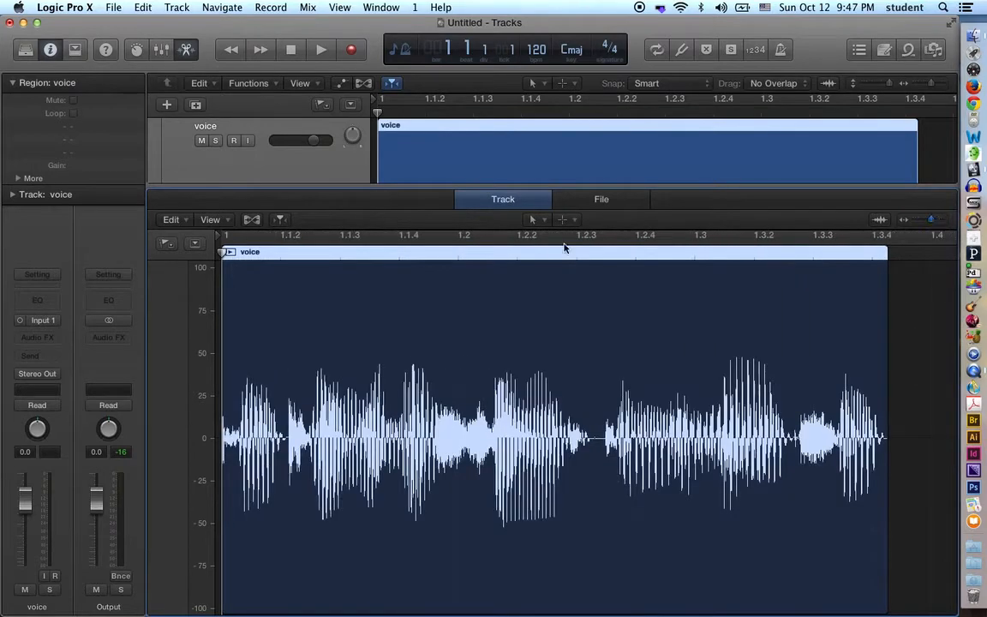
# - Select the second phrase of the voice waveform in the File editor, from sample 35165 for a length of 26914 samples
pyautogui.click(598, 200)
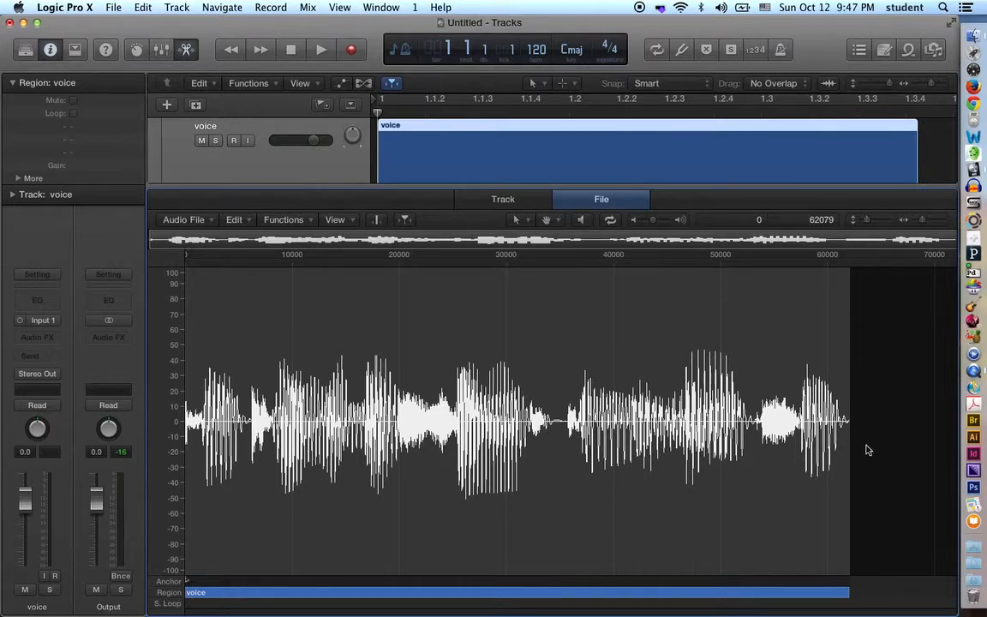
pyautogui.moveTo(865, 447); pyautogui.dragTo(562, 446)
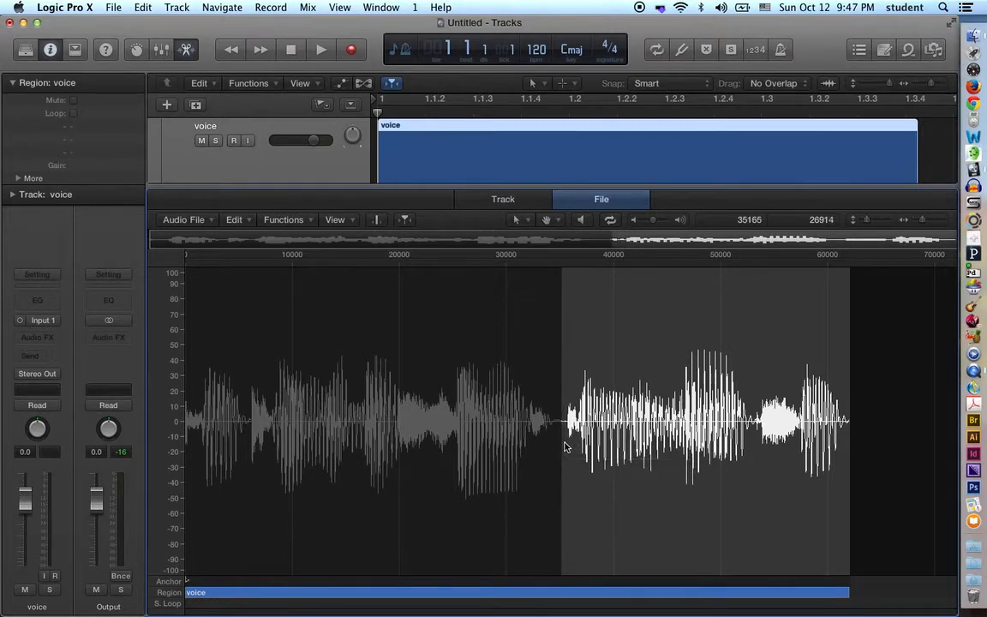
# - Switch to Finder and preview destructiveAudio.wav in the Desktop folder
pyautogui.press('super+Tab')
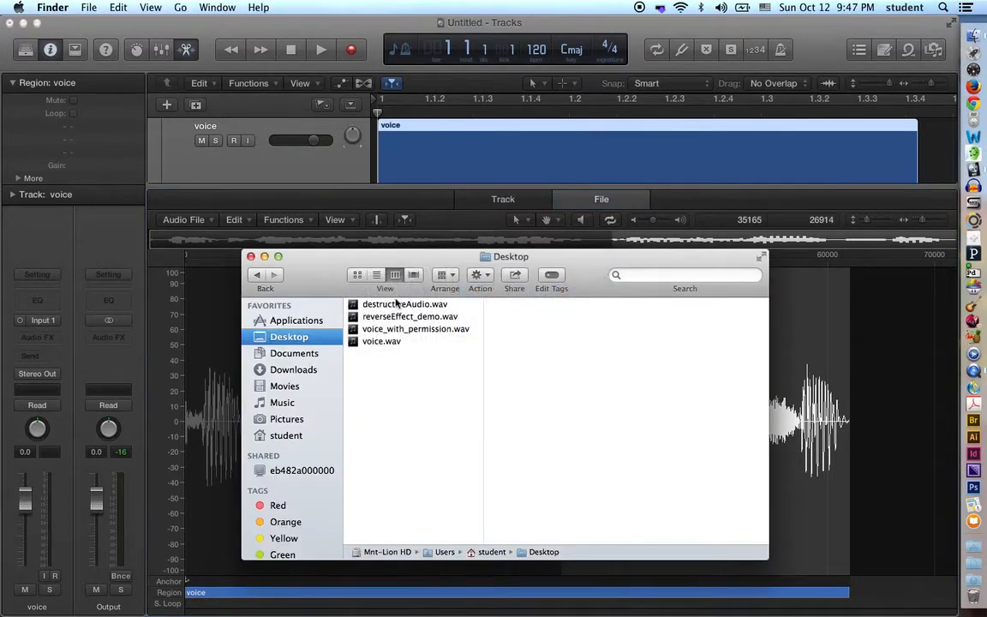
pyautogui.click(396, 304)
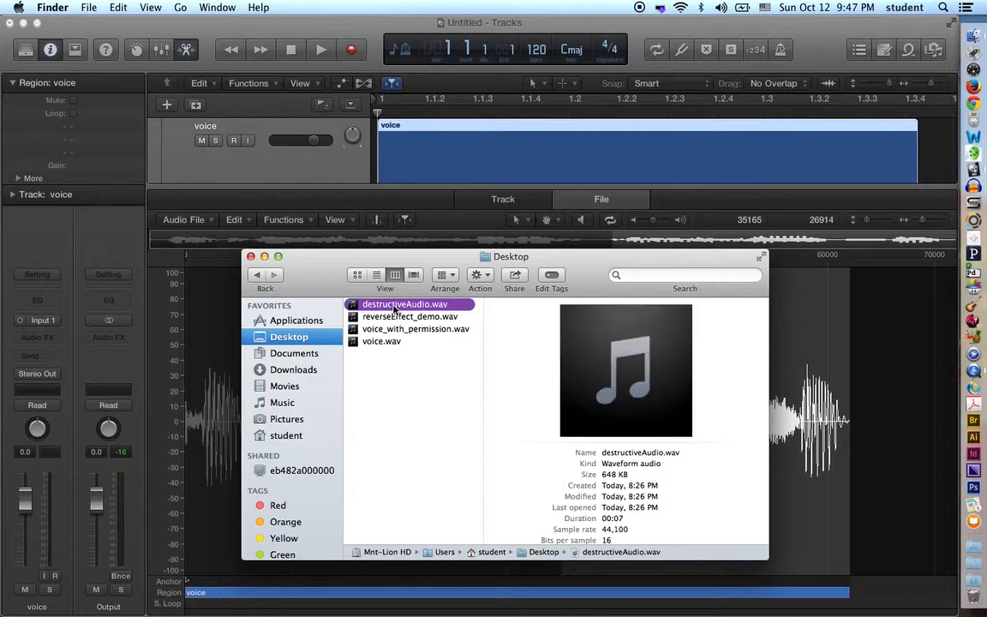
pyautogui.press('space')
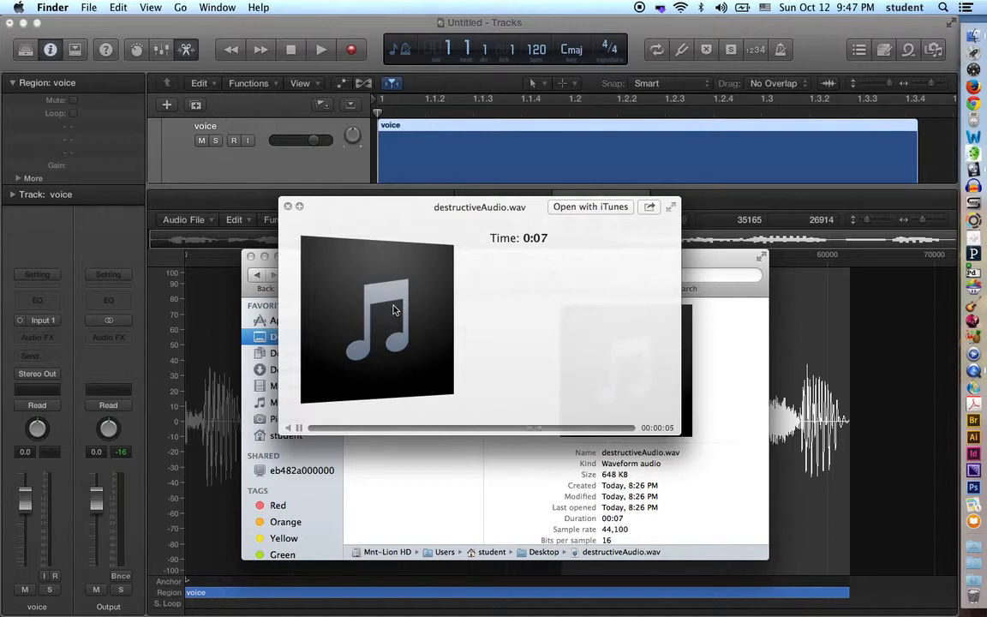
# - Close the audio preview, return to Logic Pro X, and reselect the second phrase from sample 35461 for a length of 26618 samples
pyautogui.press('space')
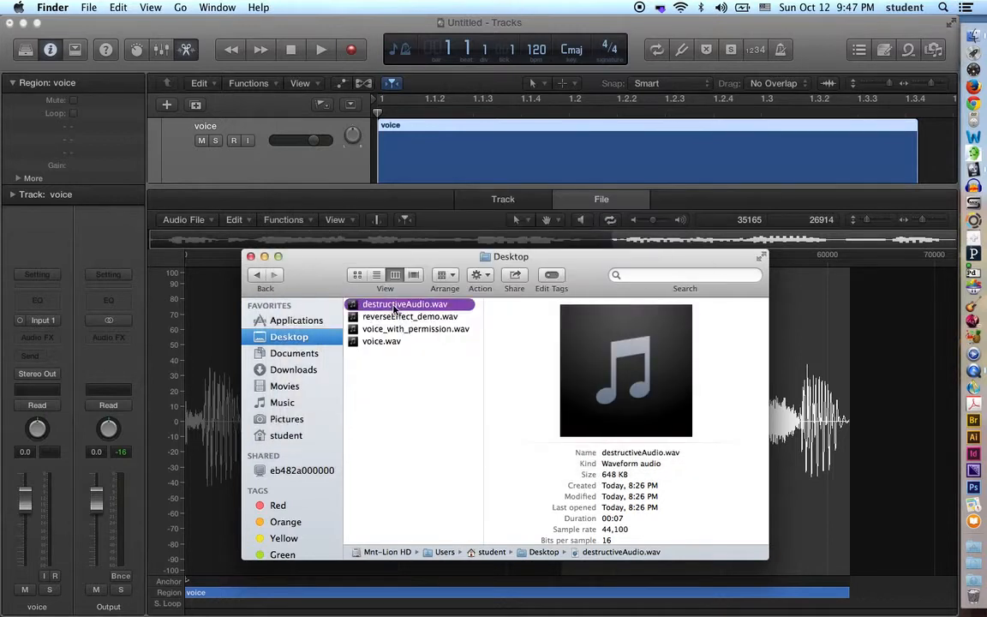
pyautogui.click(280, 174)
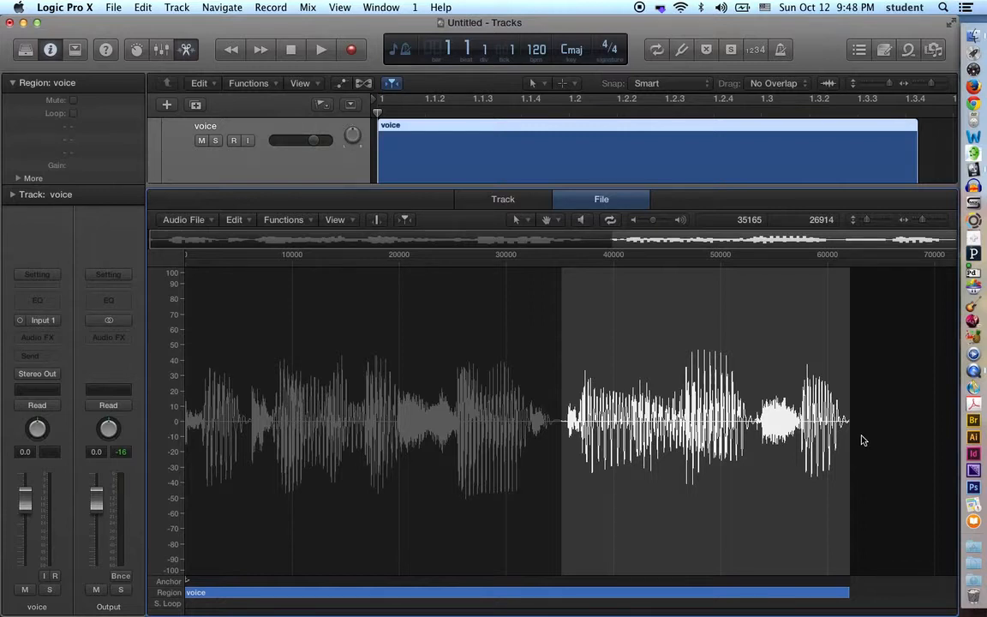
pyautogui.click(557, 414)
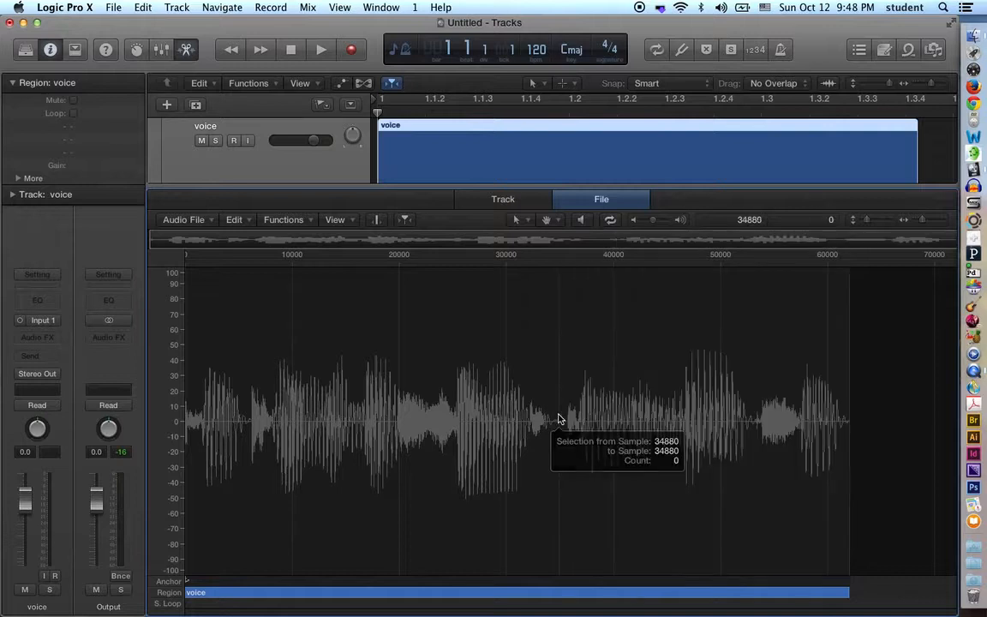
pyautogui.moveTo(621, 445); pyautogui.dragTo(565, 446)
# - Check which editing commands and processing functions are available for the selected phrase of the voice file
pyautogui.click(235, 220)
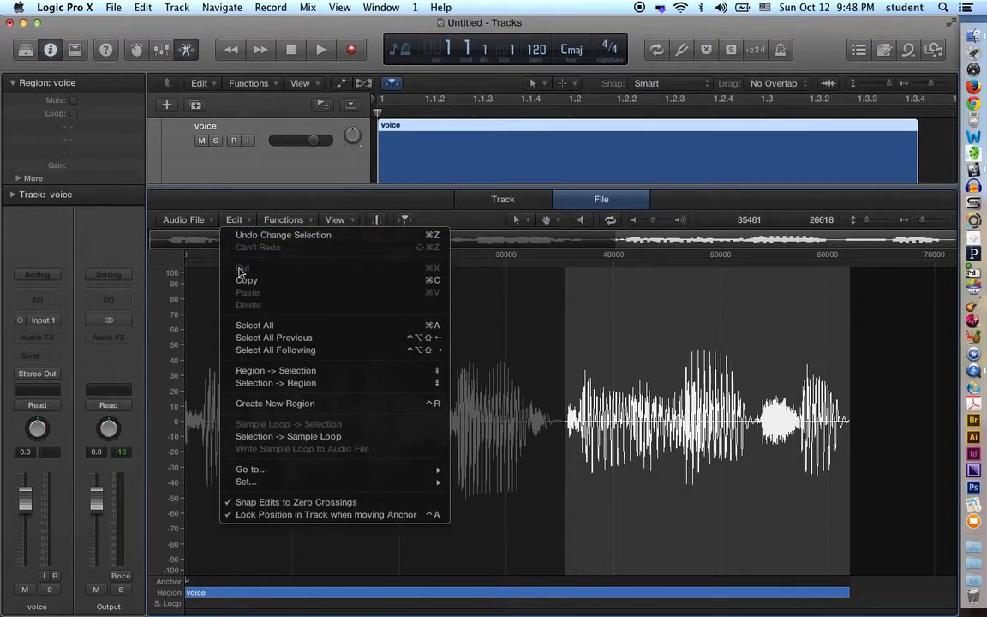
pyautogui.click(273, 203)
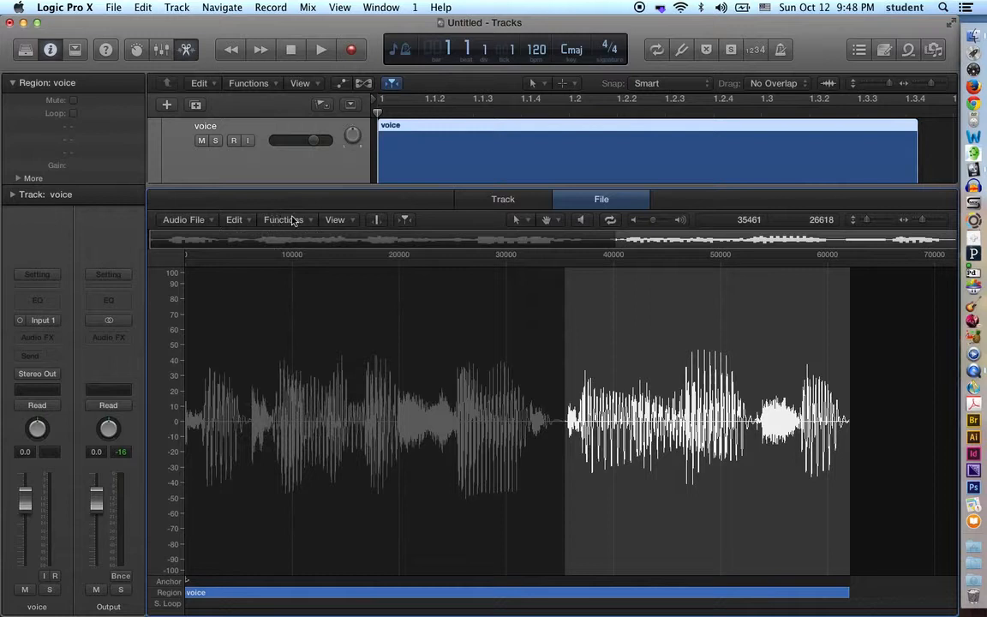
pyautogui.click(286, 220)
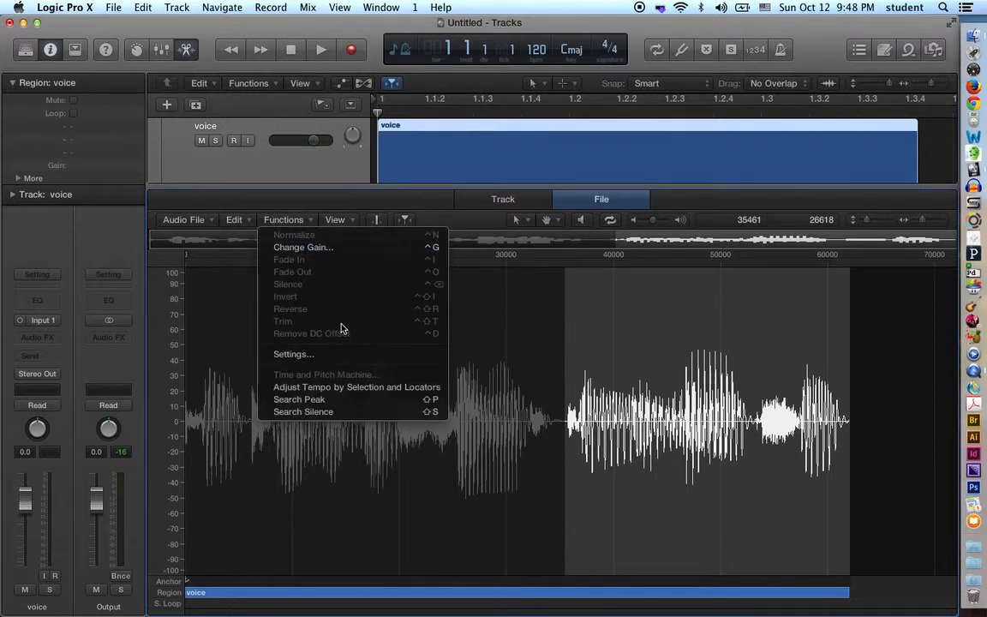
pyautogui.click(826, 292)
# - Switch to Finder and set the current user's privilege for voice.wav to Read & Write in its file information
pyautogui.press('super+Tab')
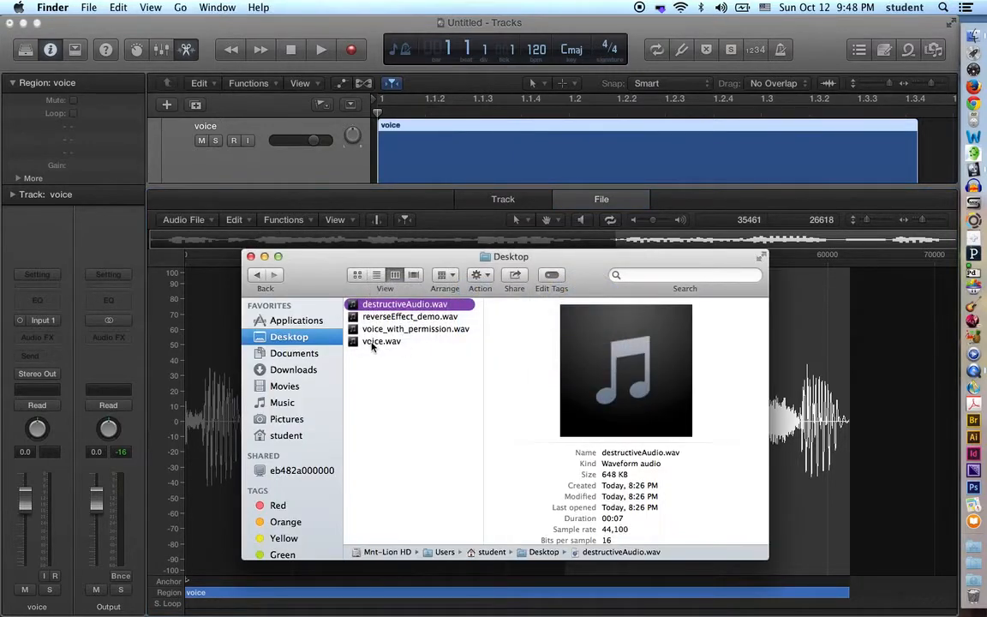
pyautogui.click(373, 343)
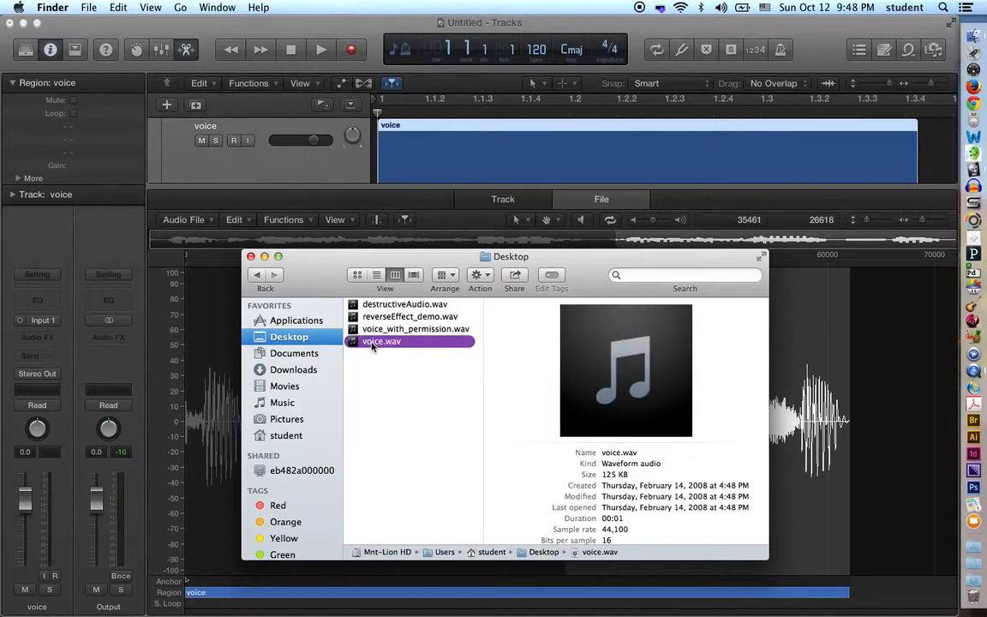
pyautogui.press('super+i')
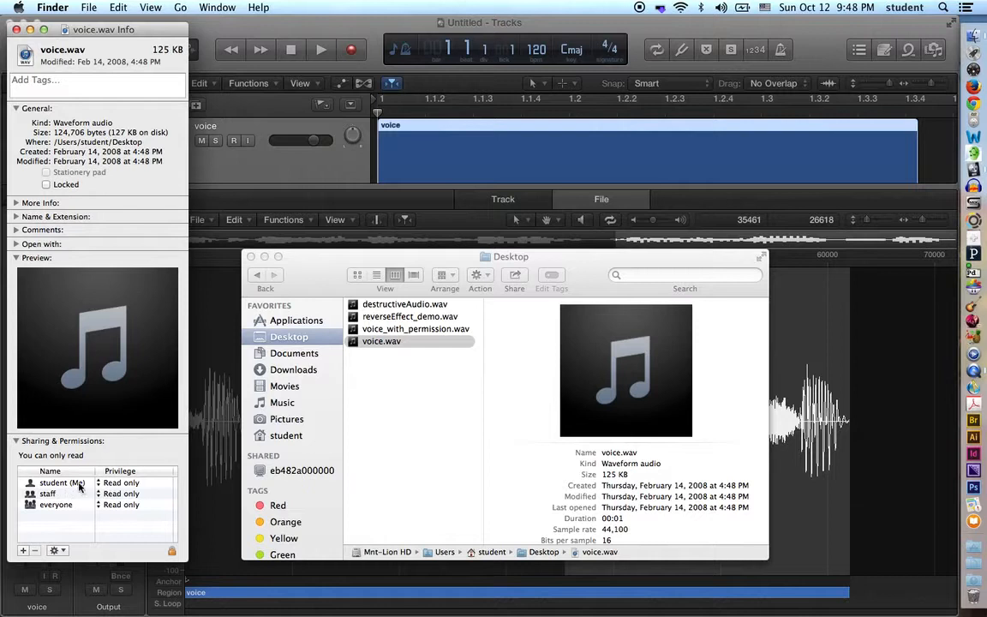
pyautogui.click(116, 484)
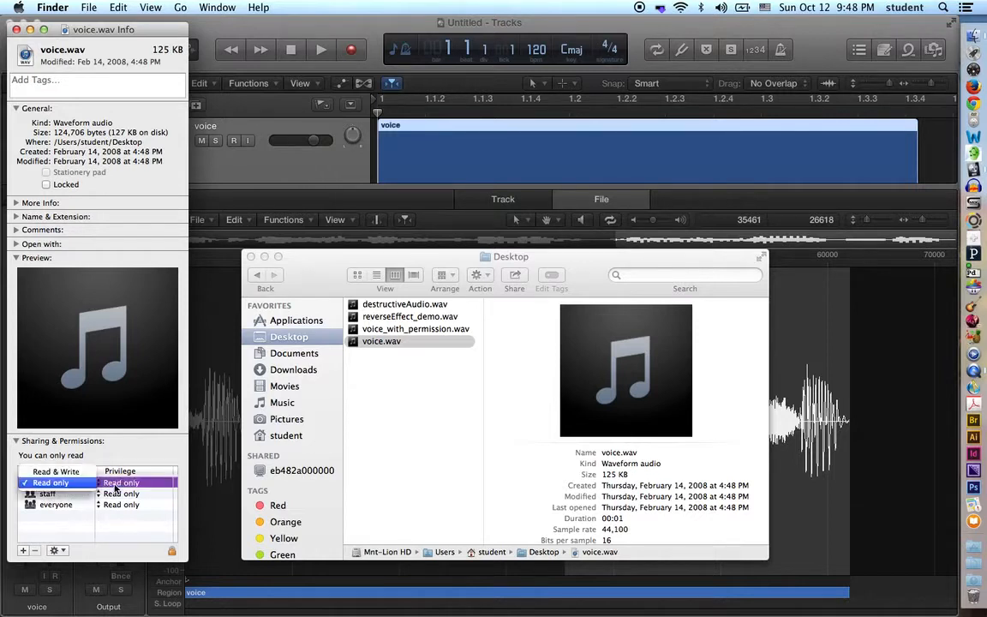
pyautogui.click(76, 472)
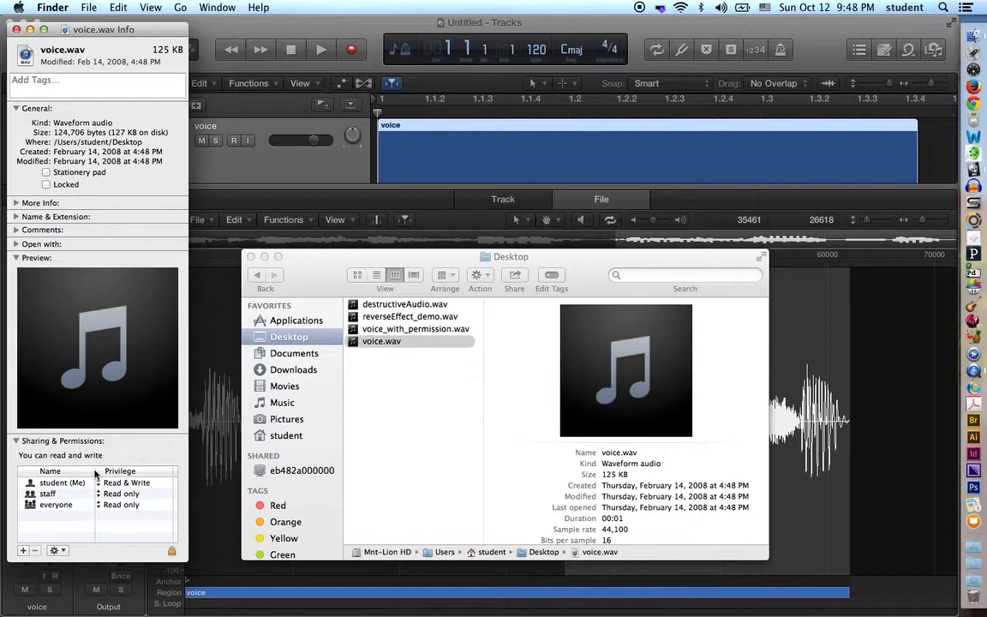
pyautogui.click(16, 30)
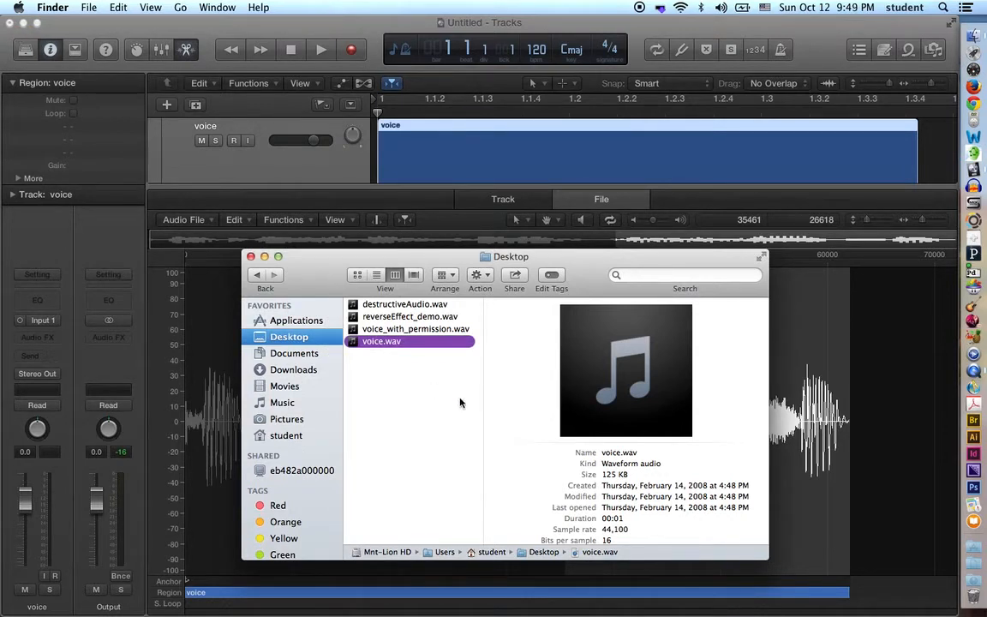
# - Examine the sharing permissions of voice_with_permission.wav in its file information and lower the Finder window slightly
pyautogui.click(438, 330)
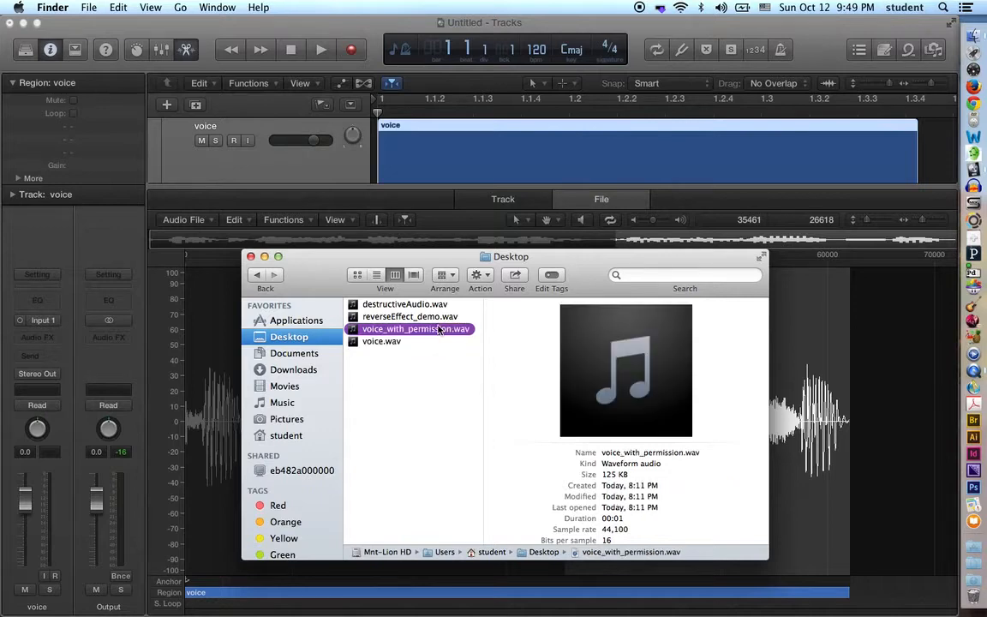
pyautogui.press('super+i')
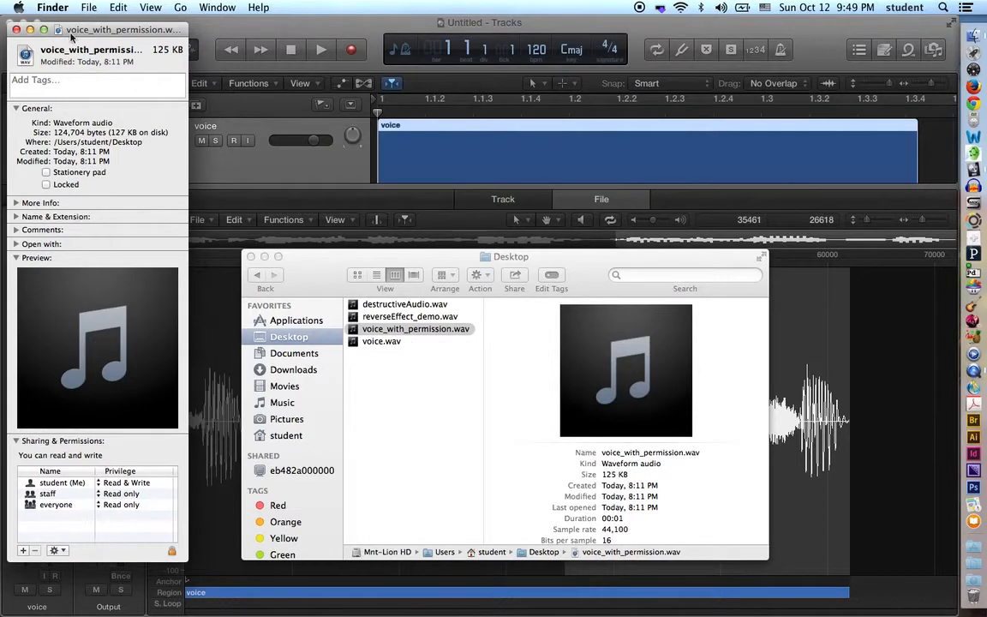
pyautogui.click(14, 29)
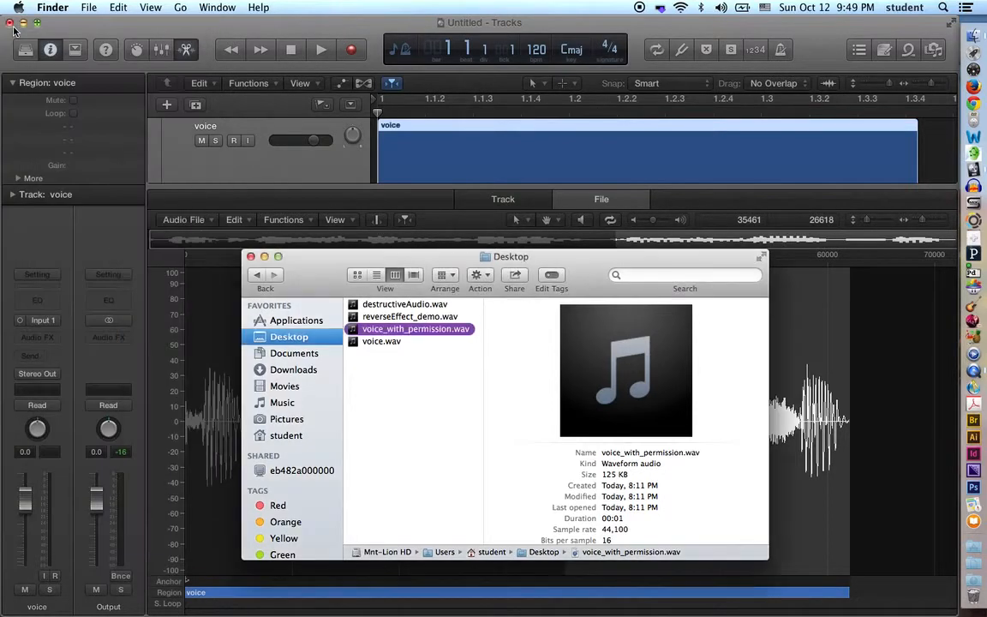
pyautogui.moveTo(296, 271); pyautogui.dragTo(295, 303)
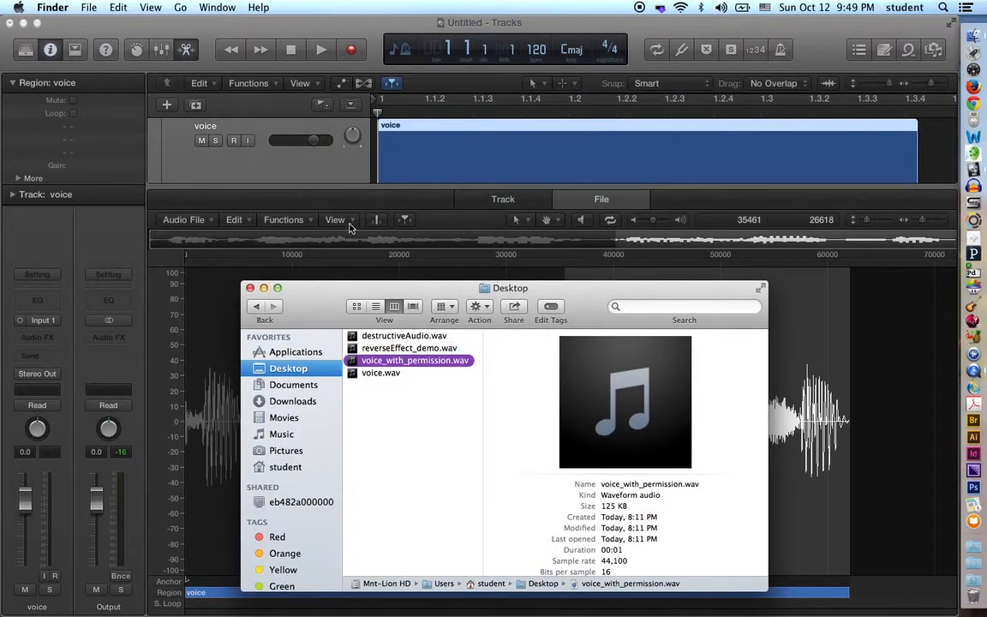
# - Return to Logic Pro X, close the audio editor, and delete the voice region from the voice track
pyautogui.click(341, 198)
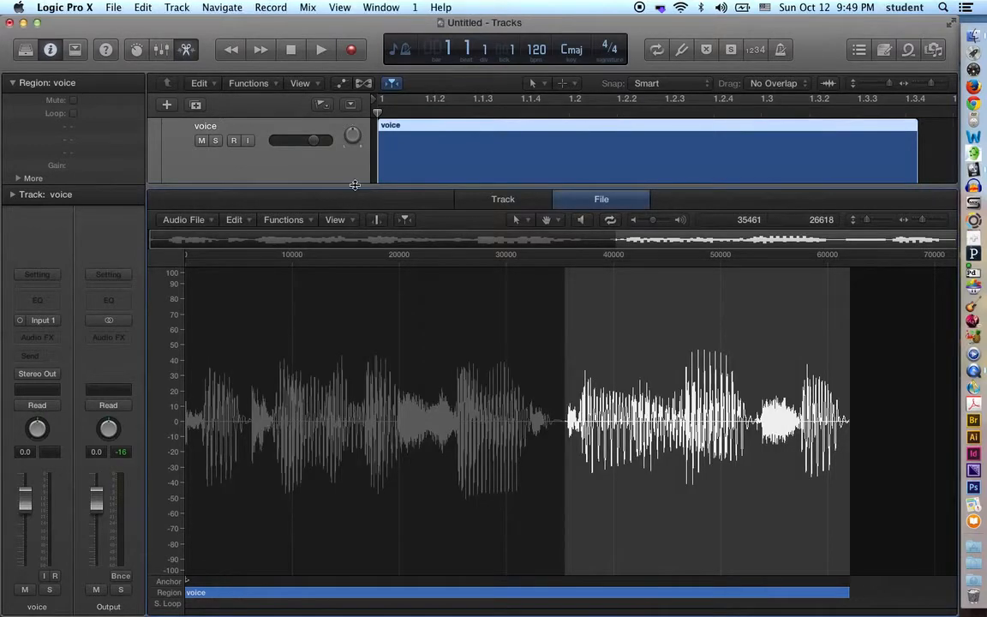
pyautogui.moveTo(354, 185); pyautogui.dragTo(355, 291)
pyautogui.press('e')
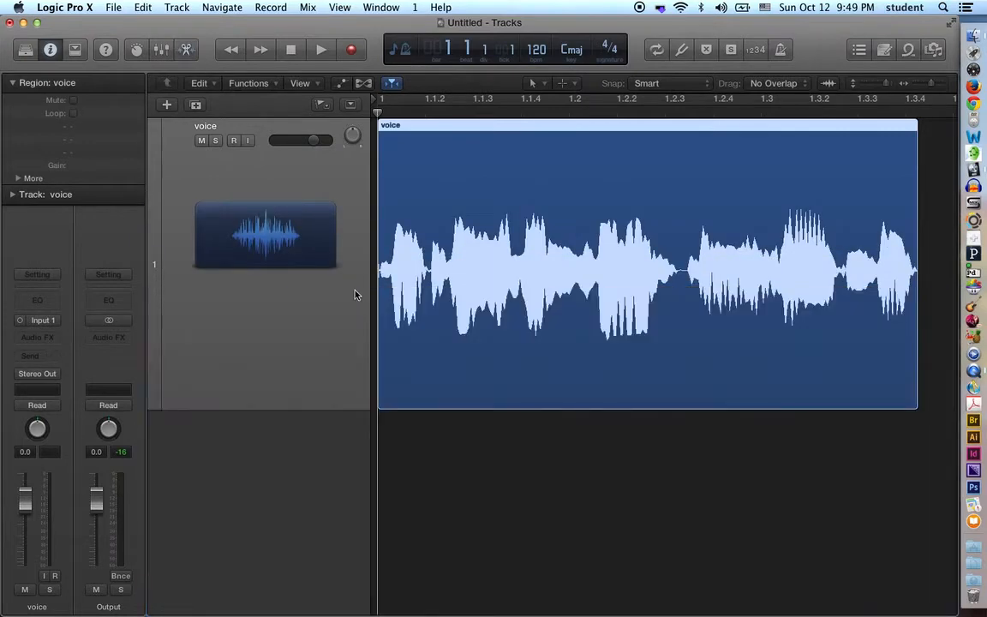
pyautogui.press('Delete')
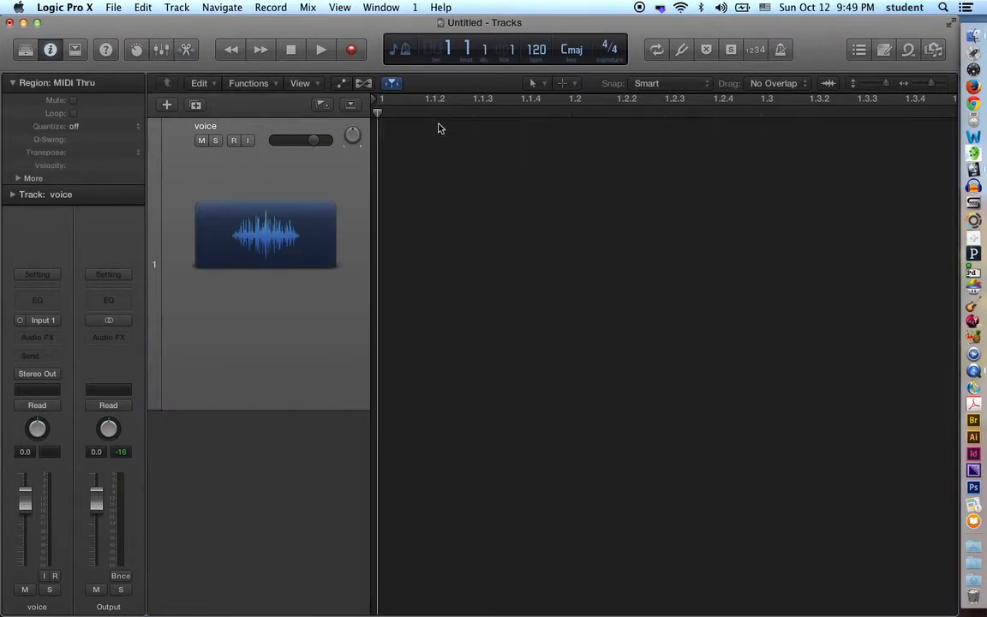
# - Import voice_with_permission.wav from Finder's Desktop folder onto the voice track at bar 1 and return to Logic Pro X
pyautogui.press('super+Tab')
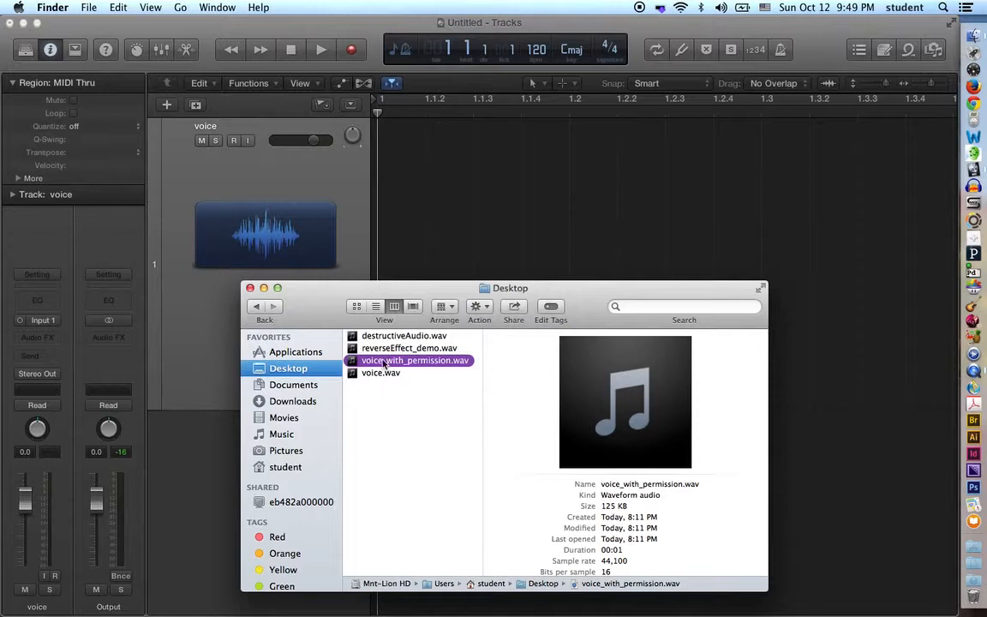
pyautogui.moveTo(384, 364); pyautogui.dragTo(389, 227)
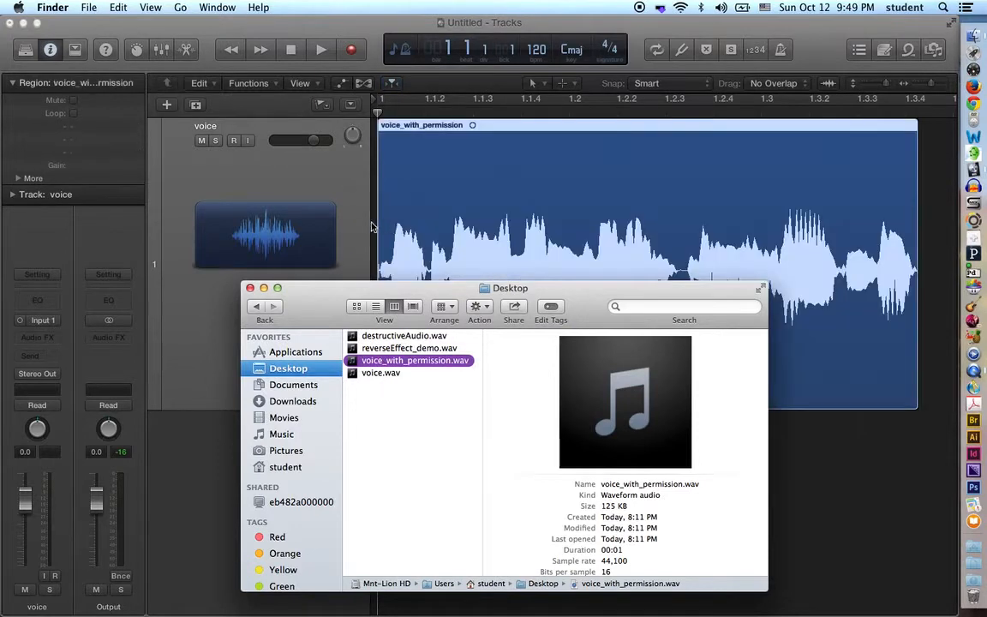
pyautogui.click(358, 214)
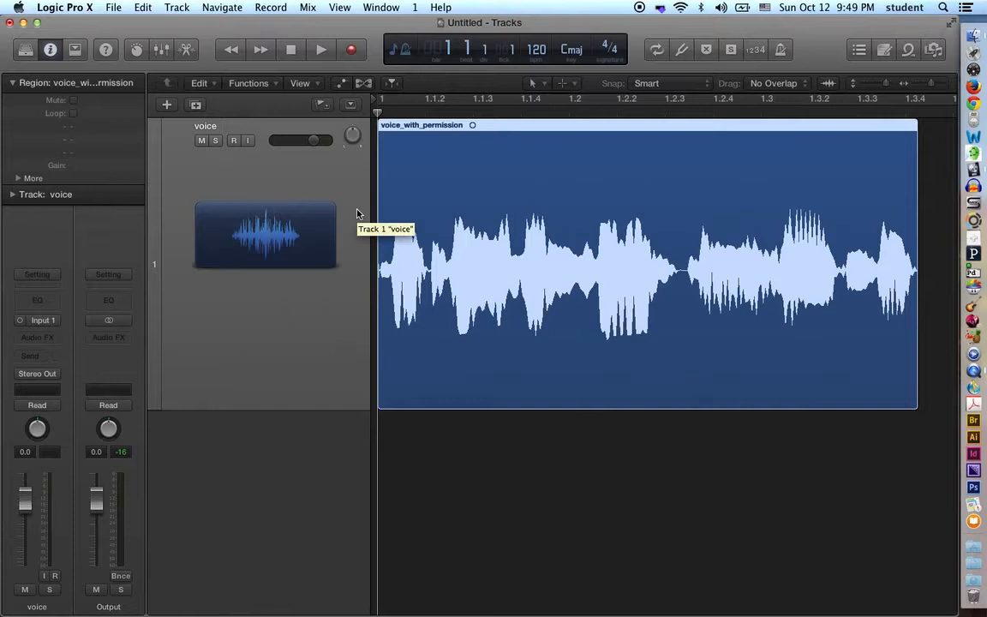
# - Open the voice_with_permission region in an enlarged File editor and select its second phrase from sample 35461 for 26618 samples
pyautogui.doubleClick(421, 129)
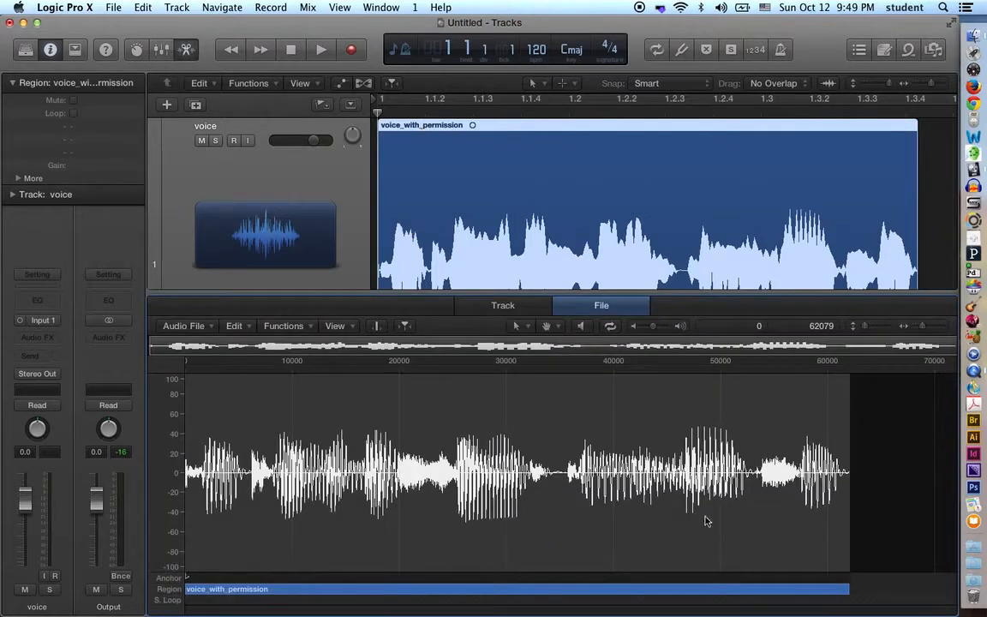
pyautogui.moveTo(537, 296); pyautogui.dragTo(591, 187)
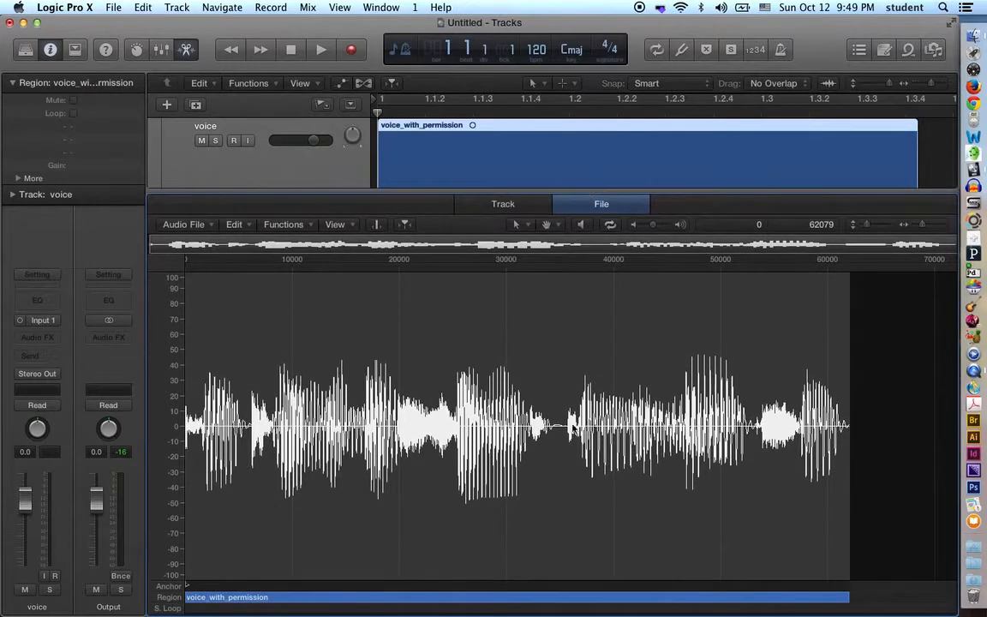
pyautogui.click(565, 429)
pyautogui.moveTo(565, 428); pyautogui.dragTo(855, 451)
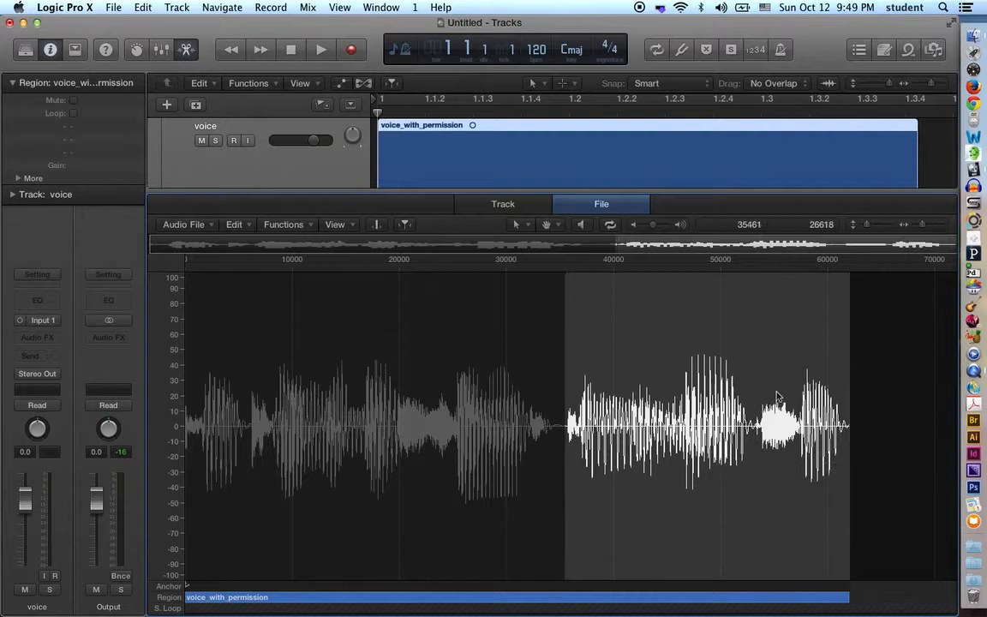
# - Check which editing commands and processing functions are available for the selected phrase of voice_with_permission
pyautogui.click(232, 224)
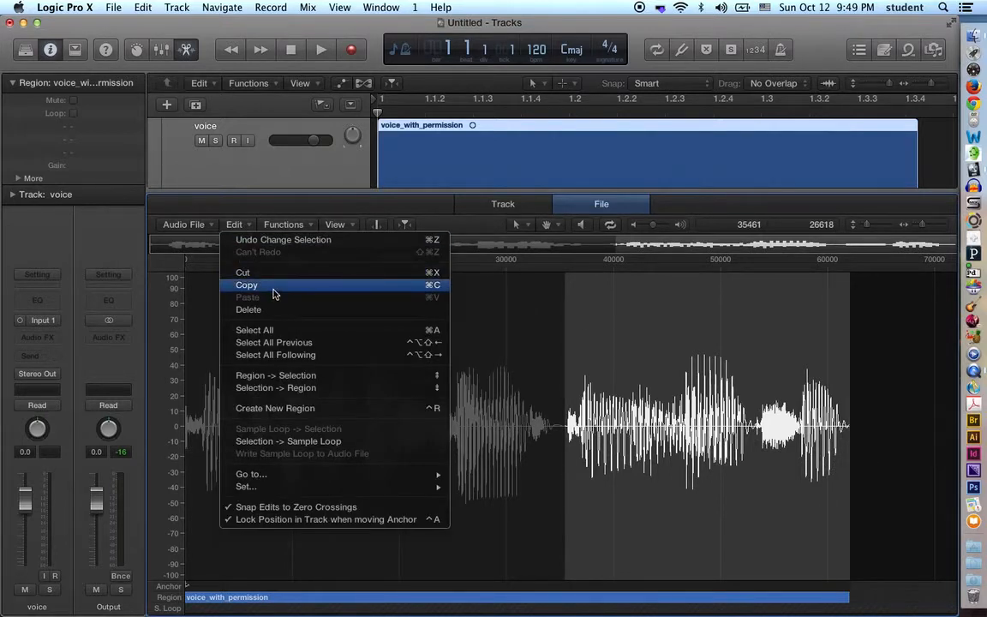
pyautogui.click(252, 222)
pyautogui.click(280, 226)
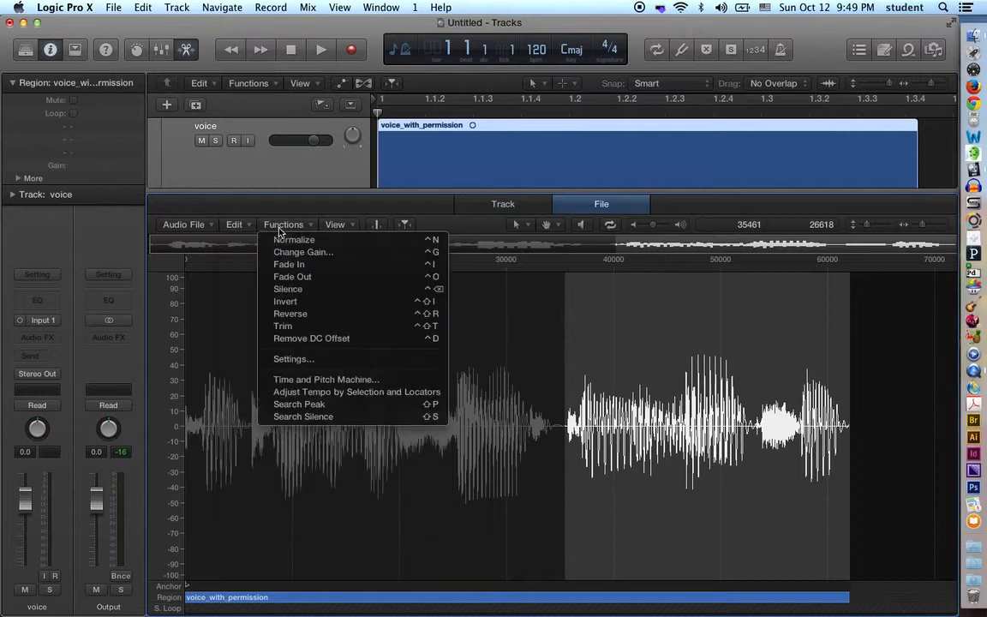
pyautogui.click(427, 197)
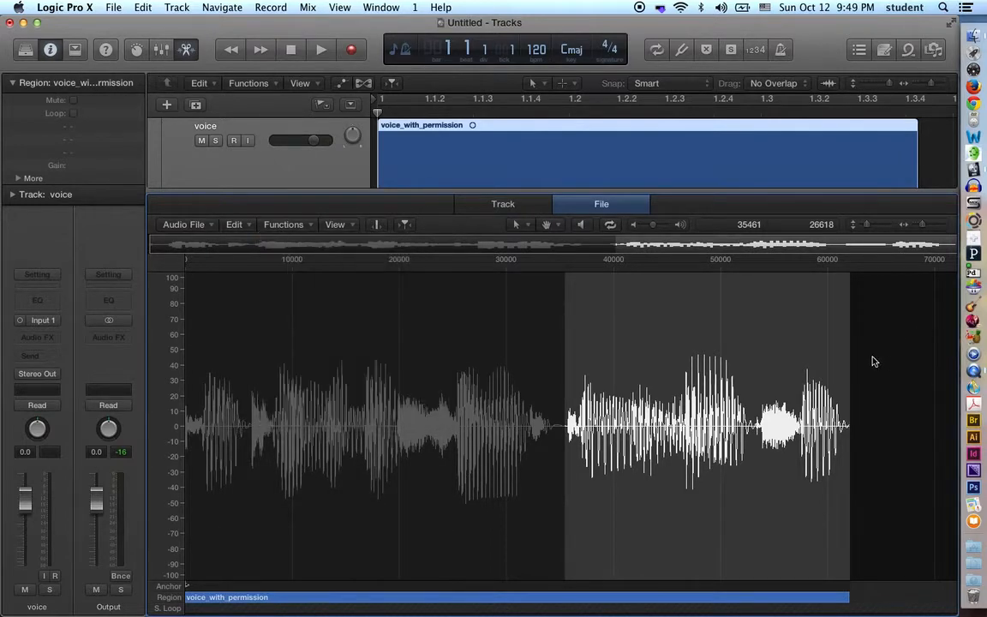
# - Clear the waveform selection by placing the cursor at sample 53760, and review the backup and save-copy commands for the audio file
pyautogui.click(760, 436)
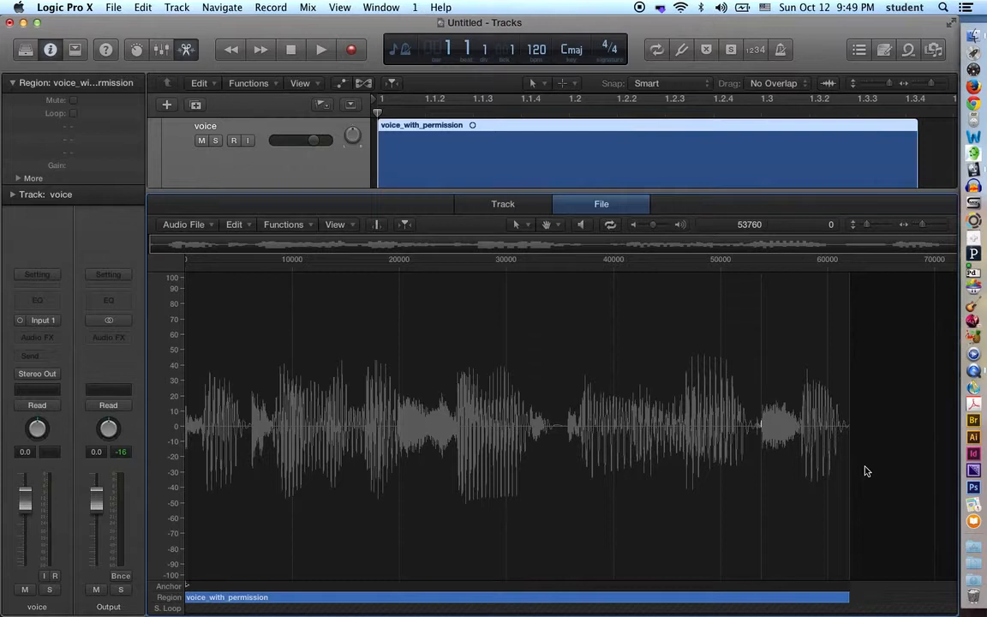
pyautogui.click(210, 226)
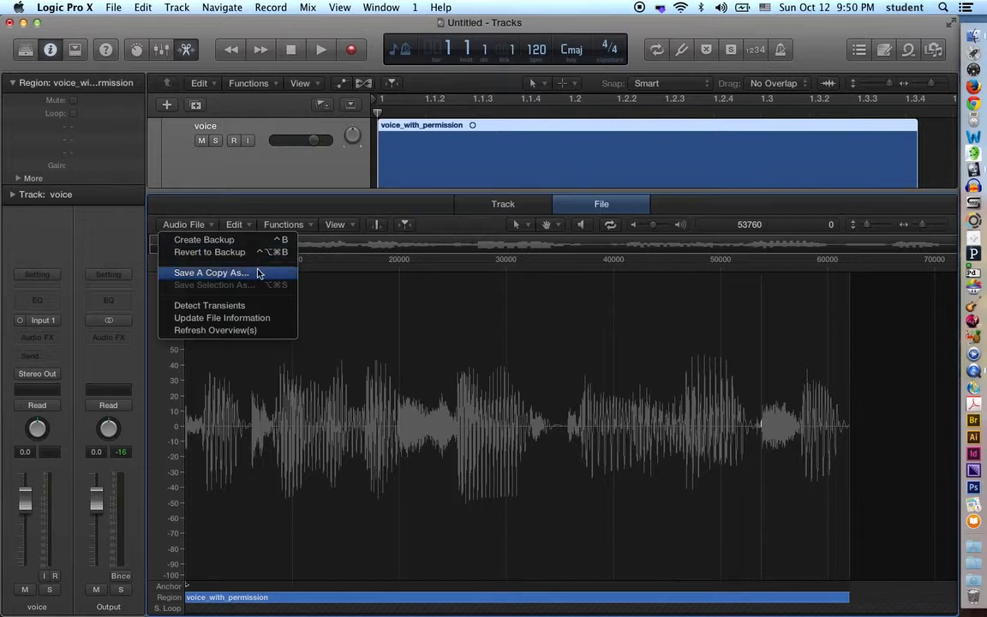
pyautogui.click(453, 232)
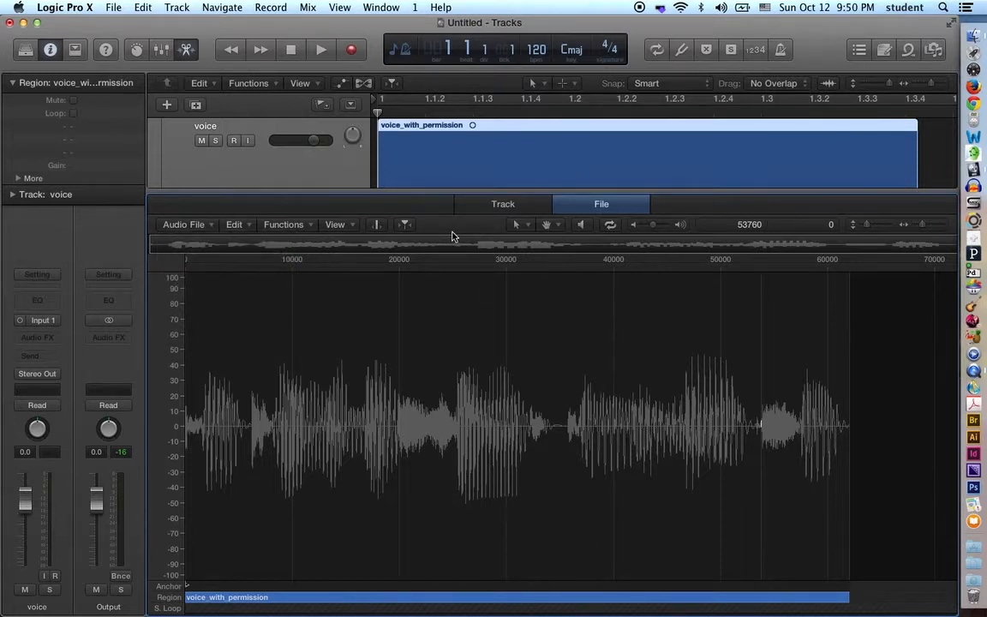
# - Switch to Finder, duplicate voice_with_permission.wav on the Desktop, widen the file name column, and select the original file
pyautogui.press('super+Tab')
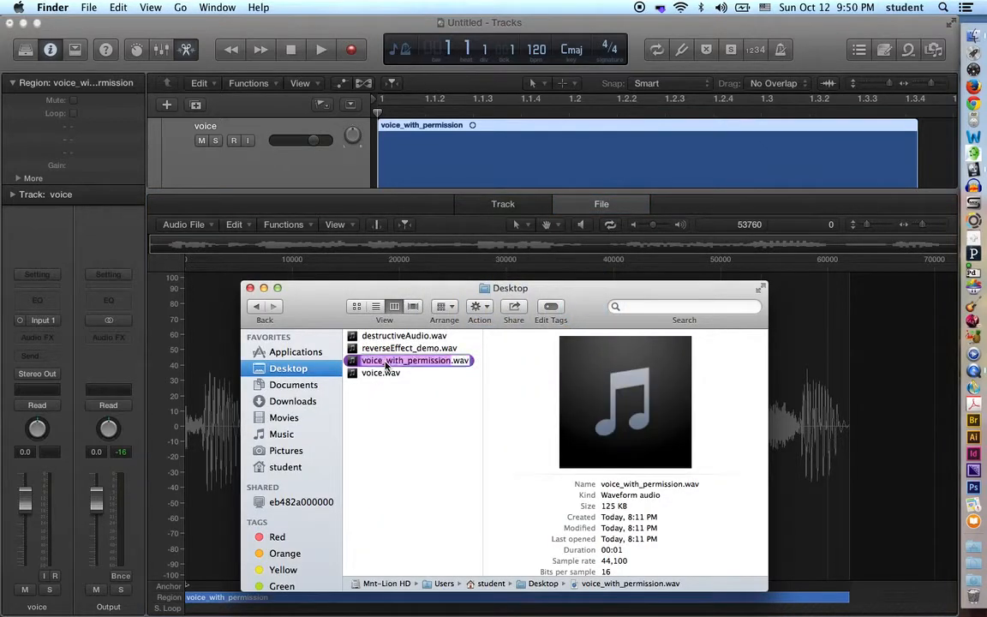
pyautogui.click(443, 399)
pyautogui.click(407, 363)
pyautogui.press('super+d')
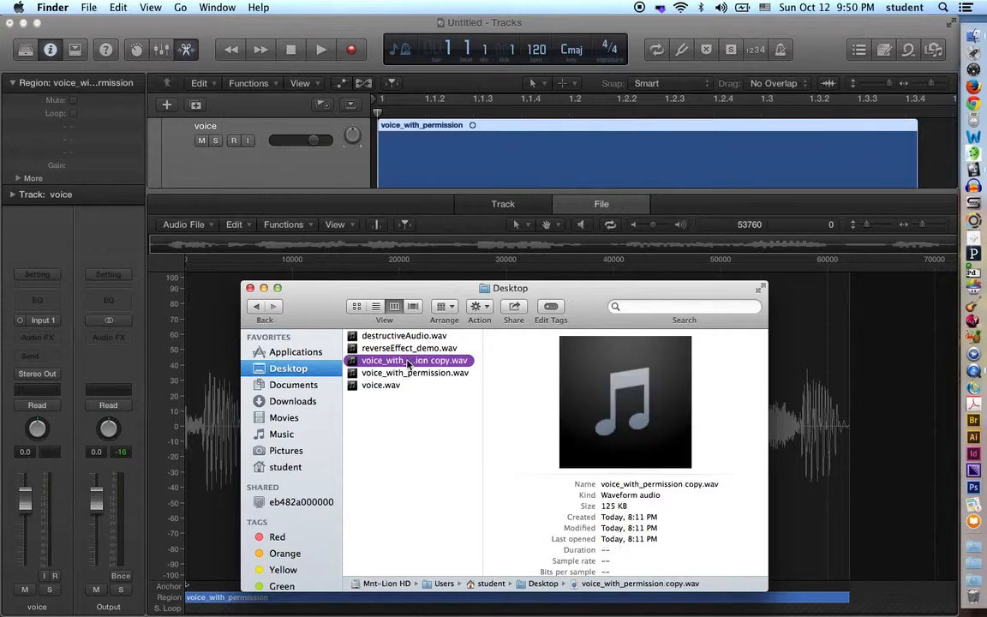
pyautogui.moveTo(482, 371); pyautogui.dragTo(525, 371)
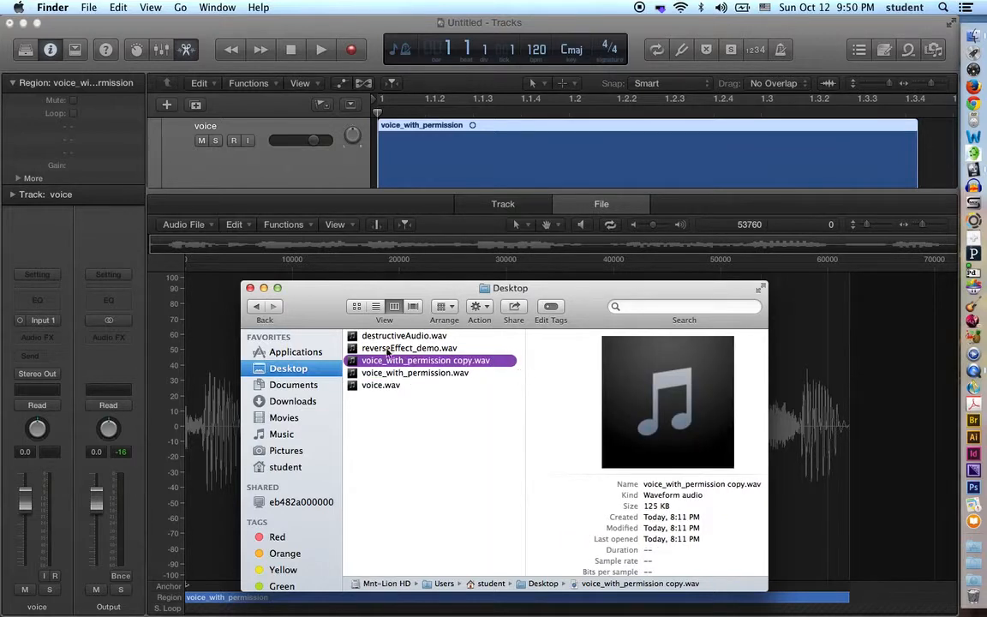
pyautogui.click(411, 374)
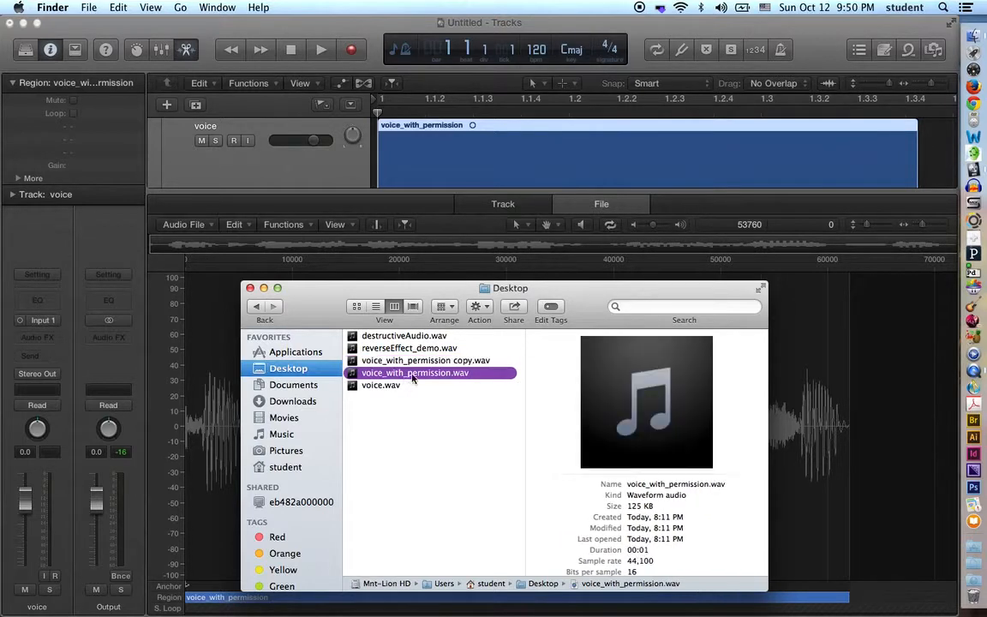
# - Switch back to Logic Pro X and review the audio file's backup commands and the processing functions available without a waveform selection
pyautogui.click(323, 214)
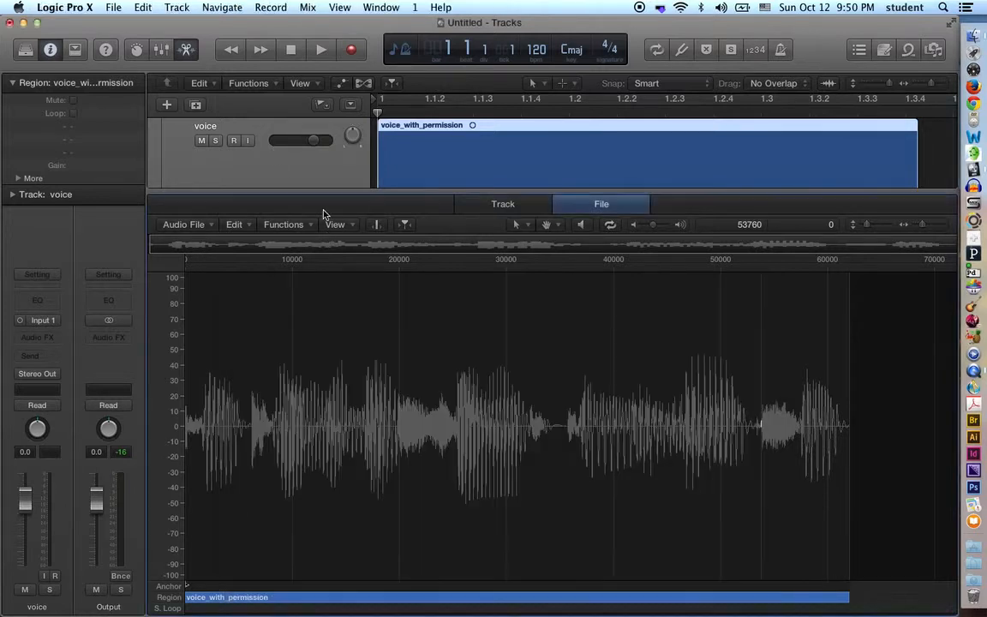
pyautogui.click(212, 228)
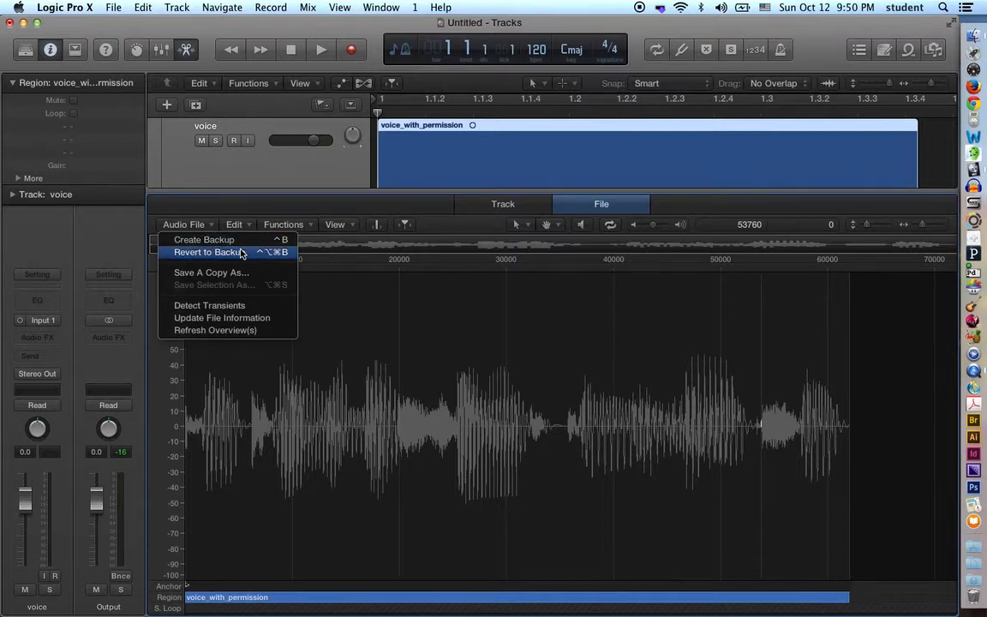
pyautogui.click(228, 202)
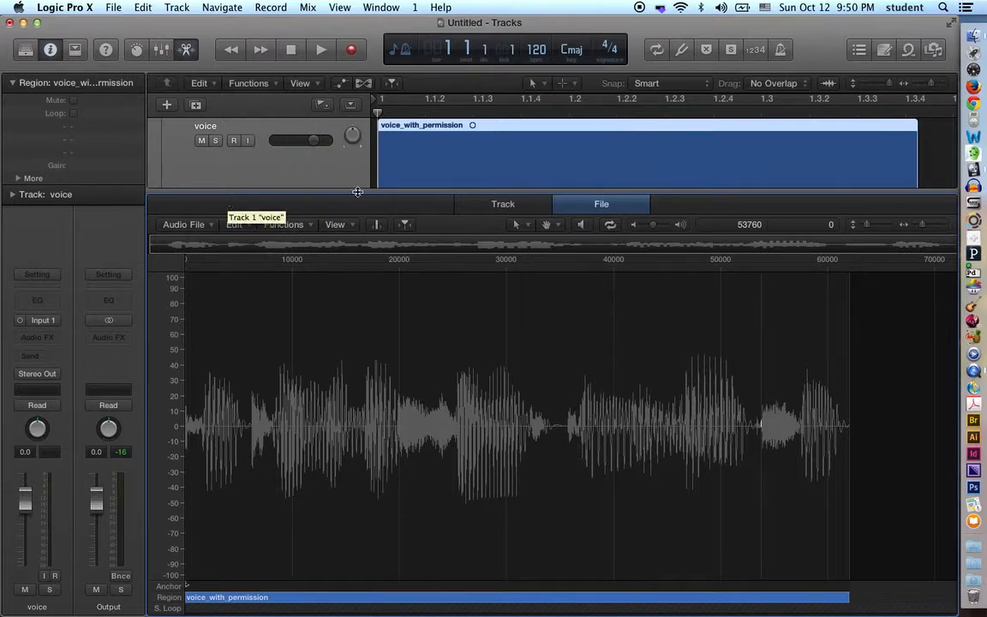
pyautogui.click(311, 223)
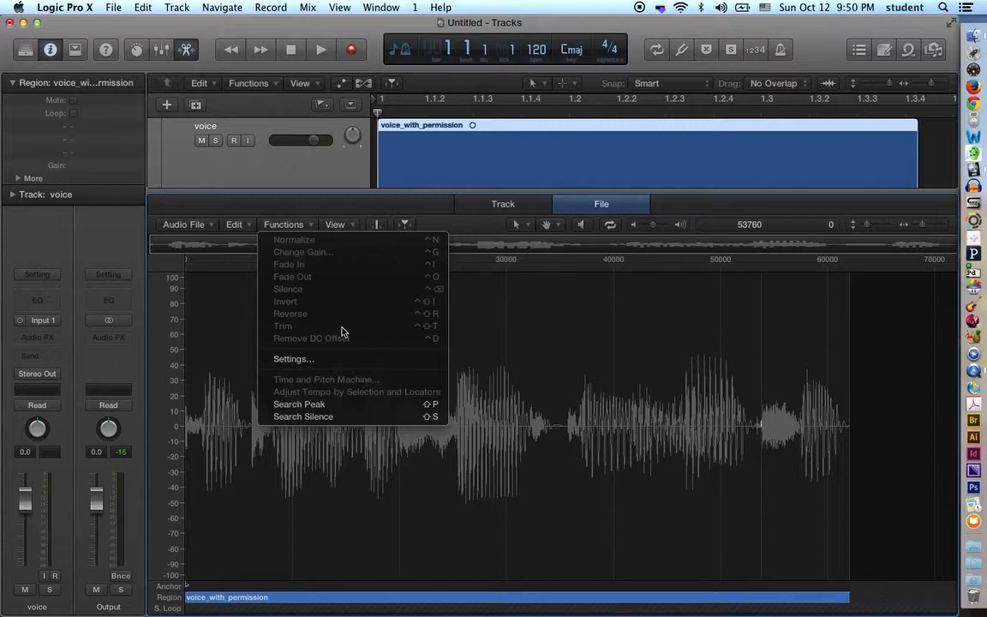
pyautogui.click(294, 203)
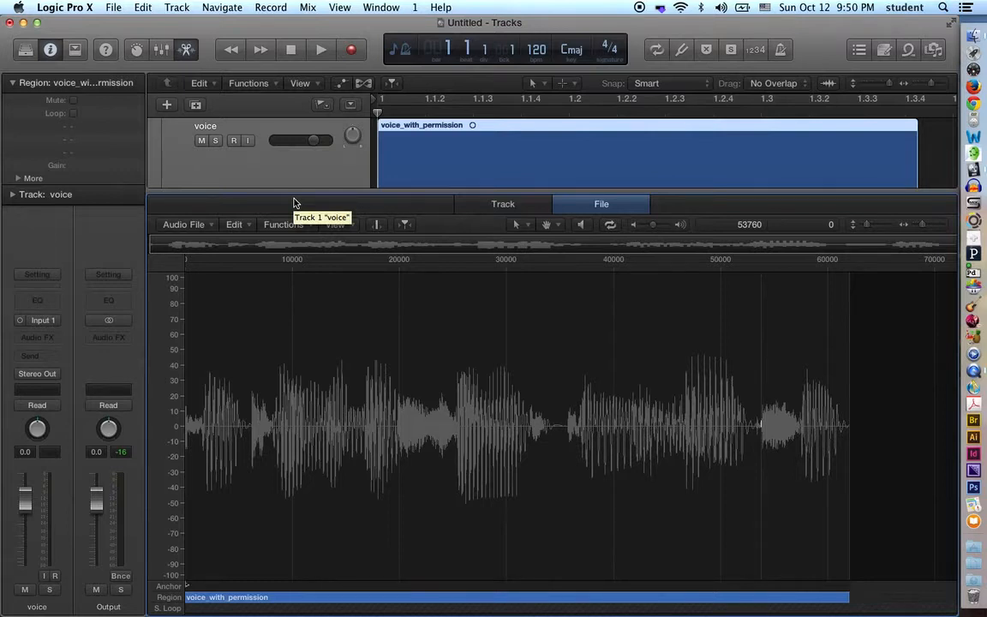
# - Reverse the entire voice_with_permission waveform, enlarge the tracks area and play the region back
pyautogui.click(848, 397)
pyautogui.press('super+a')
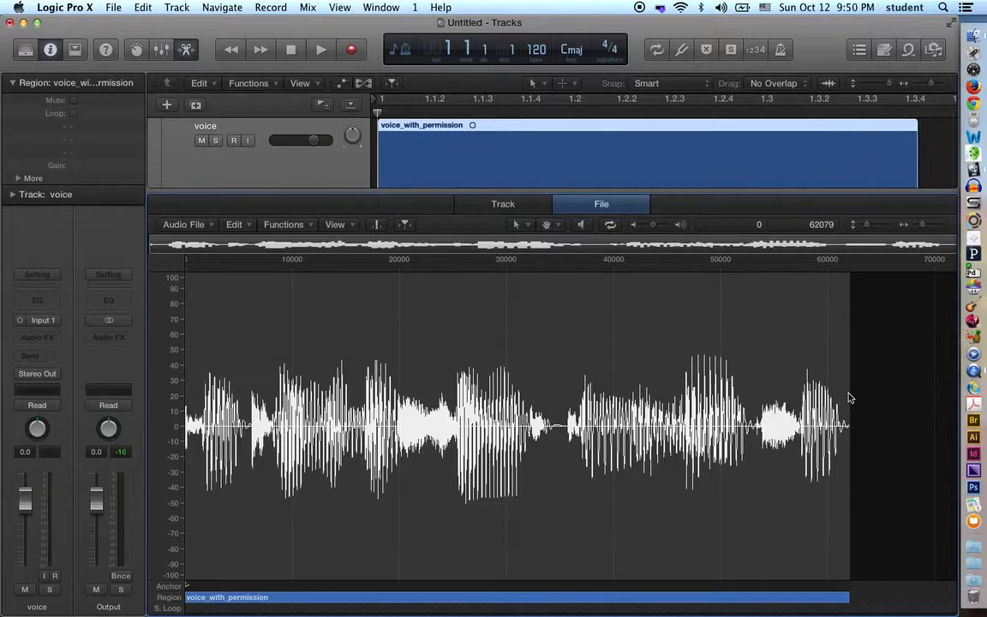
pyautogui.click(301, 224)
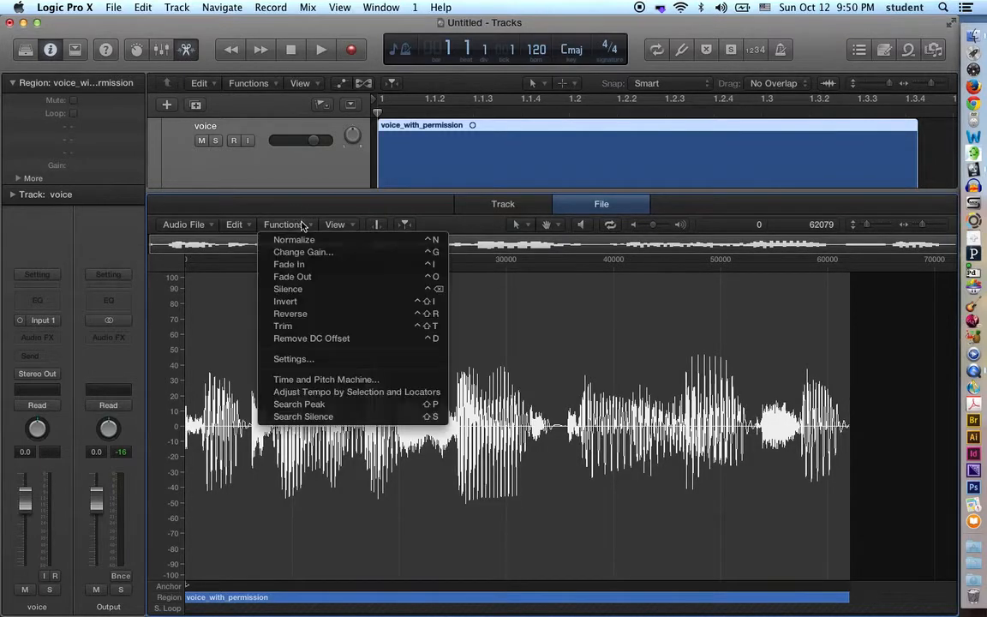
pyautogui.click(321, 314)
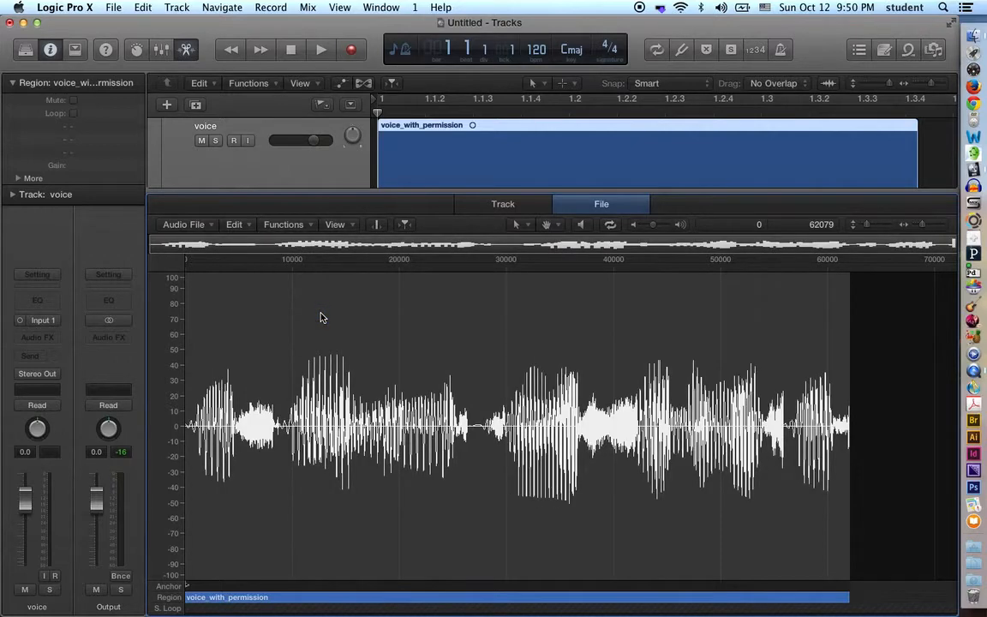
pyautogui.moveTo(325, 202); pyautogui.dragTo(365, 313)
pyautogui.press('space')
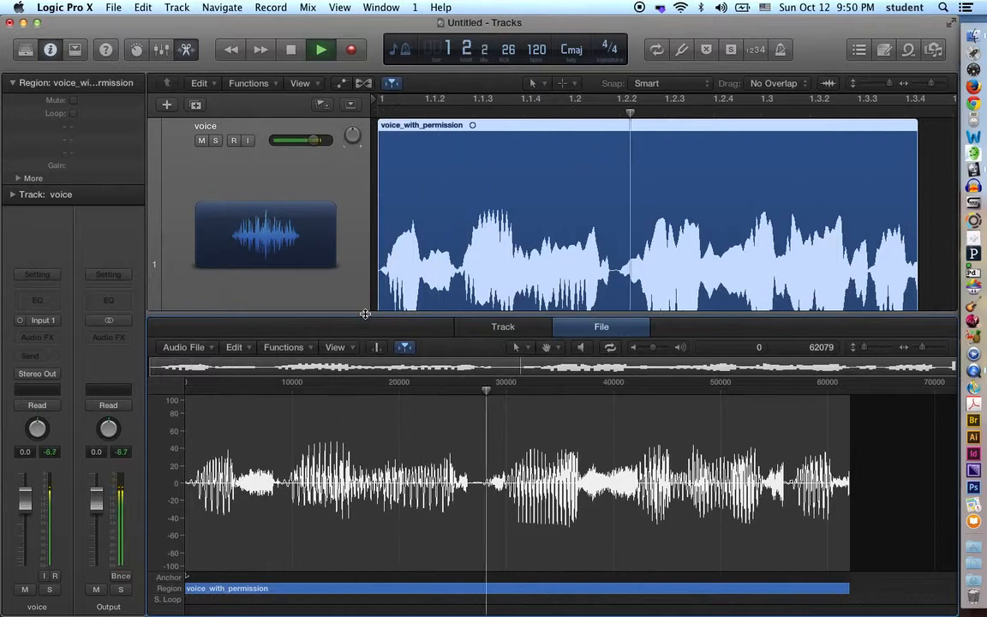
pyautogui.press('space')
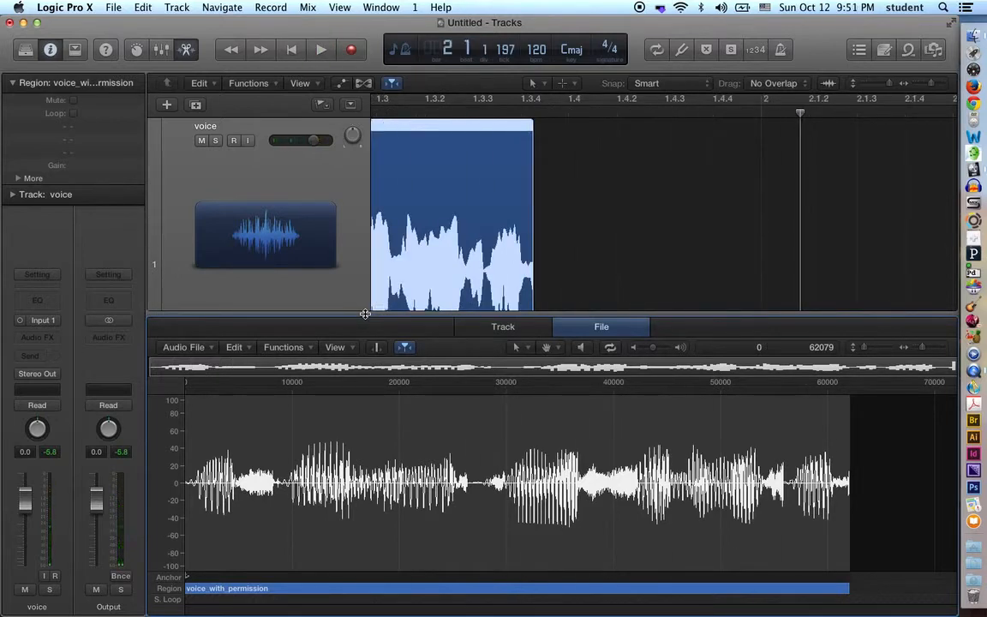
# - Switch to Finder and preview voice_with_permission.wav and destructiveAudio.wav on the Desktop
pyautogui.press('super+Tab')
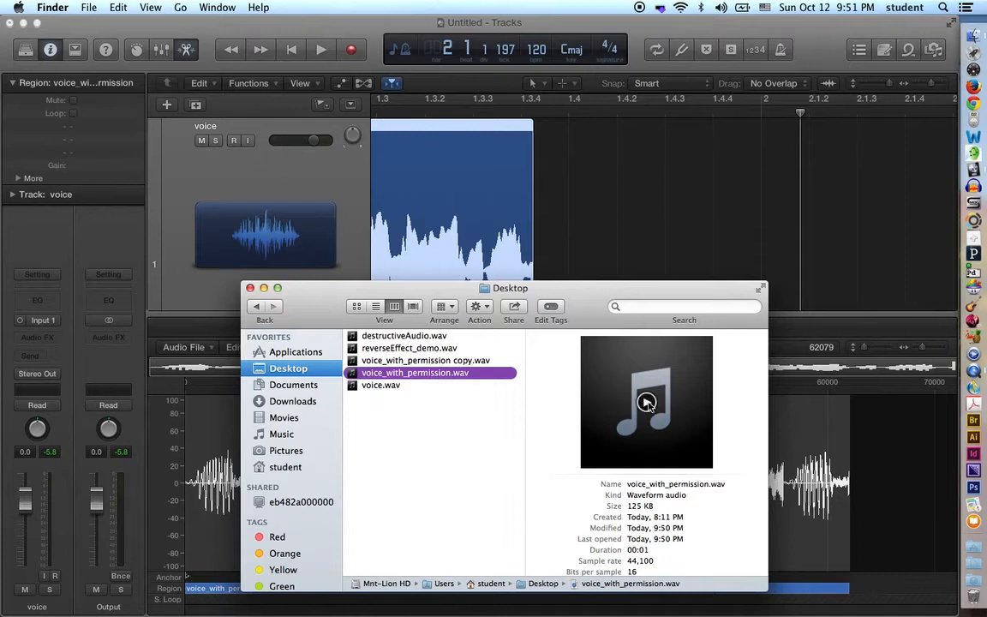
pyautogui.click(647, 402)
pyautogui.press('Up')
pyautogui.press('Up')
pyautogui.press('Up')
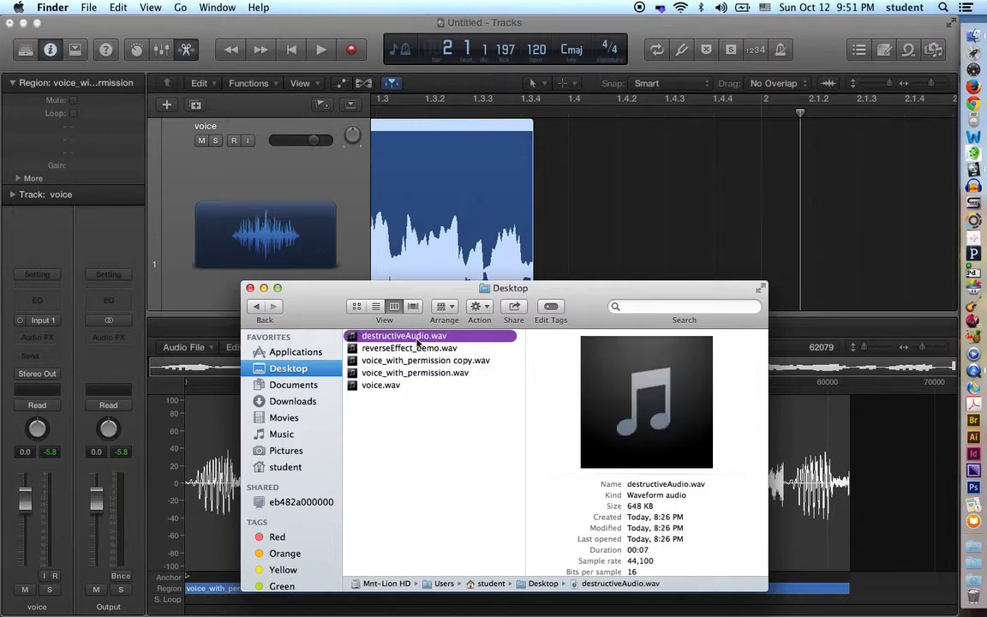
pyautogui.press('space')
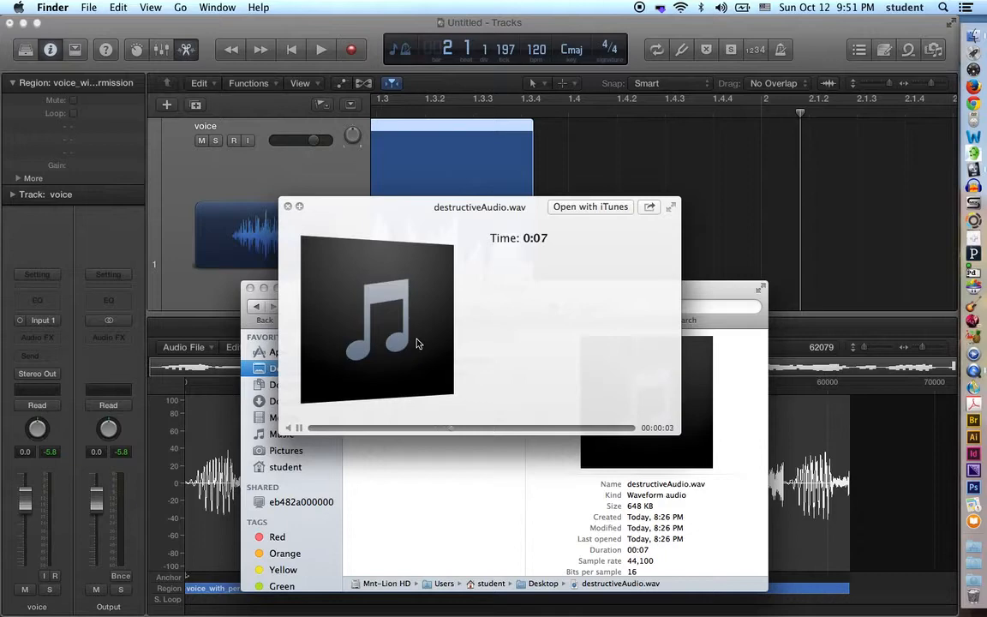
pyautogui.press('space')
# - Return to Logic Pro X, reverse the whole voice_with_permission waveform again in the enlarged File editor, and play it back
pyautogui.click(193, 314)
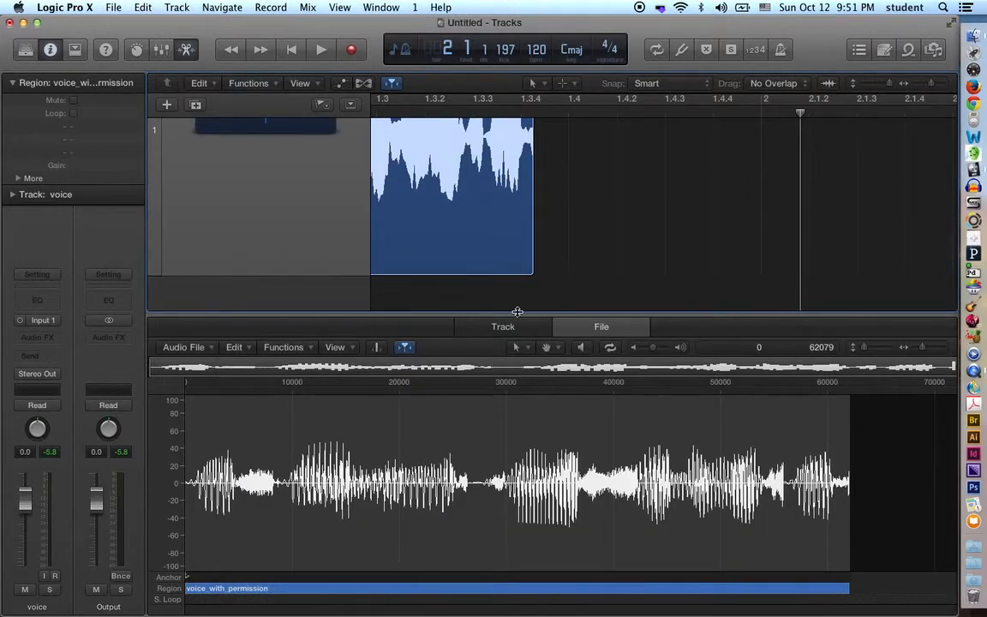
pyautogui.moveTo(517, 311); pyautogui.dragTo(517, 215)
pyautogui.click(283, 246)
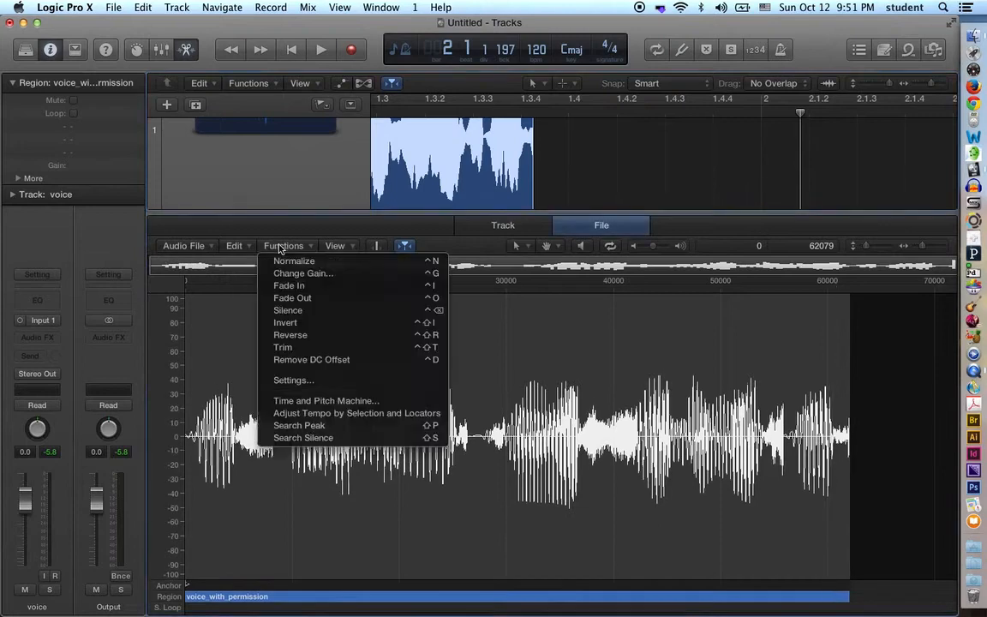
pyautogui.click(298, 334)
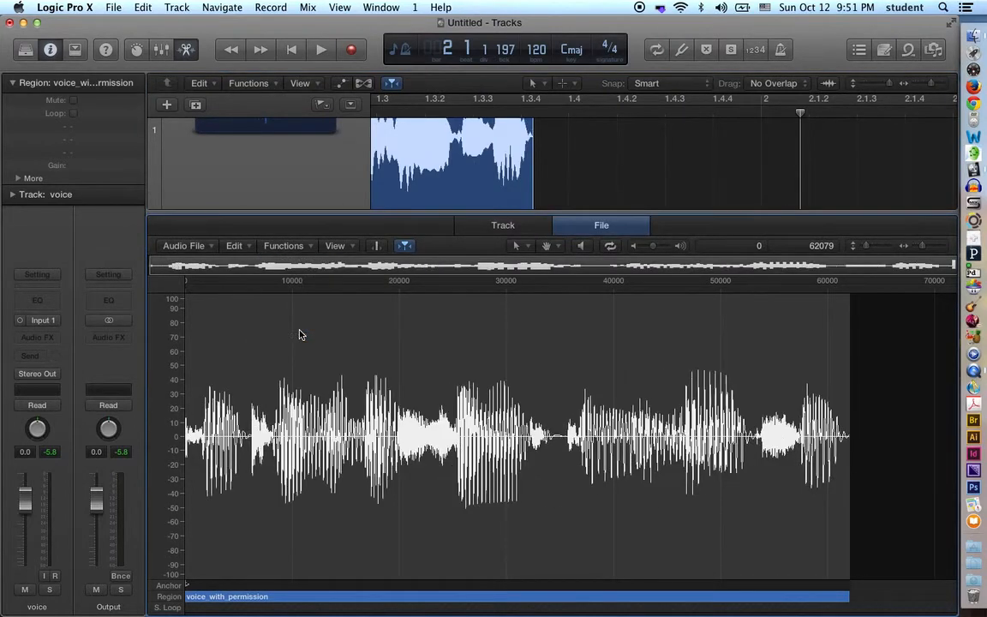
pyautogui.press('space')
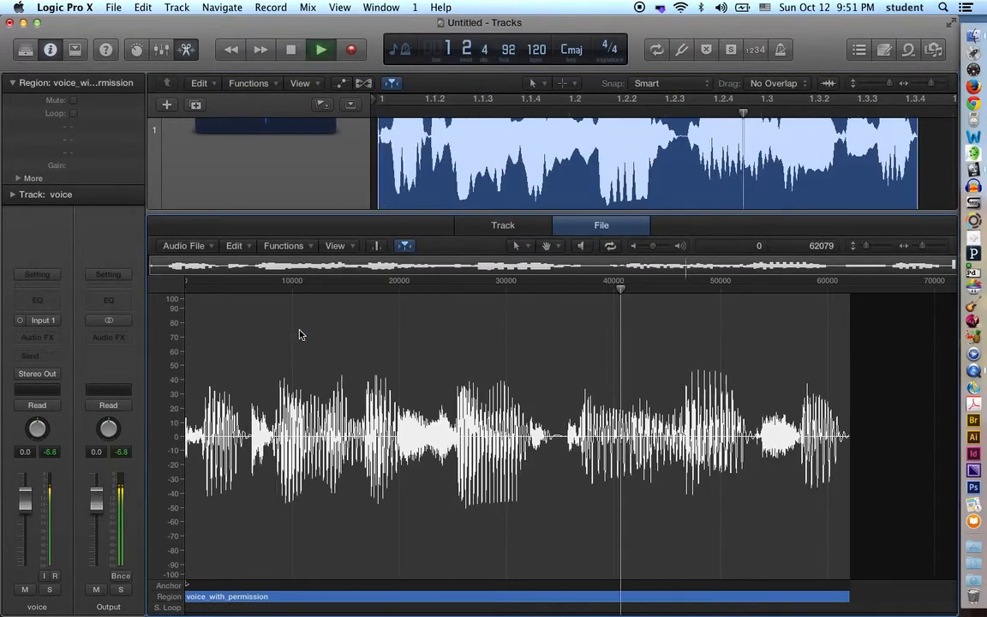
pyautogui.press('space')
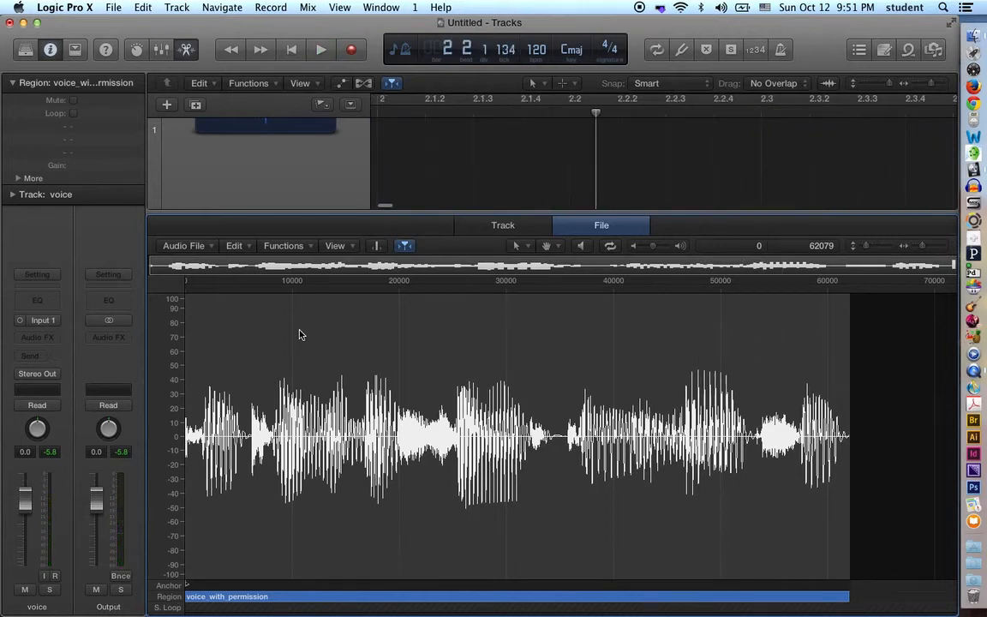
# - Return the playhead to the start, close the File editor and reduce the height of the voice track
pyautogui.press('Return')
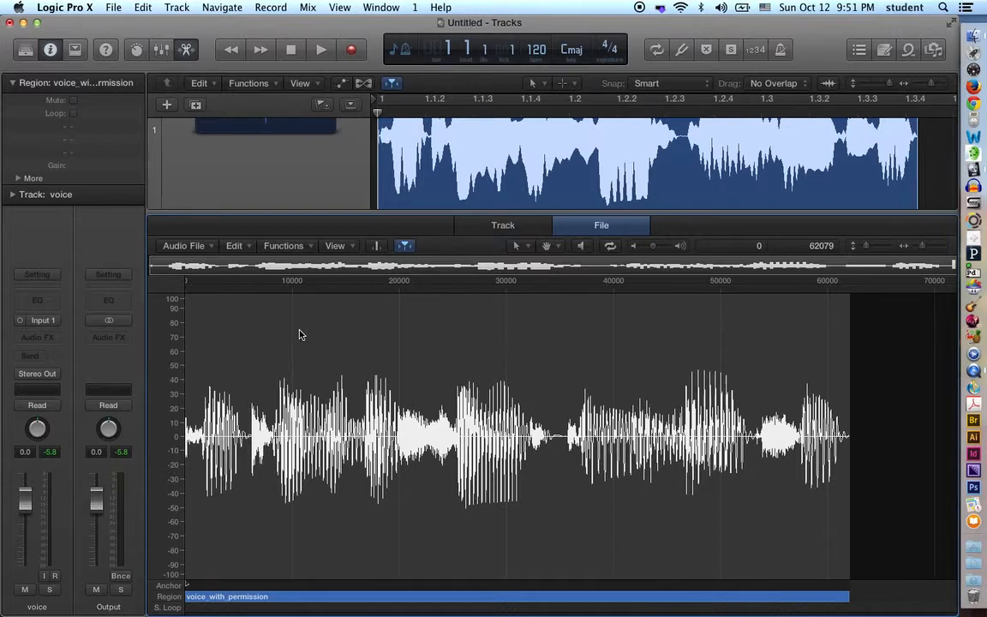
pyautogui.press('e')
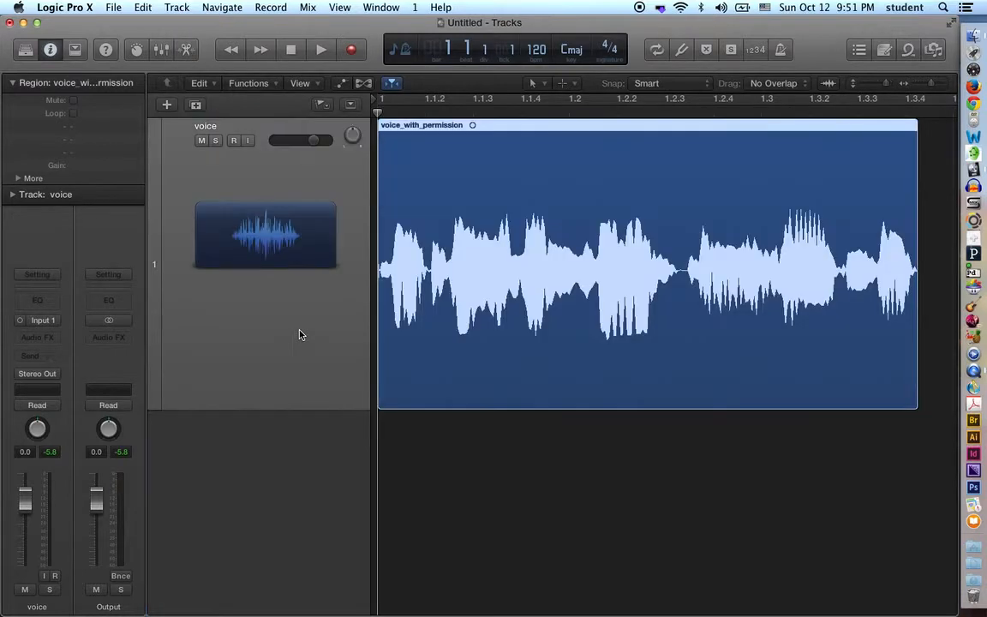
pyautogui.moveTo(302, 406); pyautogui.dragTo(303, 269)
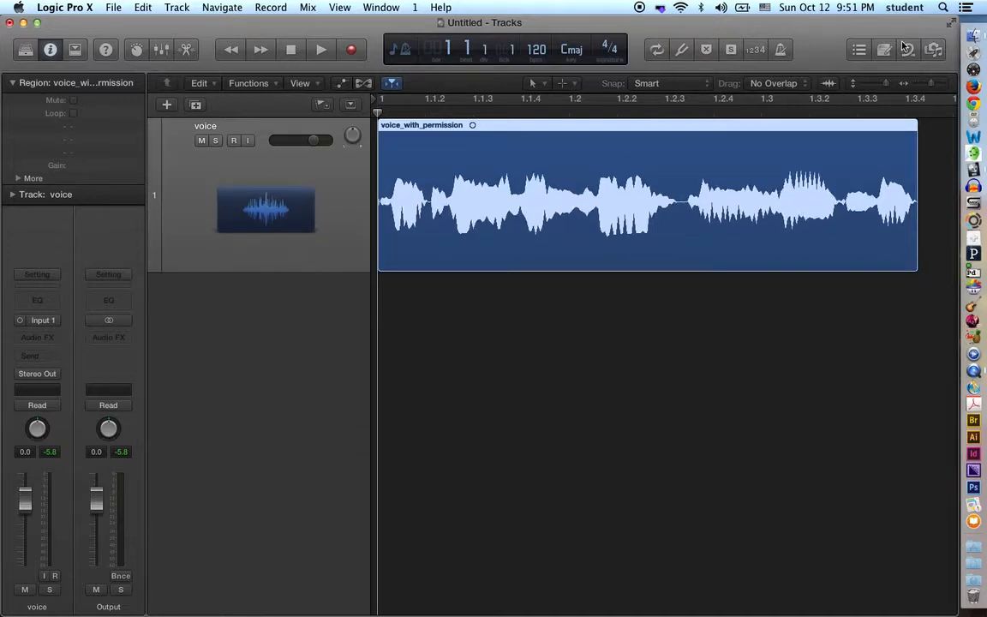
# - Browse the Apple Loops library and audition the 2-Step Flux Beat 01 loop
pyautogui.click(909, 49)
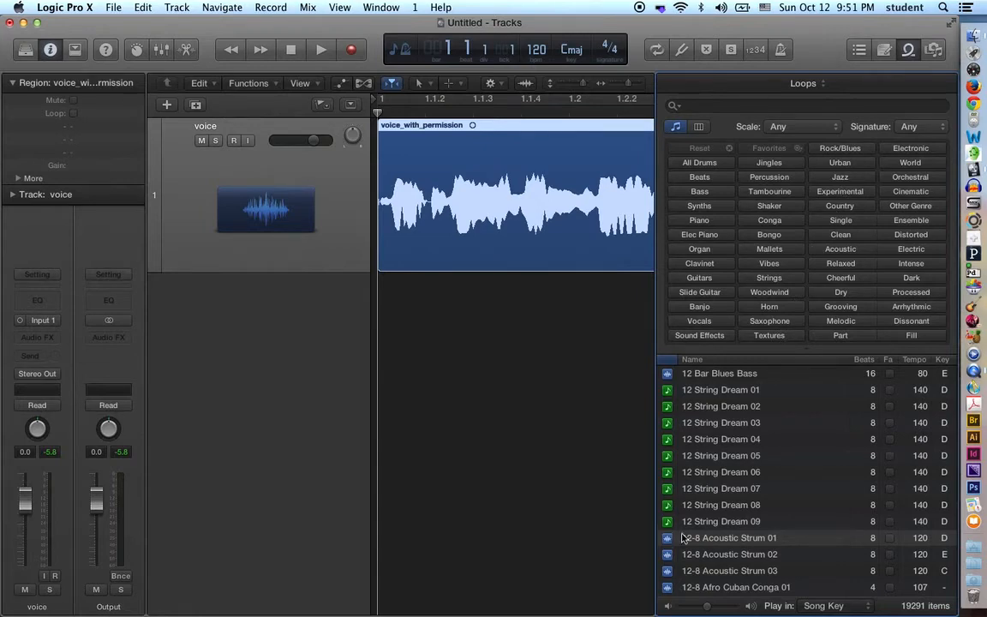
pyautogui.scroll(-5, 685, 535)
pyautogui.scroll(-5, 682, 537)
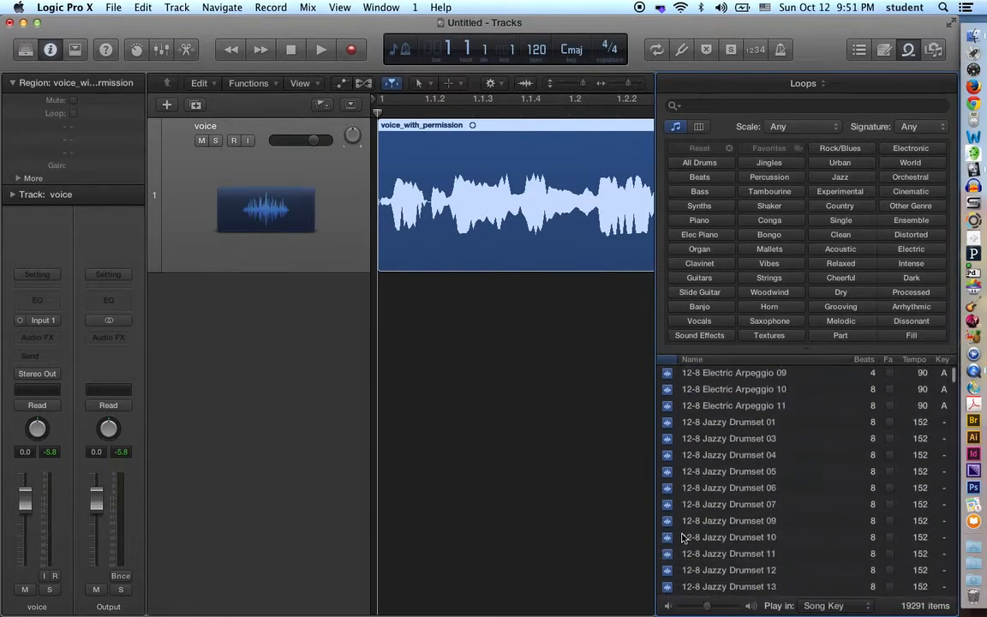
pyautogui.scroll(-10, 679, 528)
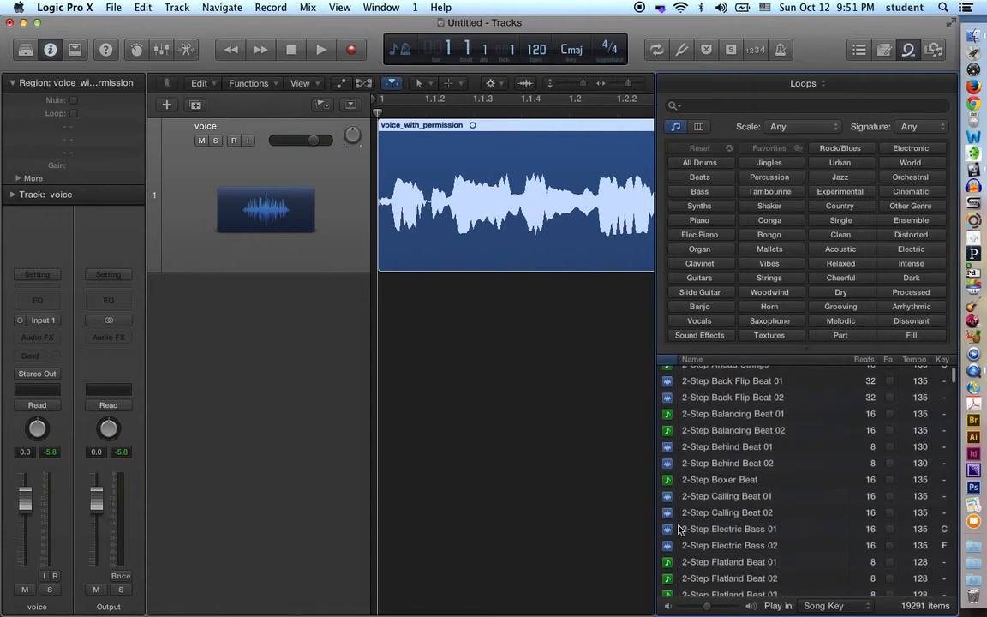
pyautogui.scroll(-3, 668, 526)
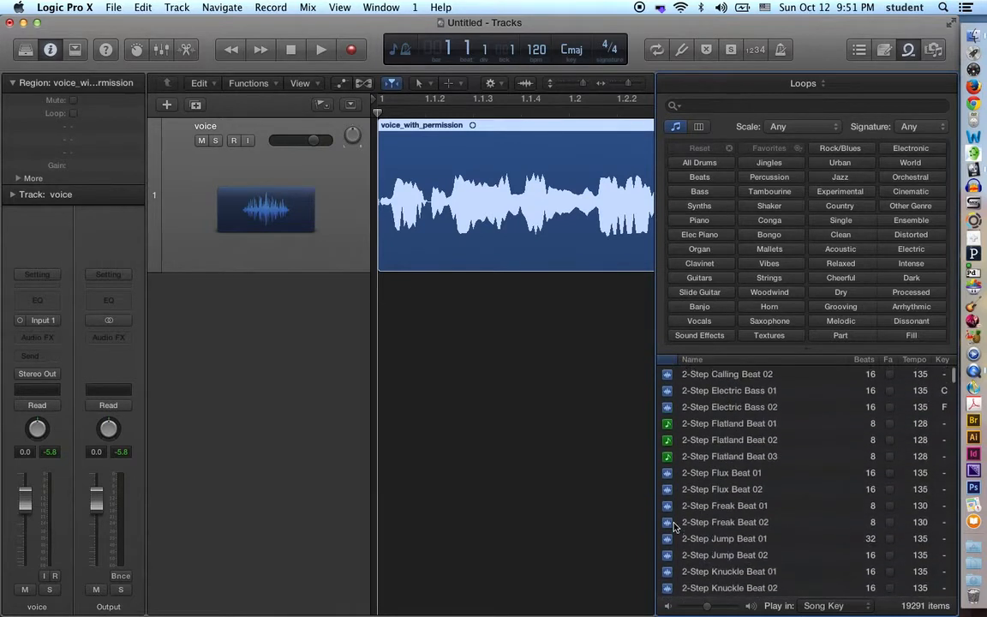
pyautogui.click(671, 478)
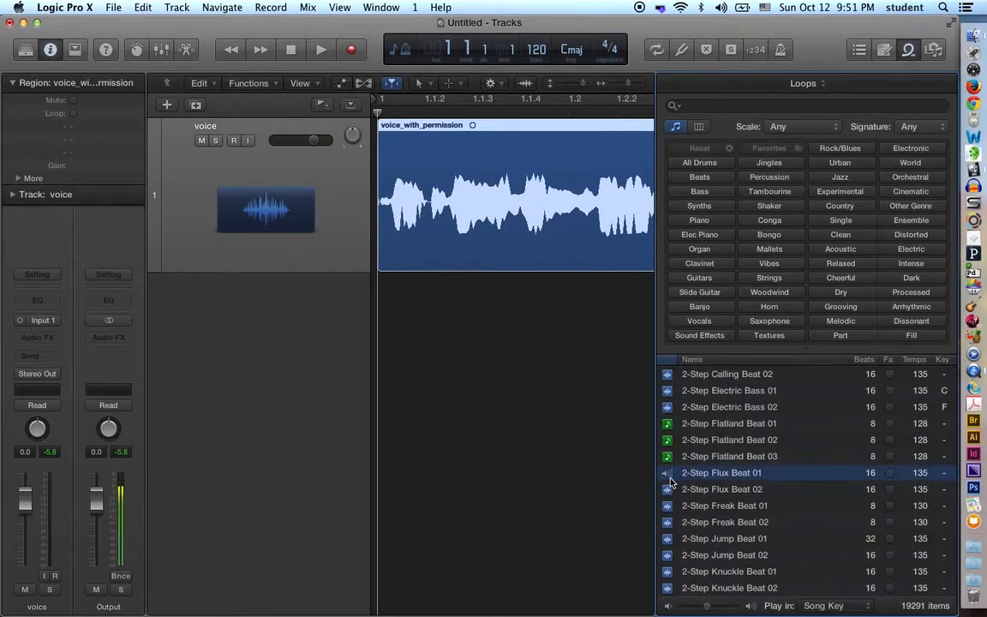
pyautogui.click(669, 475)
# - Add the 2-Step Flux Beat 01 loop at bar 1 on a new track below the voice track and close the loop browser
pyautogui.moveTo(669, 481); pyautogui.dragTo(374, 308)
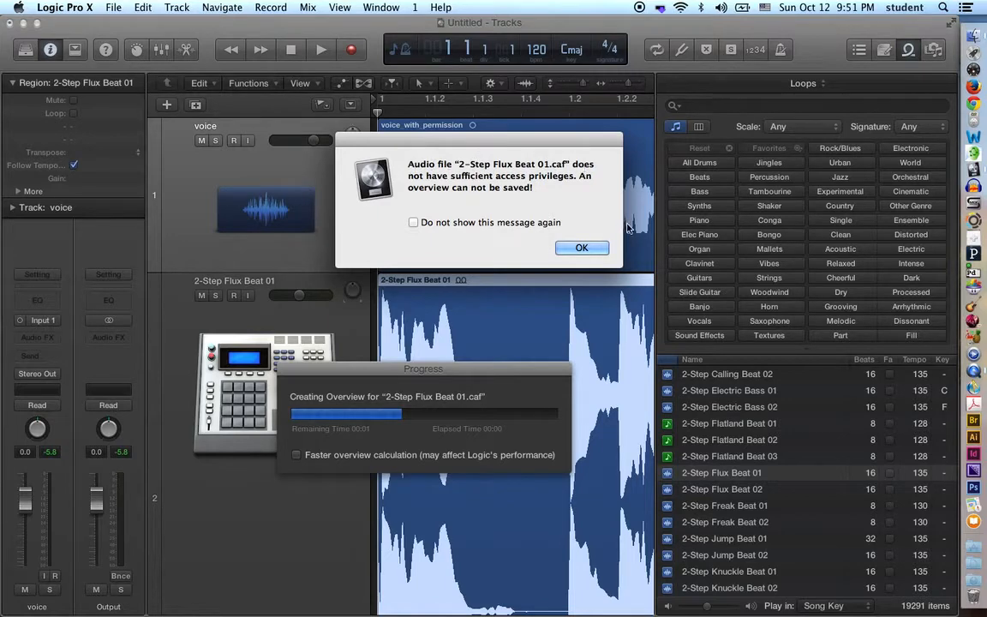
pyautogui.click(582, 248)
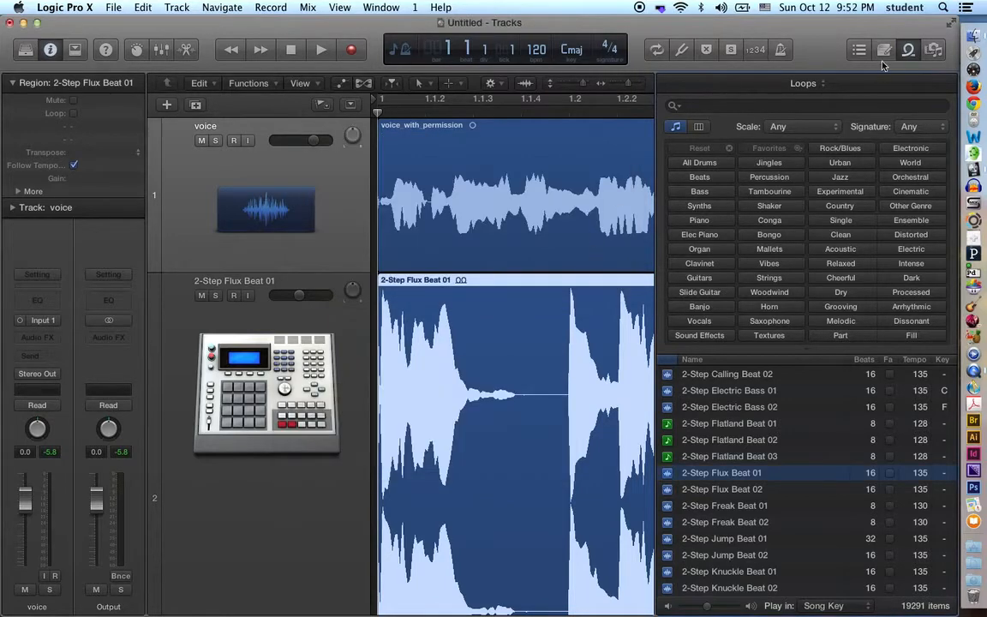
pyautogui.click(908, 49)
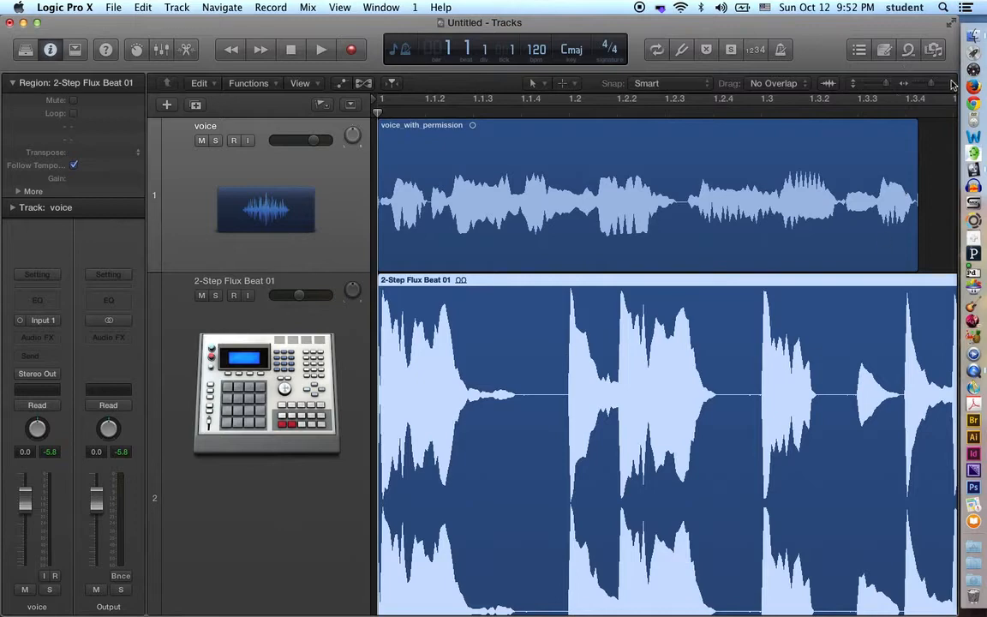
# - Open the 2-Step Flux Beat 01 region in an enlarged File editor and select its ending from sample 254592 for 59008 samples
pyautogui.moveTo(931, 84); pyautogui.dragTo(883, 86)
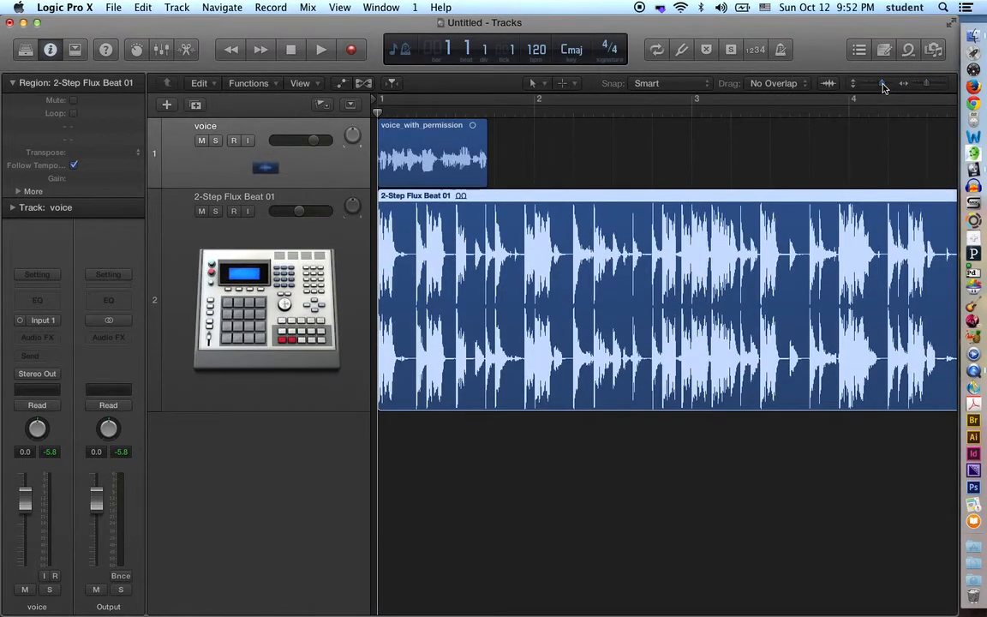
pyautogui.hscroll(3, 830, 141)
pyautogui.hscroll(-3, 831, 141)
pyautogui.doubleClick(423, 201)
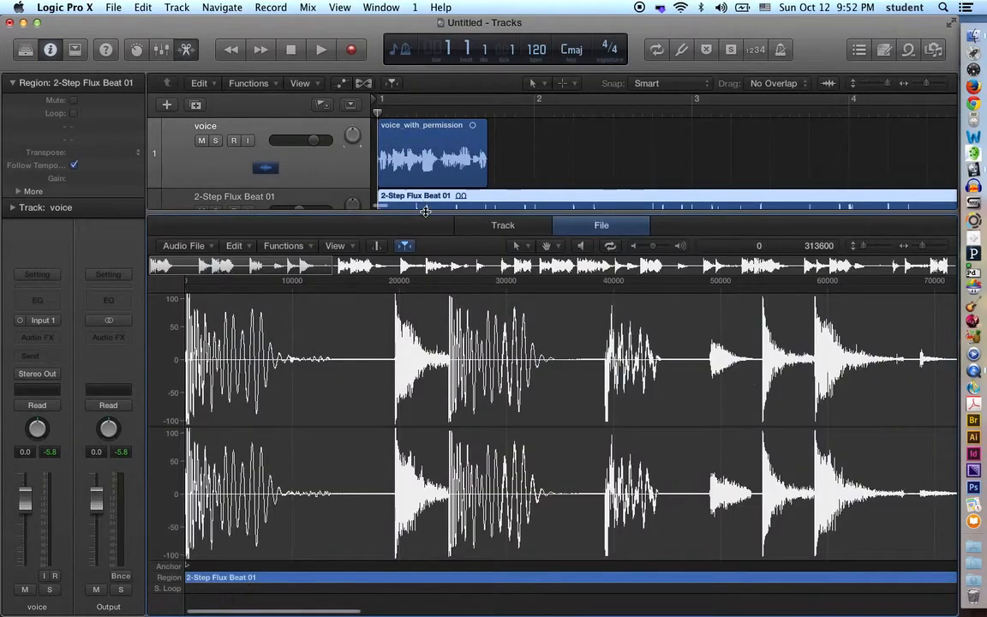
pyautogui.moveTo(424, 215); pyautogui.dragTo(424, 169)
pyautogui.hscroll(15, 615, 288)
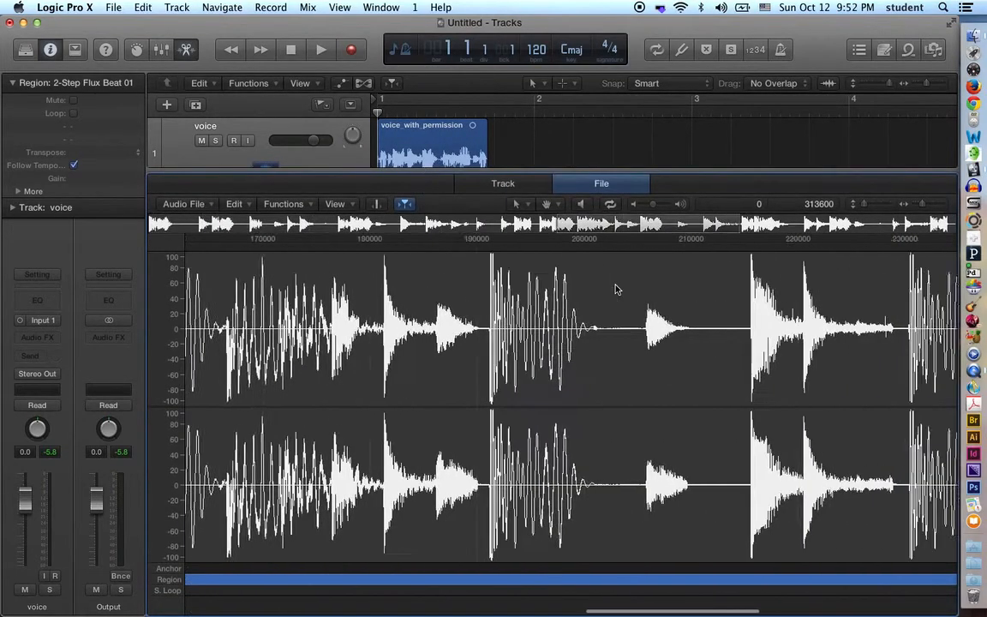
pyautogui.hscroll(5, 615, 289)
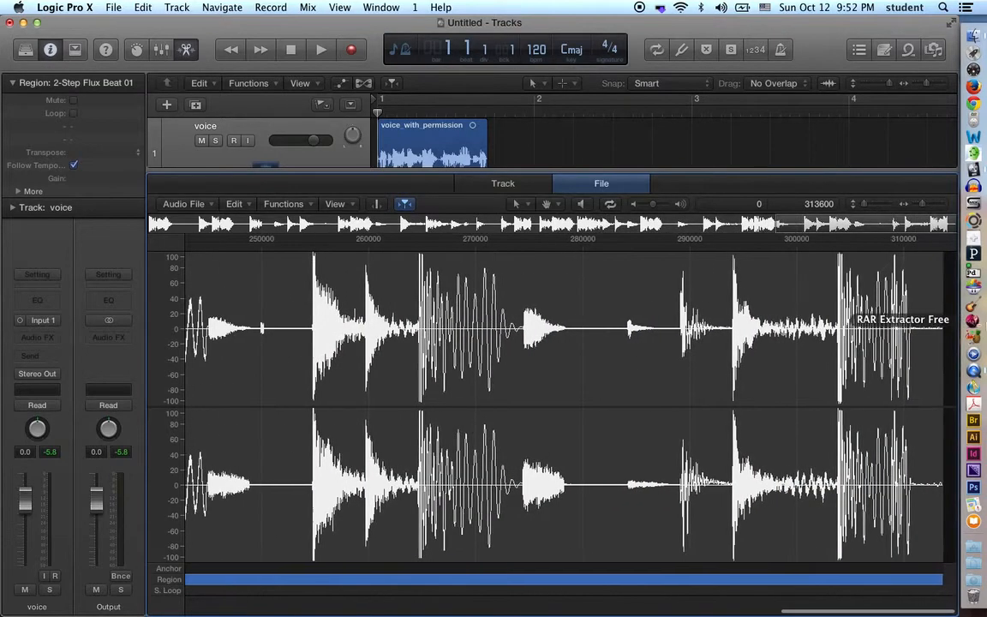
pyautogui.moveTo(945, 344); pyautogui.dragTo(313, 346)
# - Check which editing commands and processing functions are available for the selected part of 2-Step Flux Beat 01
pyautogui.click(243, 207)
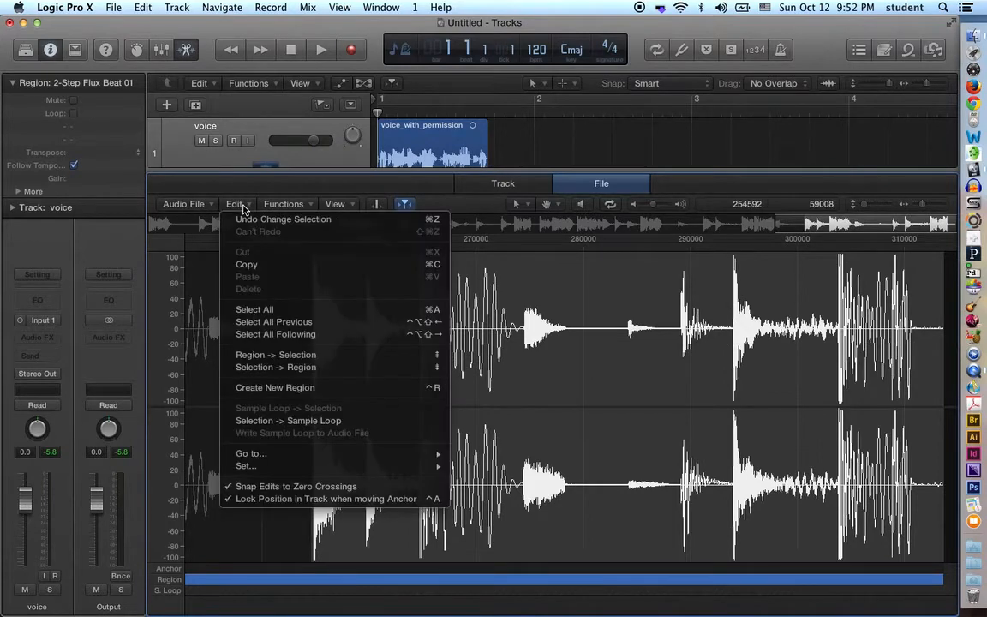
pyautogui.click(295, 208)
pyautogui.click(286, 206)
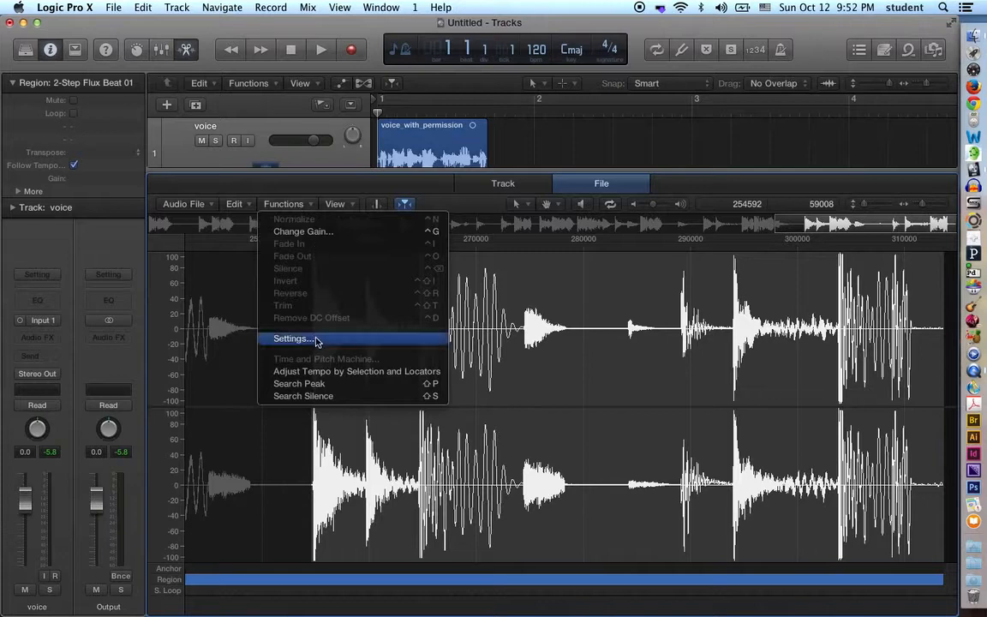
# - Close the File editor and start exporting the 2-Step Flux Beat 01 region as an audio file to the Desktop
pyautogui.click(669, 387)
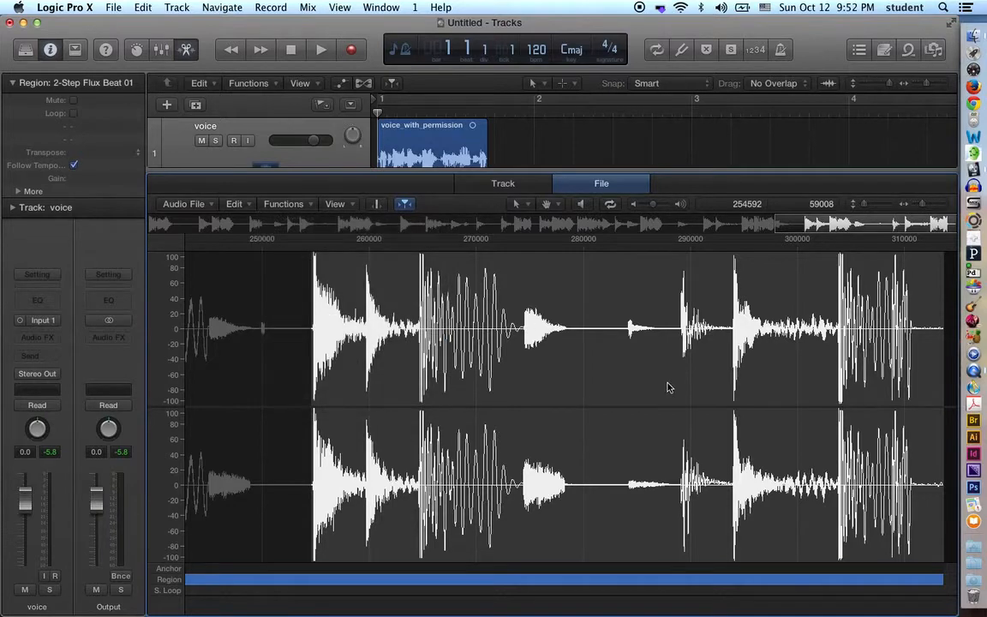
pyautogui.press('e')
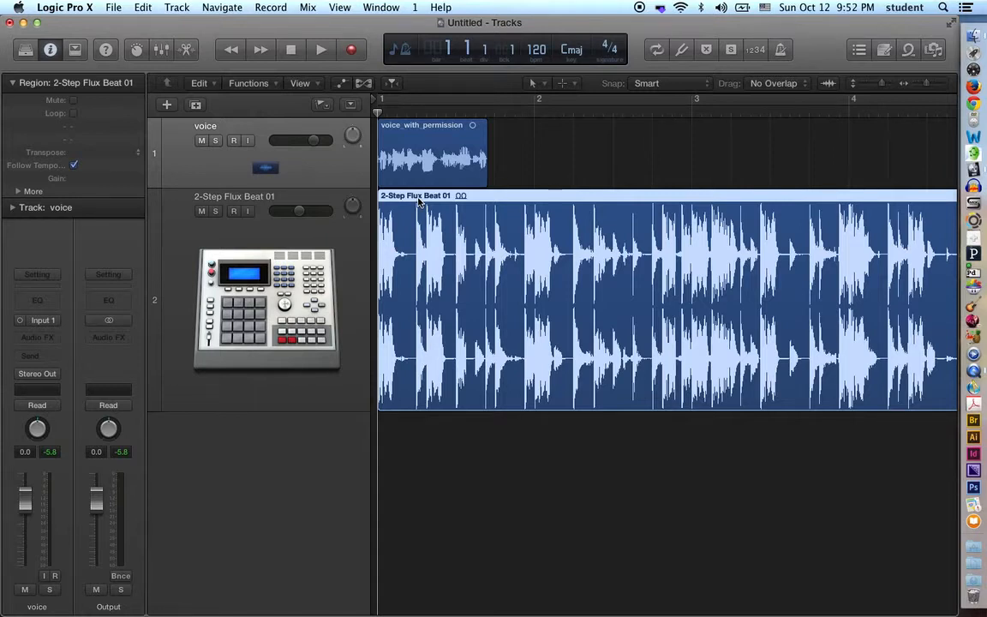
pyautogui.click(310, 203)
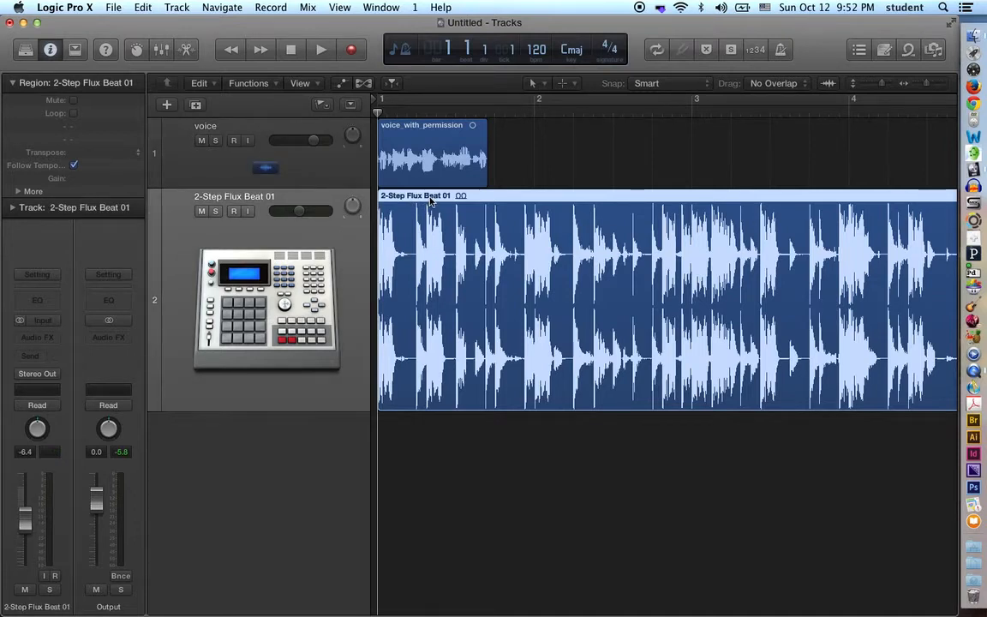
pyautogui.rightClick(430, 200)
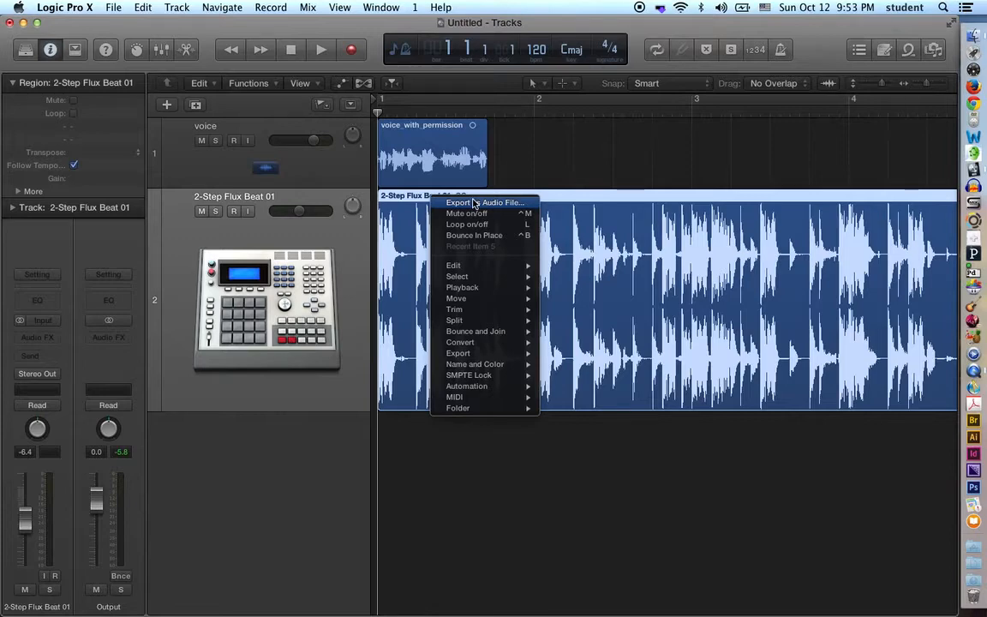
pyautogui.click(529, 206)
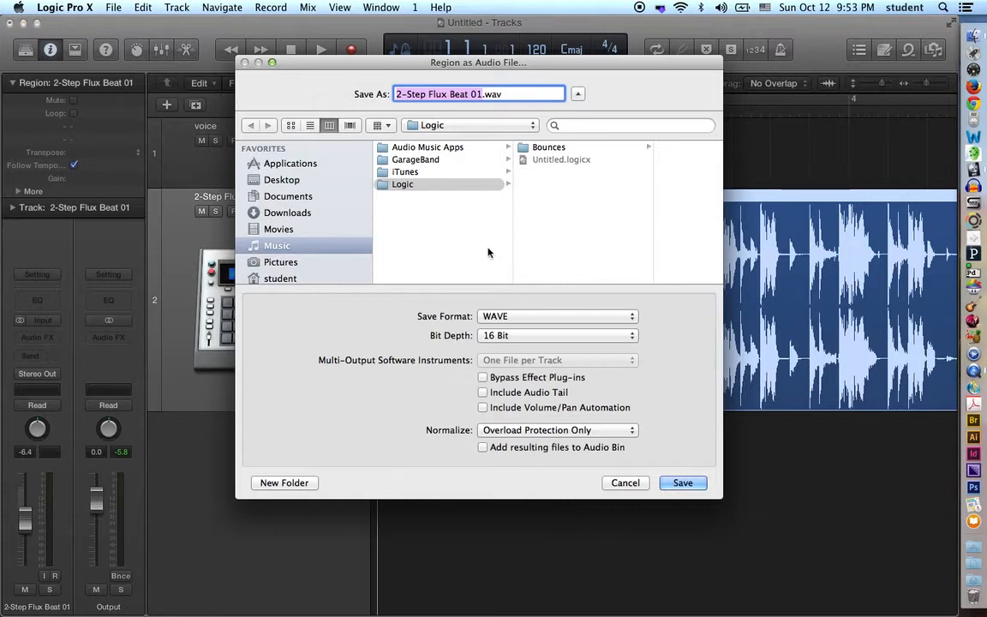
pyautogui.click(294, 181)
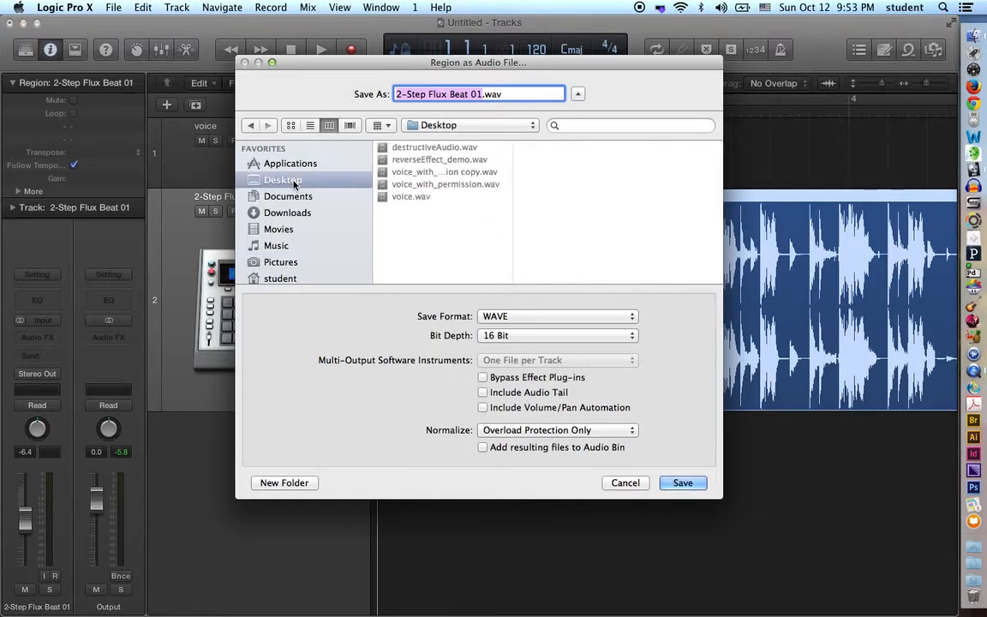
# - Name the exported audio file StepFluxBeat.wav and save it as a 16-bit WAVE file
pyautogui.click(407, 95)
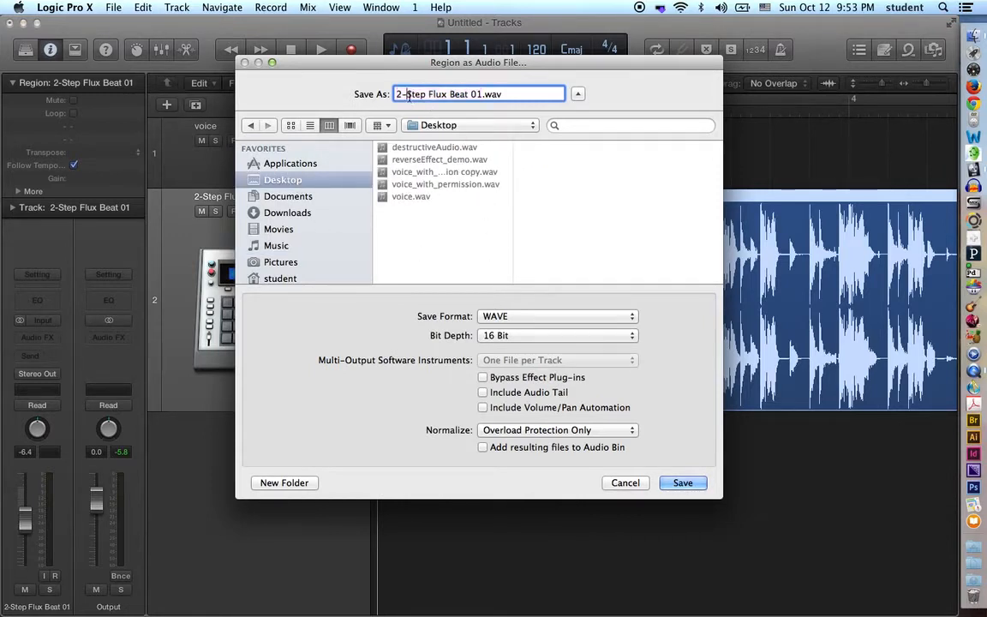
pyautogui.press('BackSpace')
pyautogui.press('BackSpace')
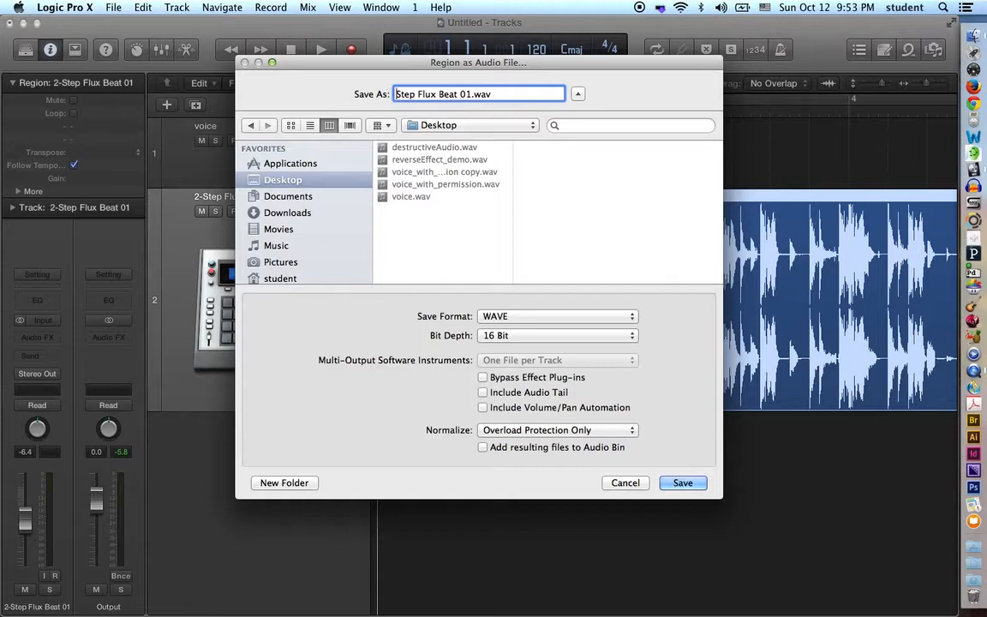
pyautogui.press('Right')
pyautogui.press('BackSpace')
pyautogui.press('Right')
pyautogui.press('Right')
pyautogui.press('Right')
pyautogui.press('Right')
pyautogui.press('Right')
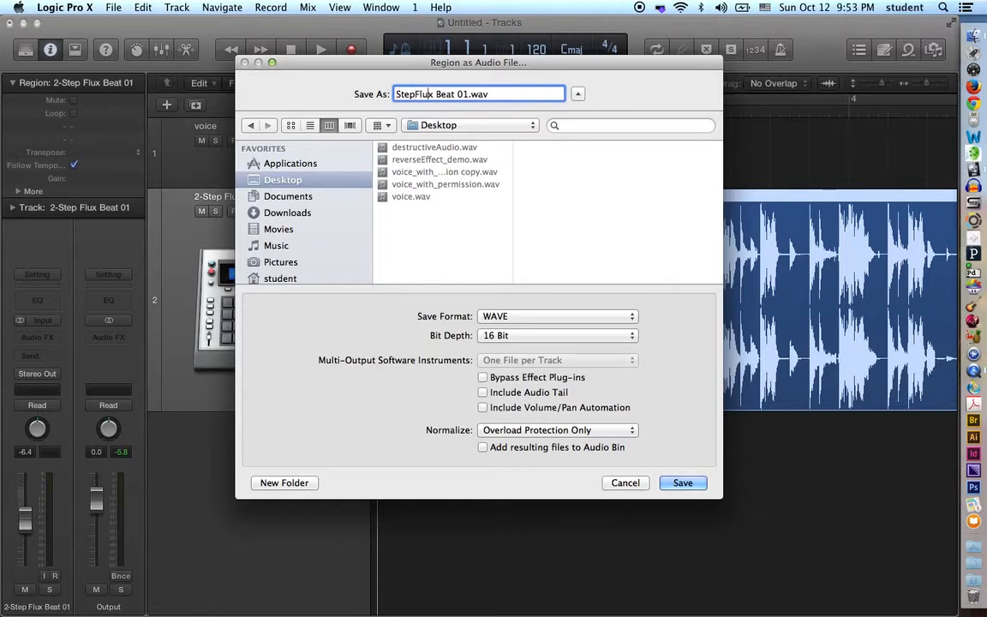
pyautogui.press('BackSpace')
pyautogui.press('Right')
pyautogui.press('Right')
pyautogui.press('Right')
pyautogui.press('Right')
pyautogui.press('Right')
pyautogui.press('Right')
pyautogui.press('Right')
pyautogui.press('BackSpace')
pyautogui.press('BackSpace')
pyautogui.press('BackSpace')
pyautogui.click(677, 482)
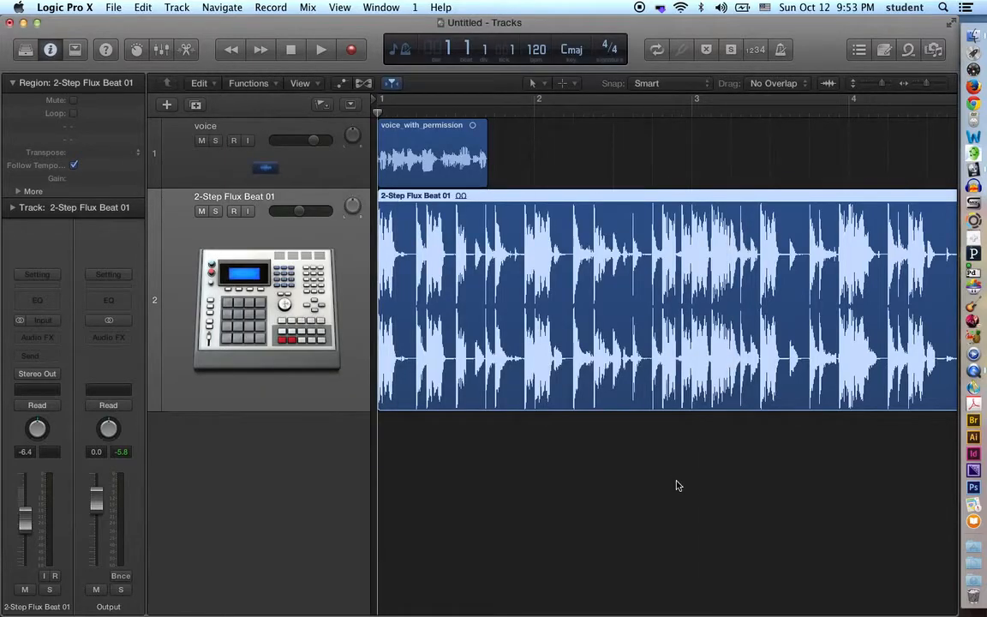
# - Switch to Finder, preview StepFluxBeat.wav on the Desktop, stop playback and return to Logic Pro X
pyautogui.press('super+Tab')
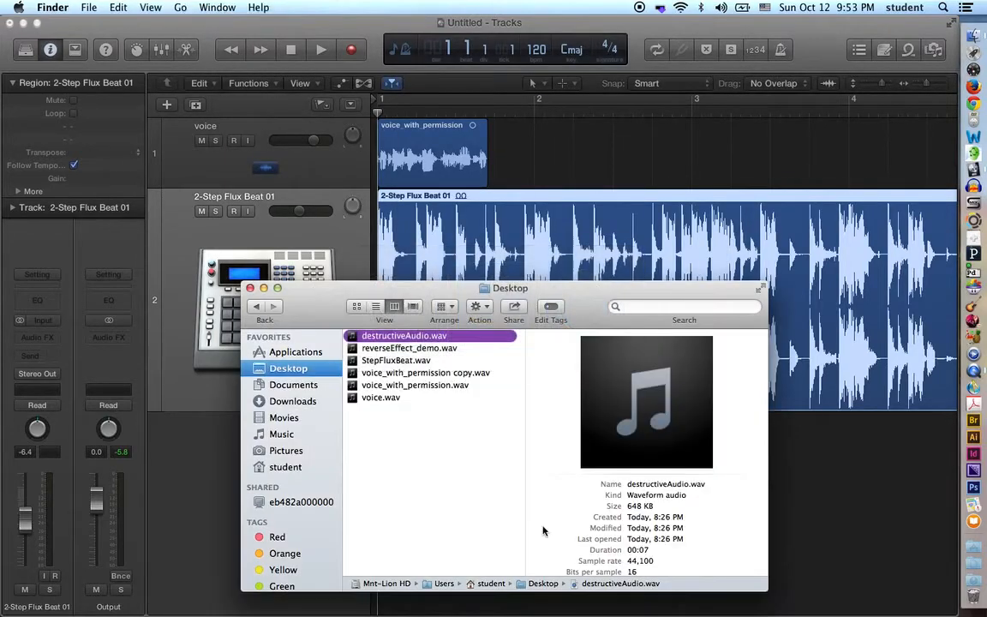
pyautogui.click(394, 360)
pyautogui.moveTo(617, 398)
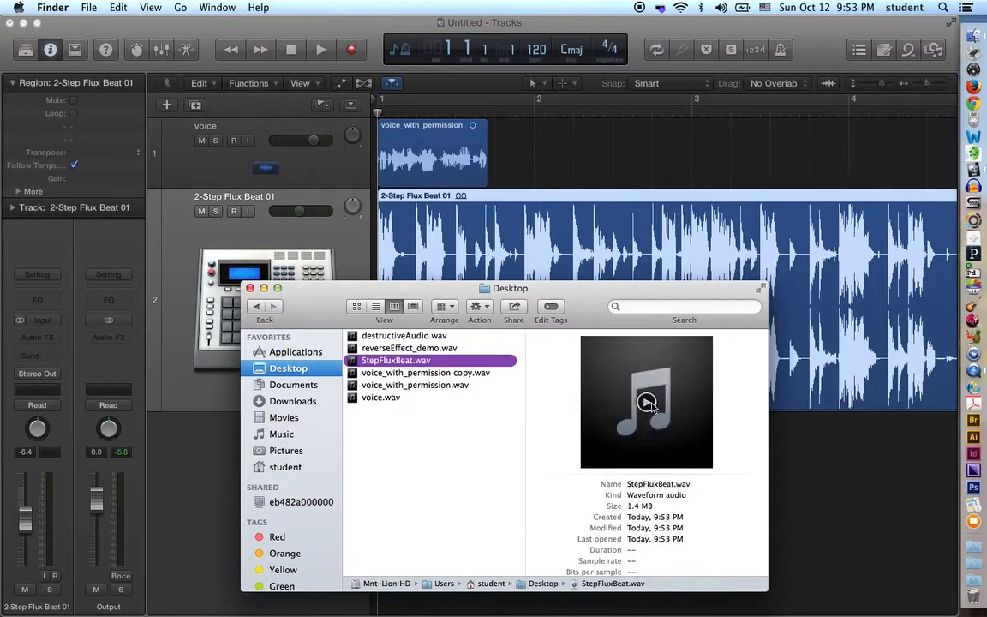
pyautogui.click(647, 402)
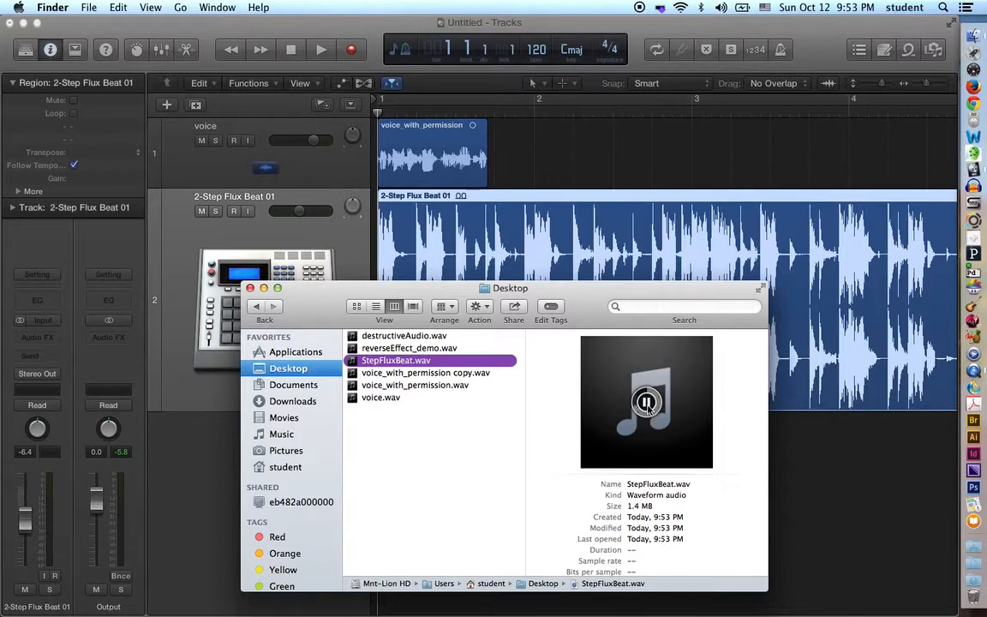
pyautogui.click(647, 404)
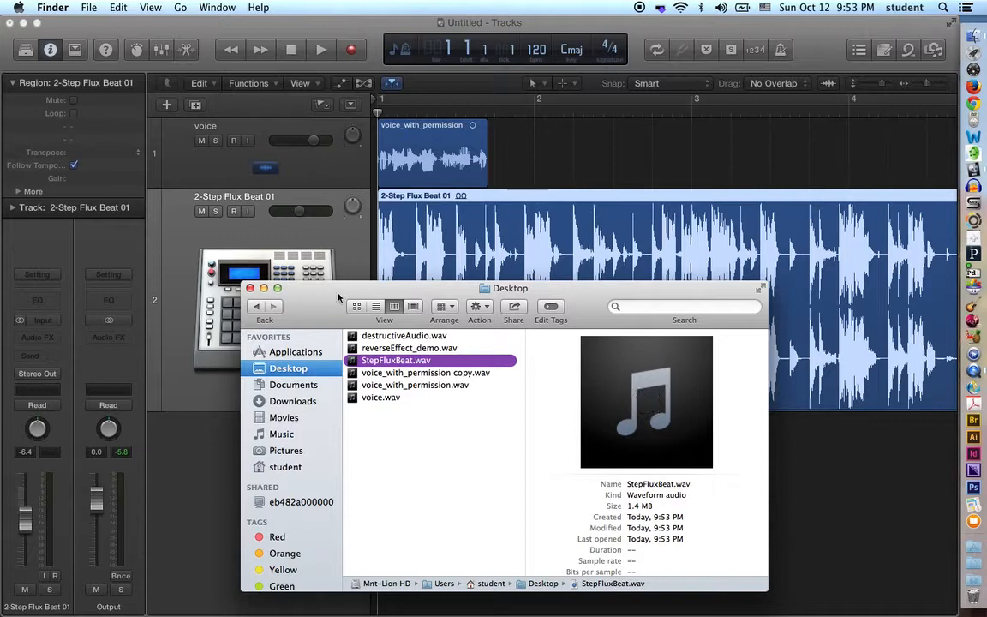
pyautogui.click(349, 241)
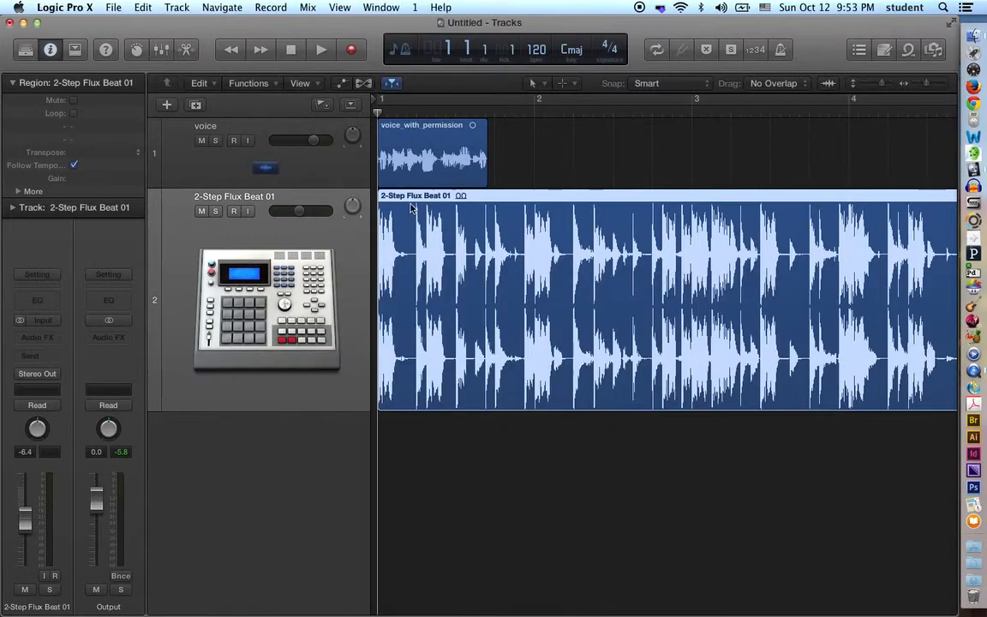
# - Delete the 2-Step Flux Beat 01 region and rename its track as Beat
pyautogui.press('Delete')
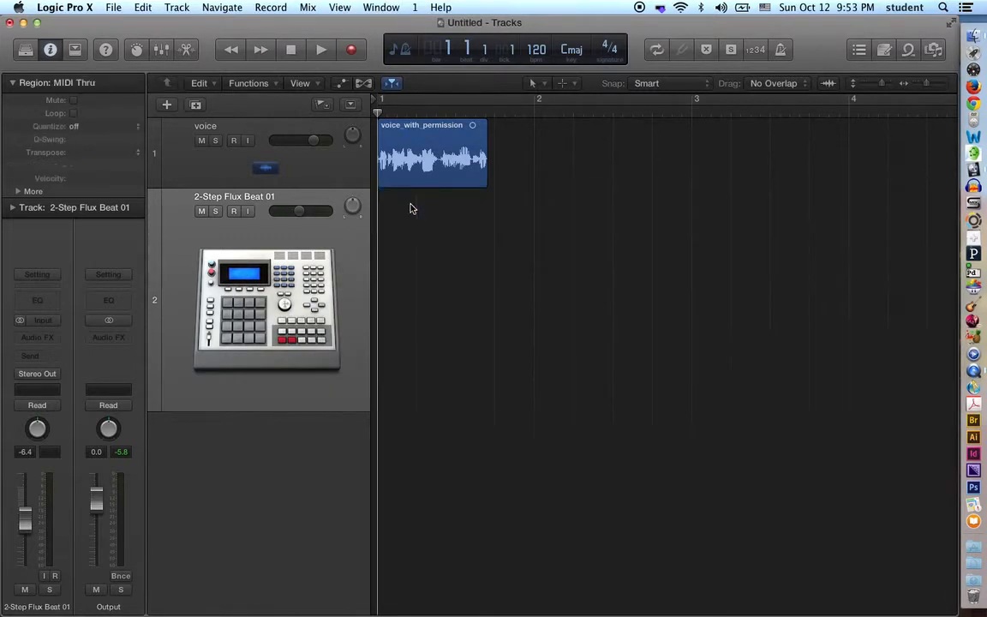
pyautogui.doubleClick(212, 196)
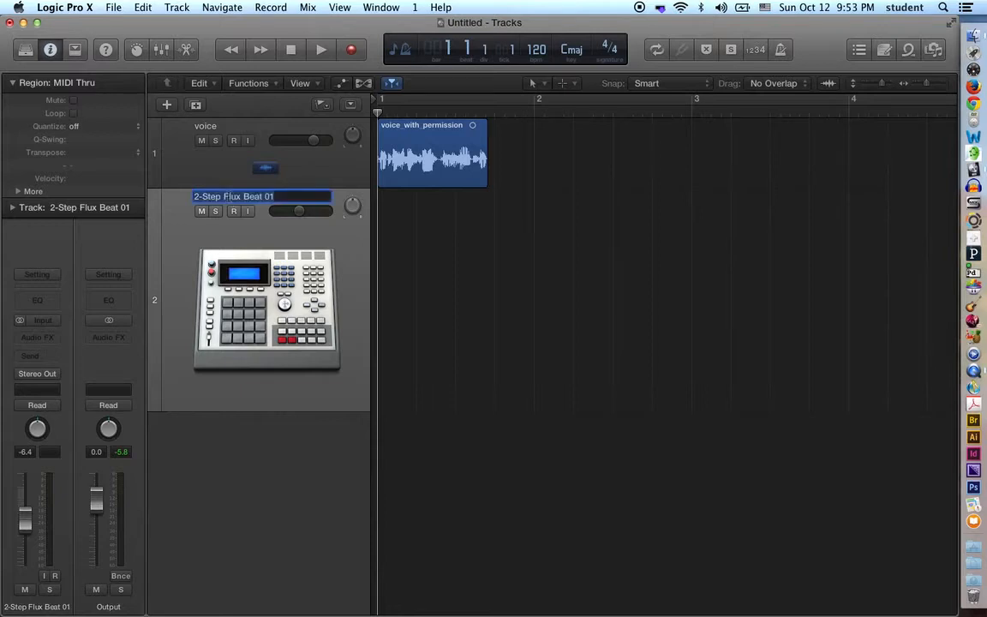
pyautogui.write('Beat')
pyautogui.press('Return')
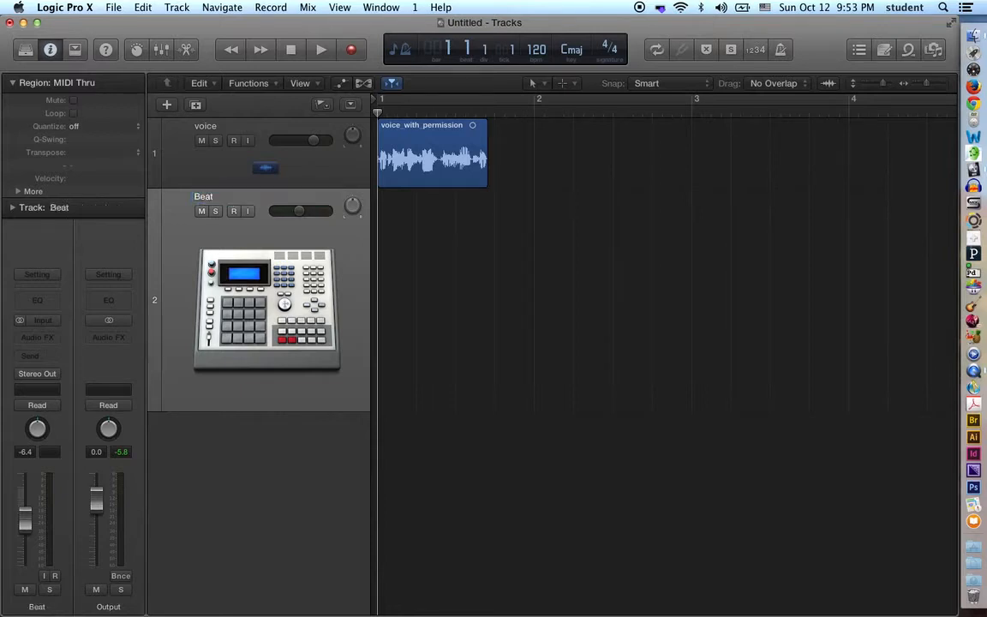
# - Bring StepFluxBeat.wav from the Desktop in Finder onto the Beat track at bar 1 and return to Logic Pro X
pyautogui.press('super+Tab')
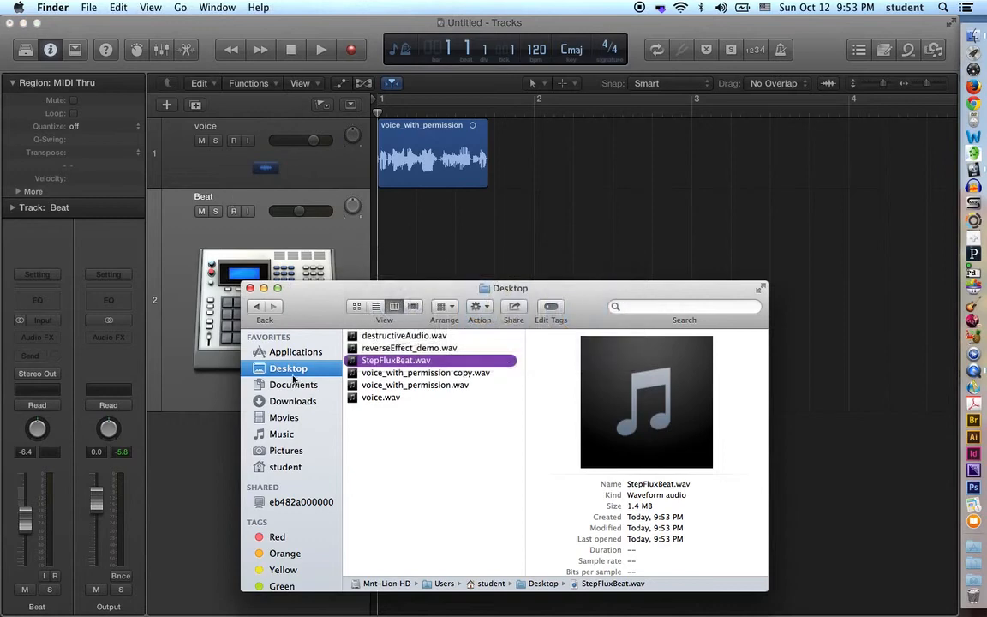
pyautogui.moveTo(423, 366); pyautogui.dragTo(392, 264)
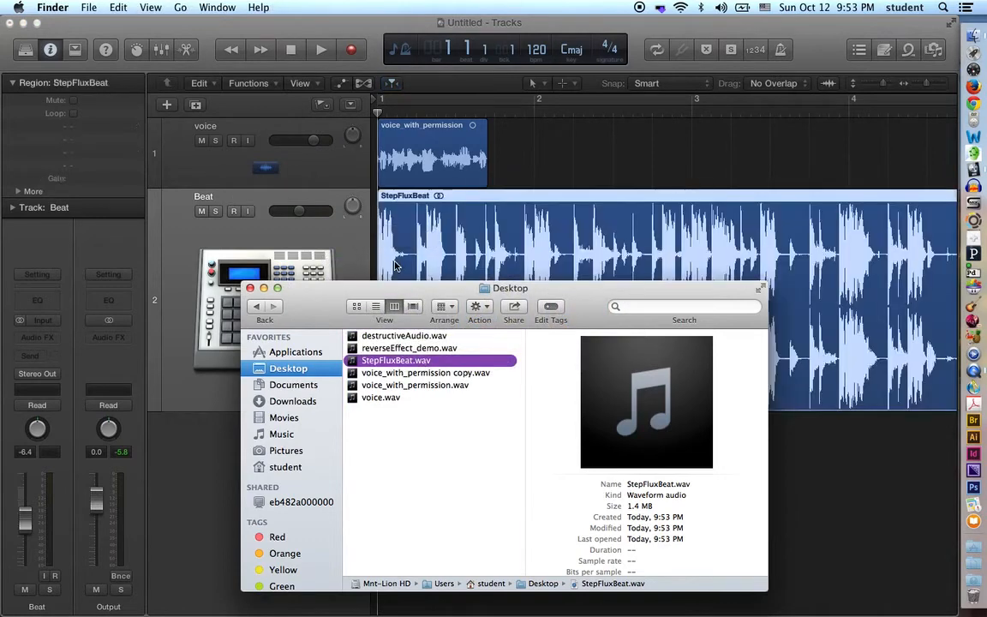
pyautogui.click(394, 268)
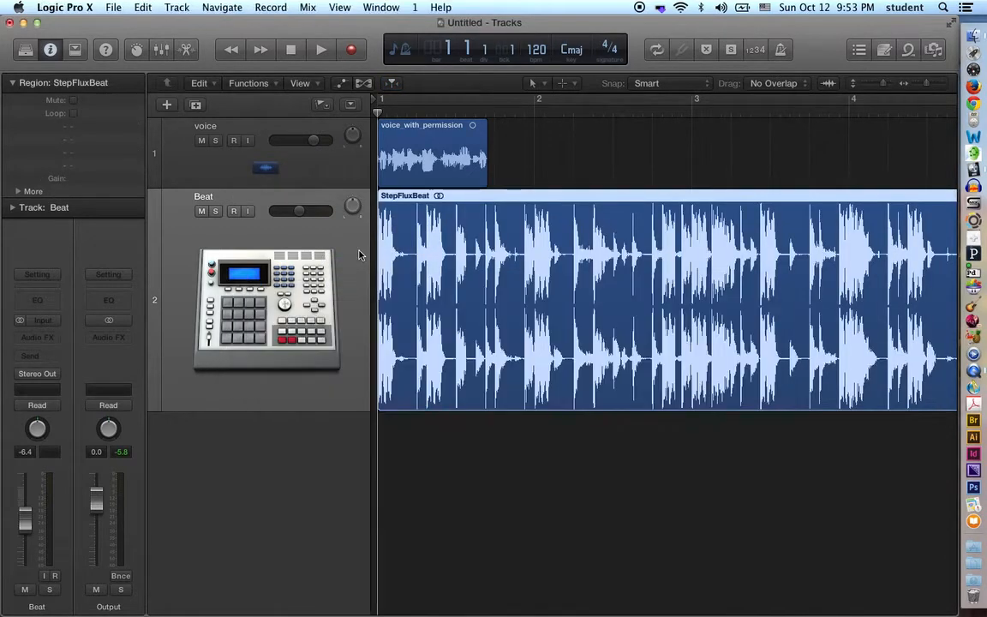
# - Reverse the whole StepFluxBeat file in the File editor and play part of the result
pyautogui.doubleClick(407, 206)
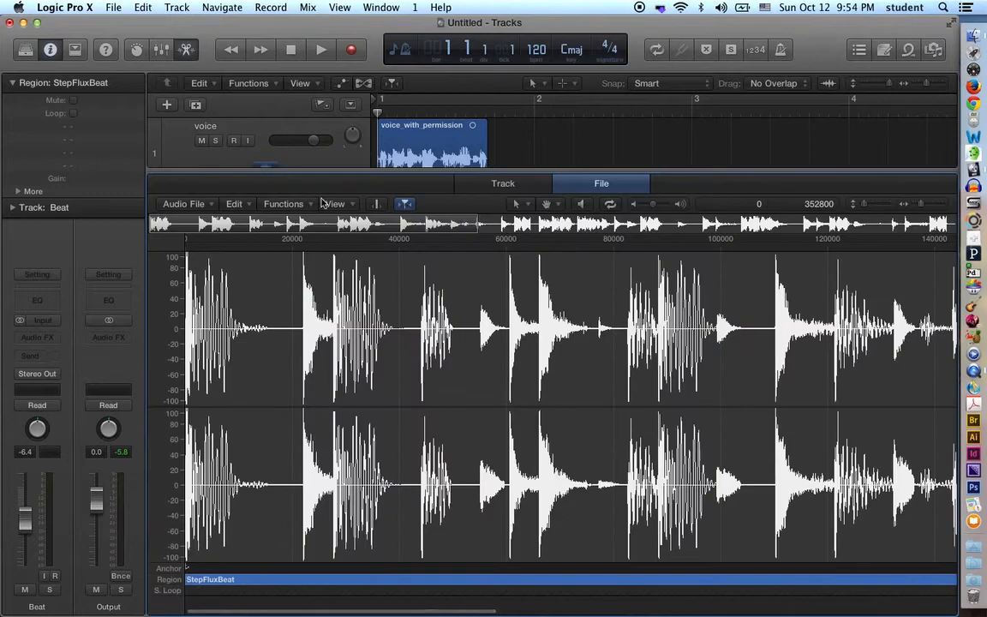
pyautogui.click(285, 204)
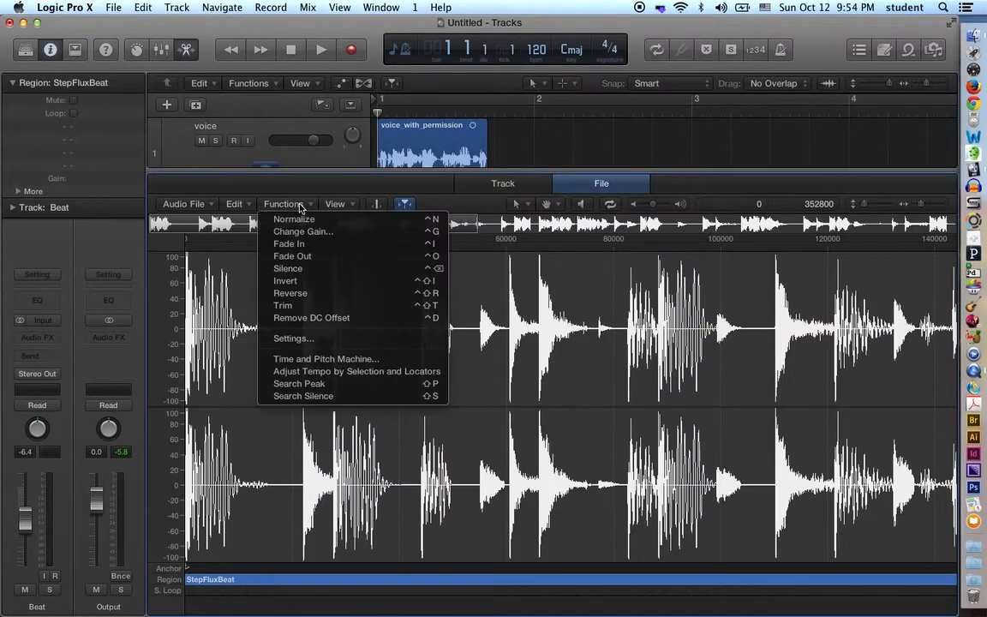
pyautogui.click(315, 294)
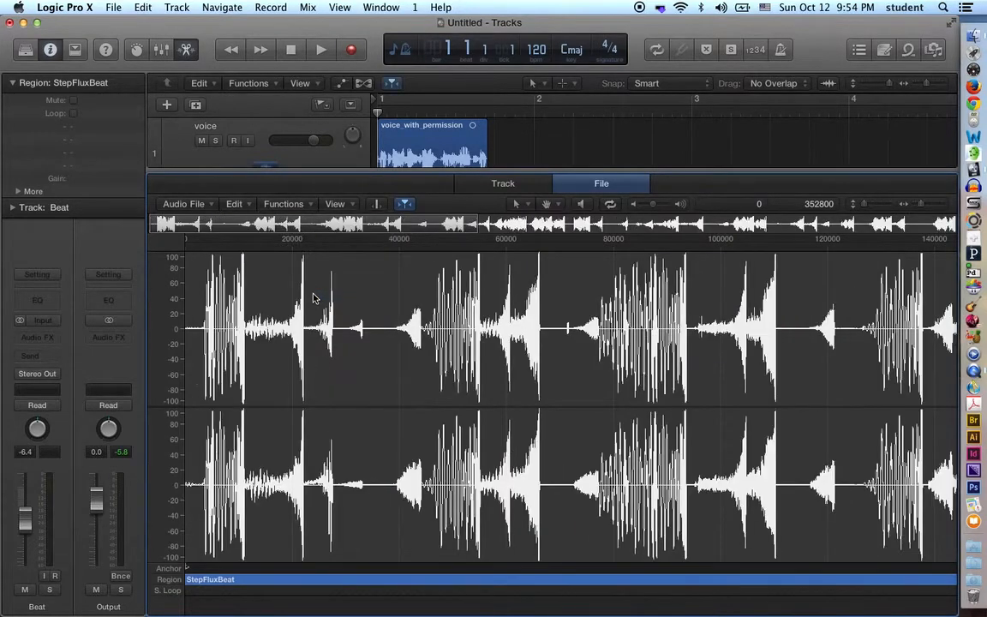
pyautogui.press('space')
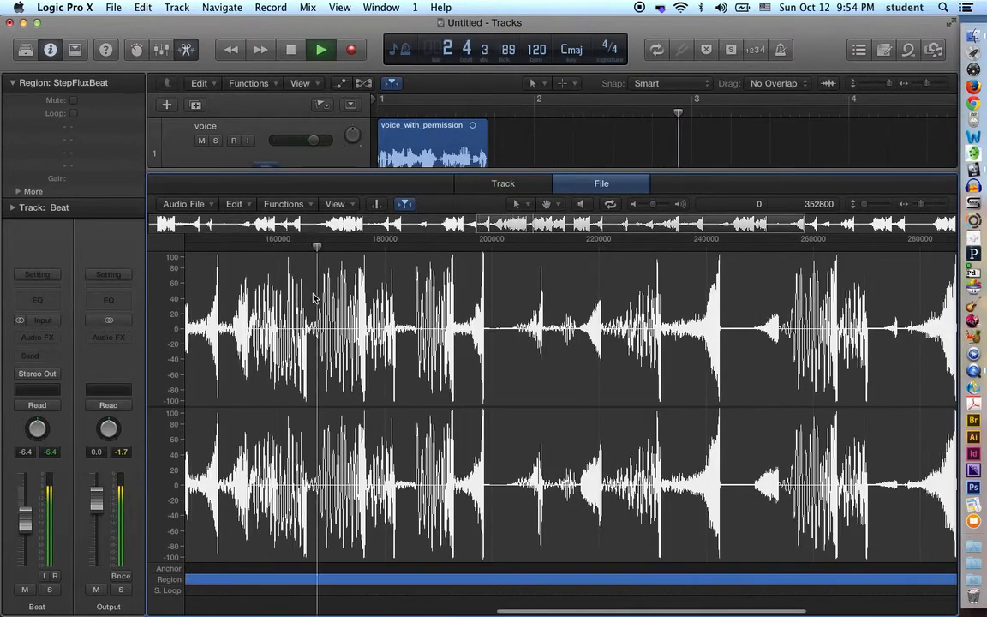
pyautogui.press('space')
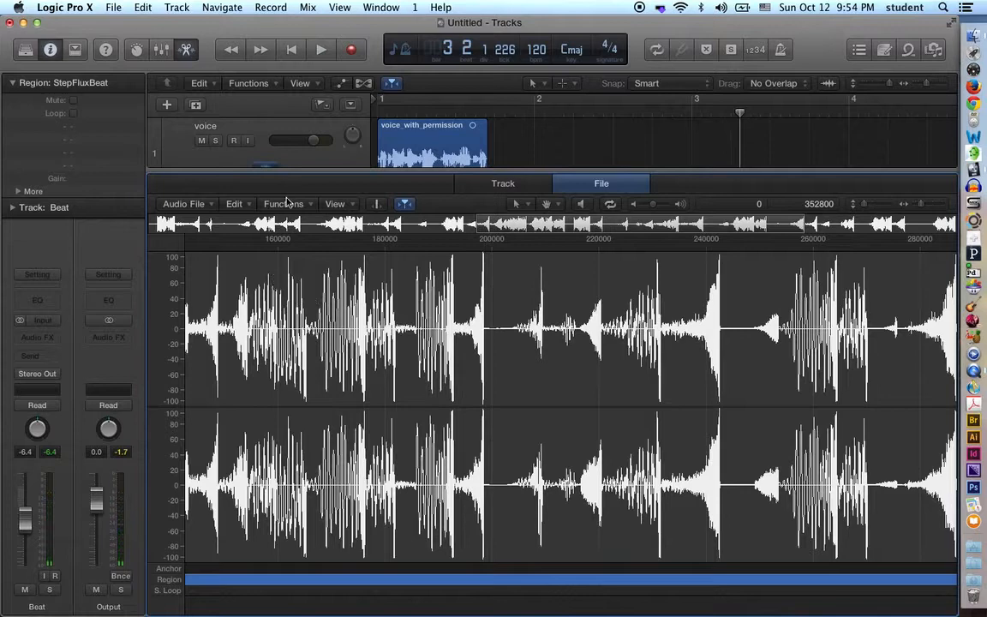
# - Reverse the StepFluxBeat file again to restore its original direction and close the File editor
pyautogui.click(284, 204)
pyautogui.click(323, 294)
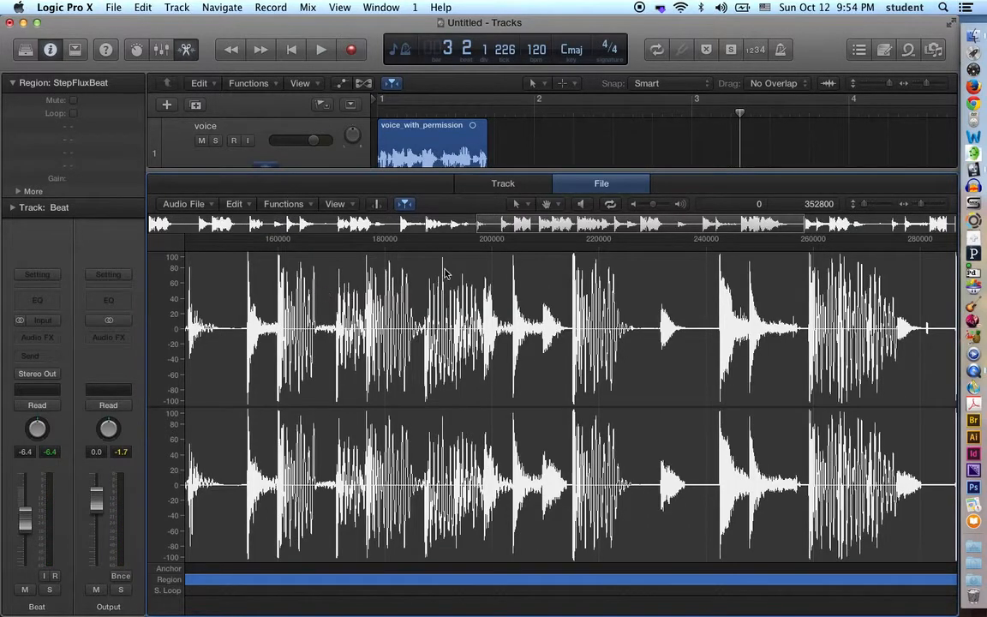
pyautogui.press('e')
# - Switch to Finder, make a backup duplicate of StepFluxBeat.wav on the Desktop and return to Logic Pro X
pyautogui.press('super+Tab')
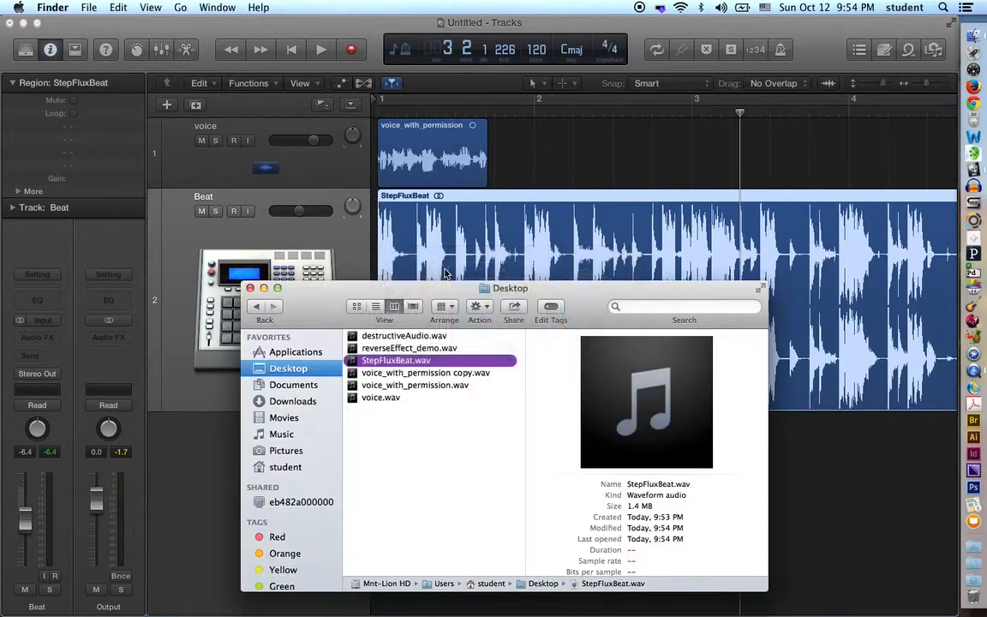
pyautogui.press('super+d')
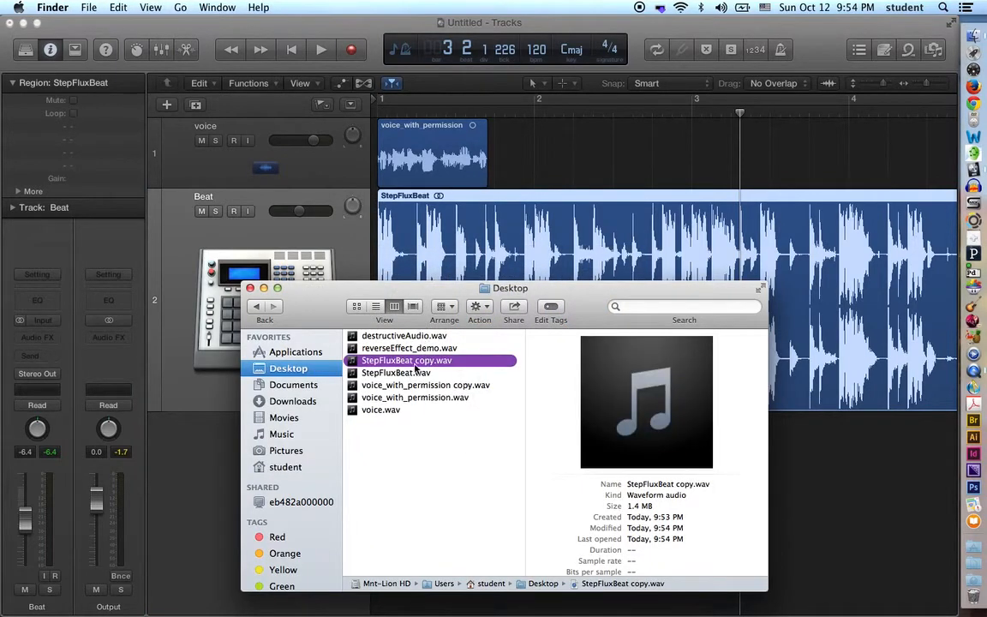
pyautogui.click(408, 375)
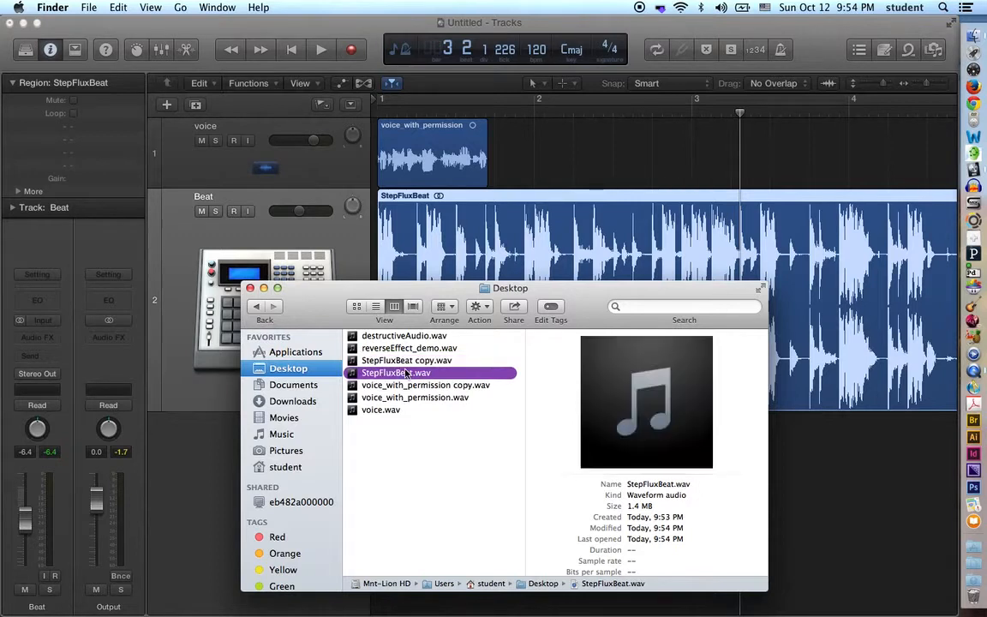
pyautogui.click(360, 260)
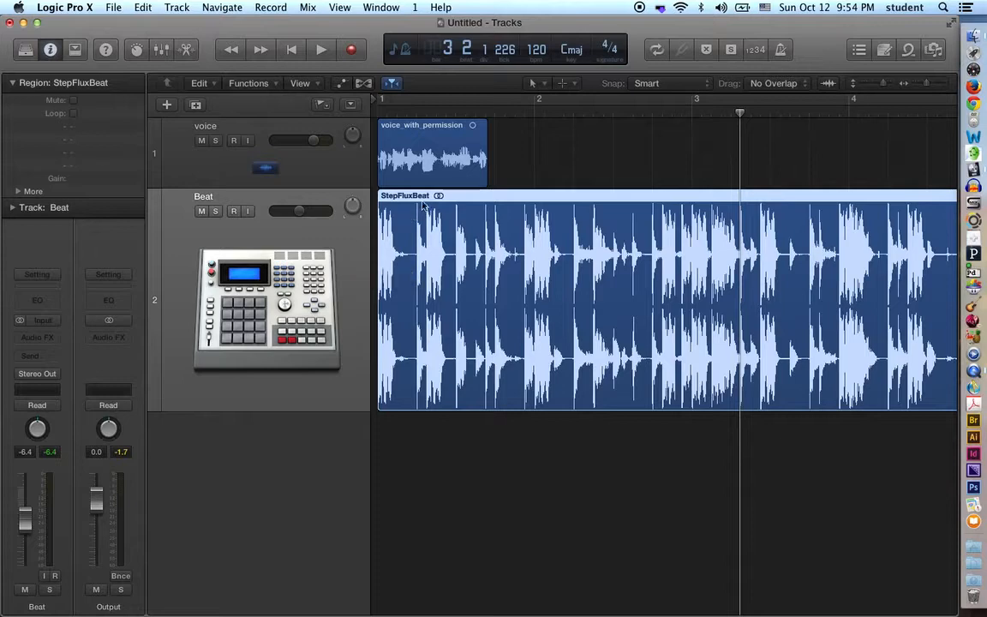
# - Mute the Beat track and open the voice_with_permission region in the File editor
pyautogui.click(201, 210)
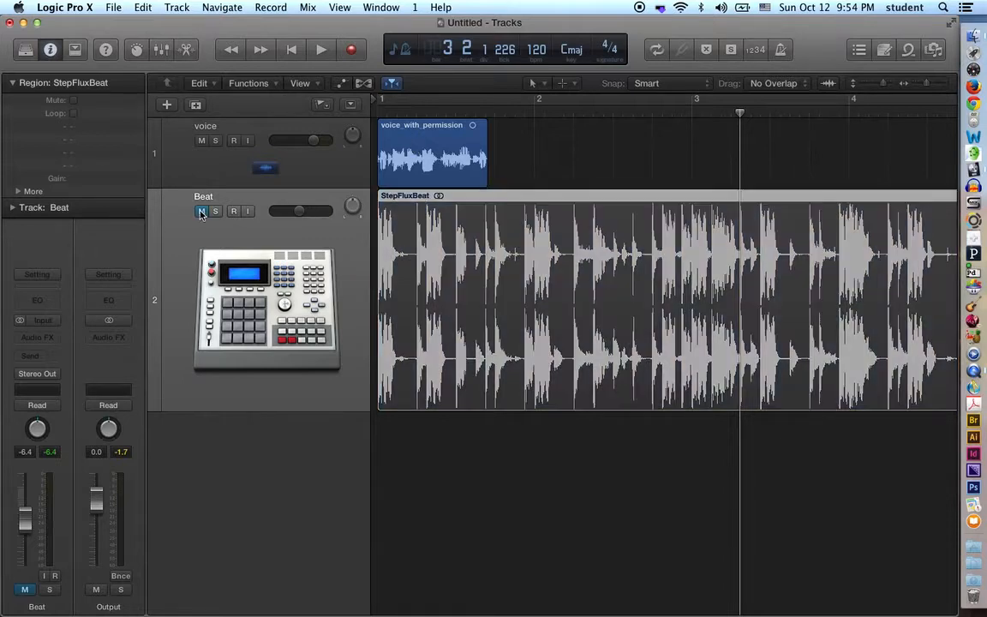
pyautogui.doubleClick(429, 125)
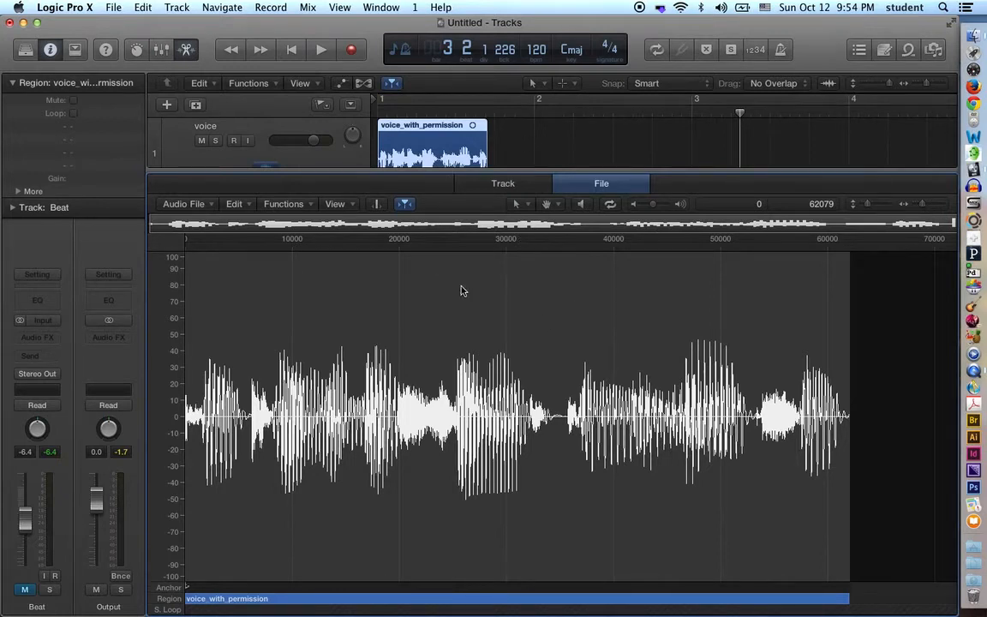
# - Review the pointer tool choices in the File editor and switch the secondary tool in the Tracks area
pyautogui.click(530, 206)
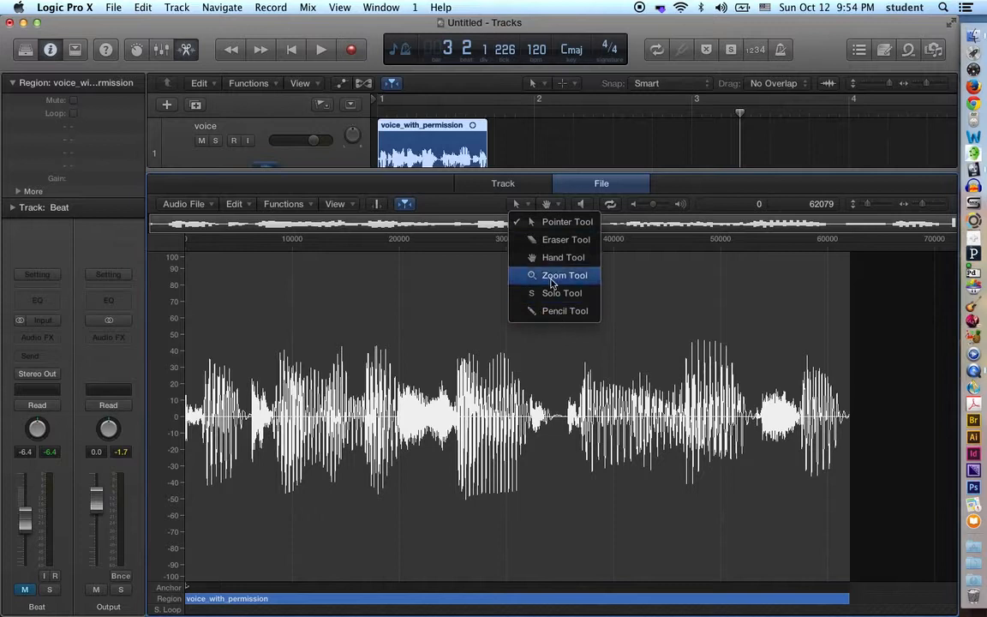
pyautogui.click(462, 210)
pyautogui.click(556, 206)
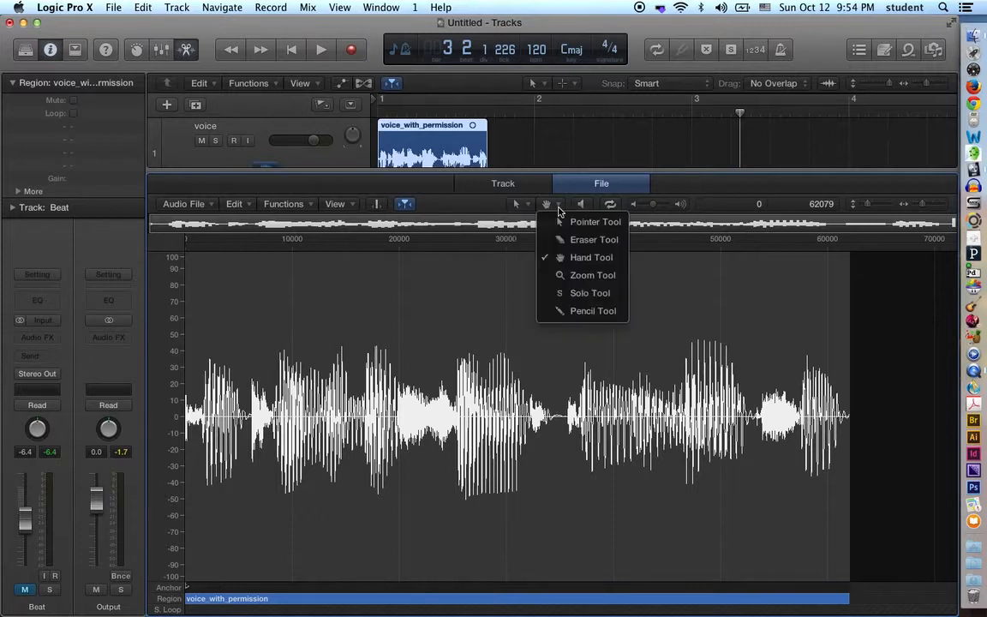
pyautogui.click(478, 204)
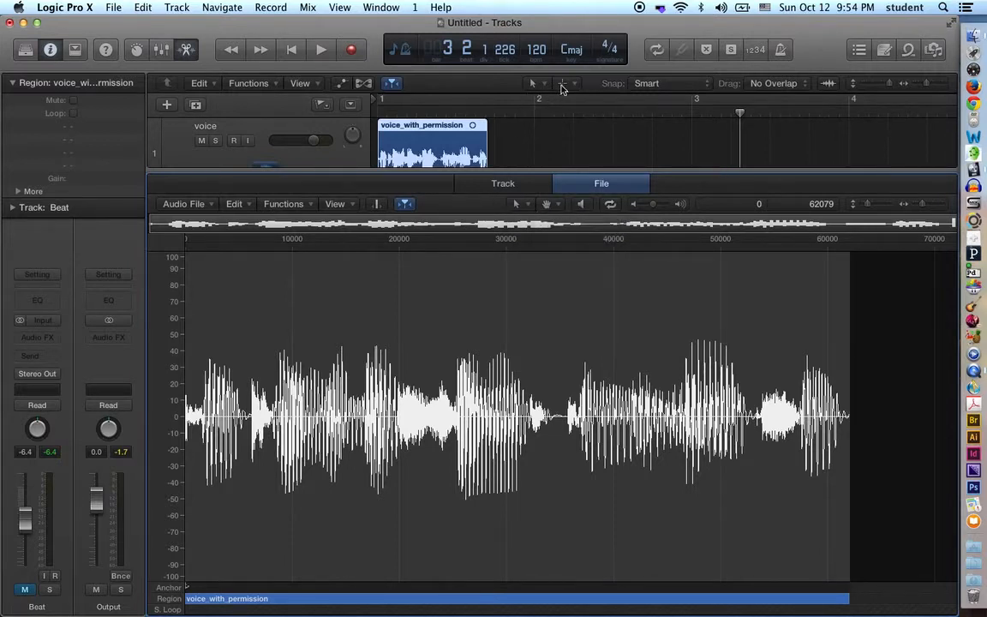
pyautogui.click(566, 83)
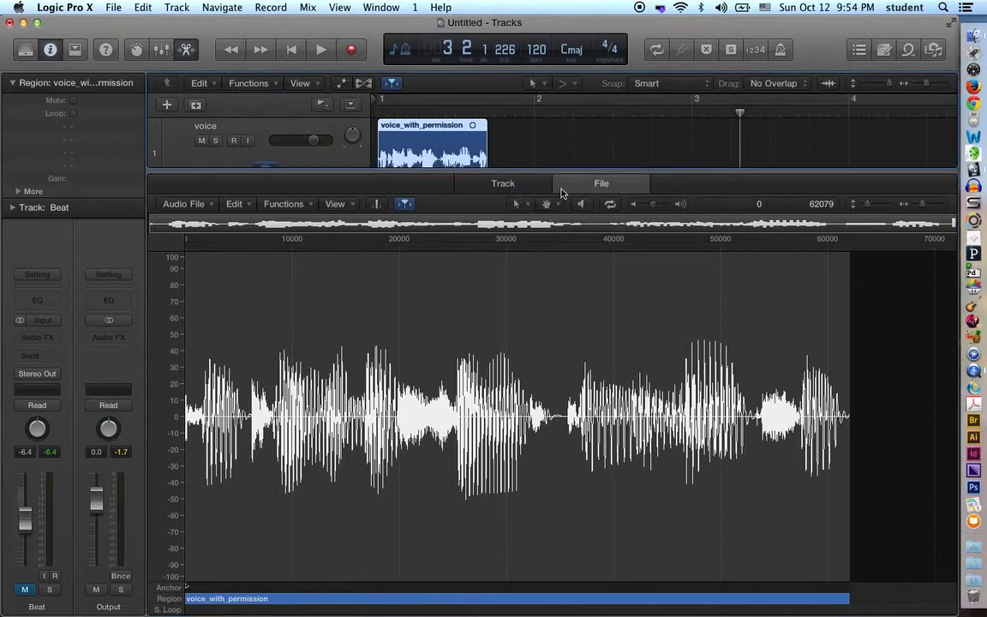
# - Select the last phrase of the voice waveform, from about sample 53196, and compare project playback from the start with a prelisten of the selection
pyautogui.click(626, 412)
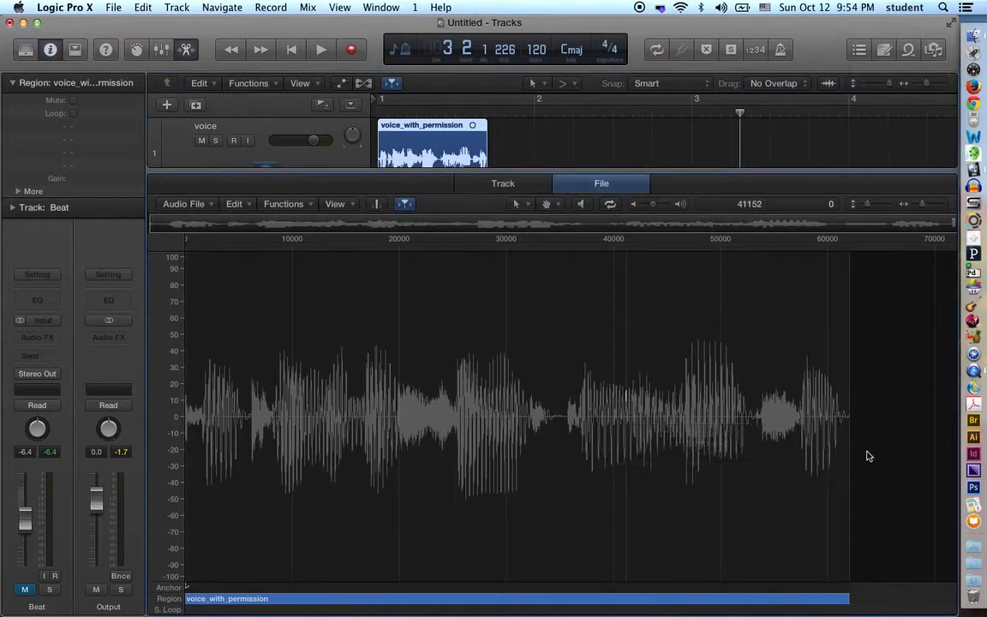
pyautogui.moveTo(865, 456); pyautogui.dragTo(755, 447)
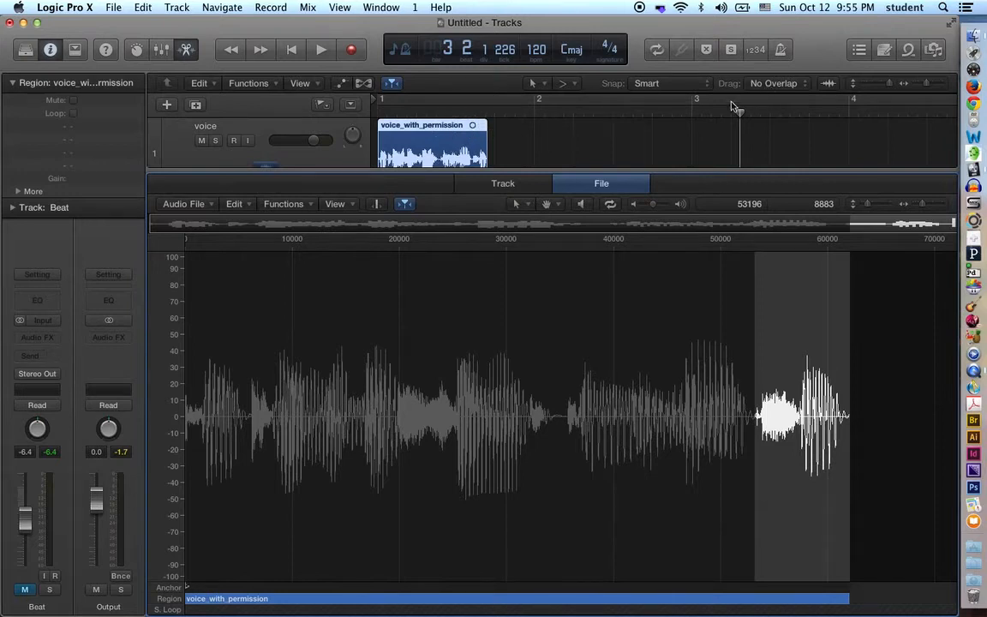
pyautogui.moveTo(741, 113); pyautogui.dragTo(367, 119)
pyautogui.press('space')
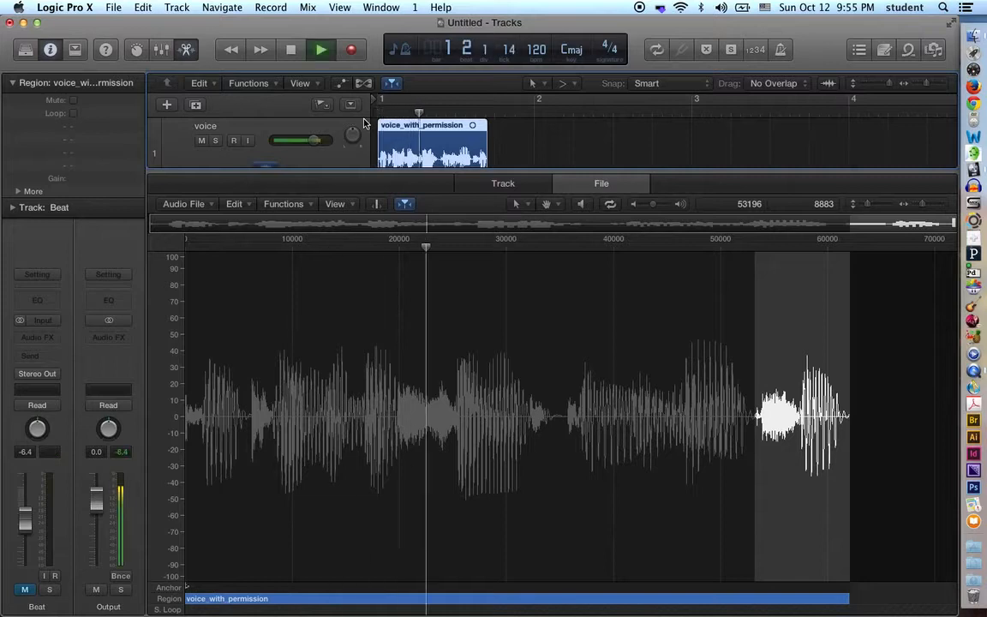
pyautogui.press('space')
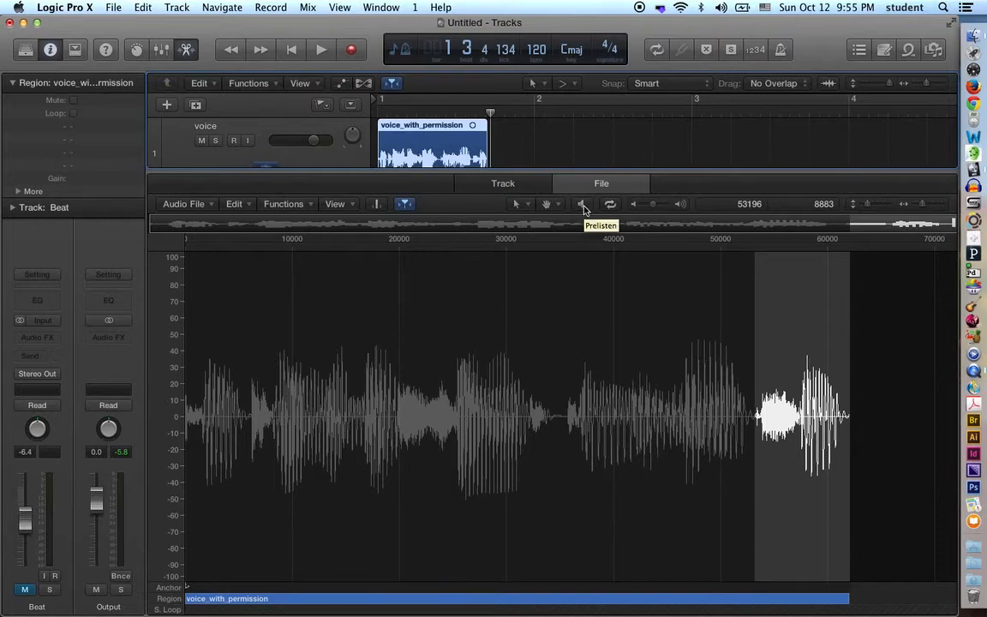
pyautogui.click(582, 206)
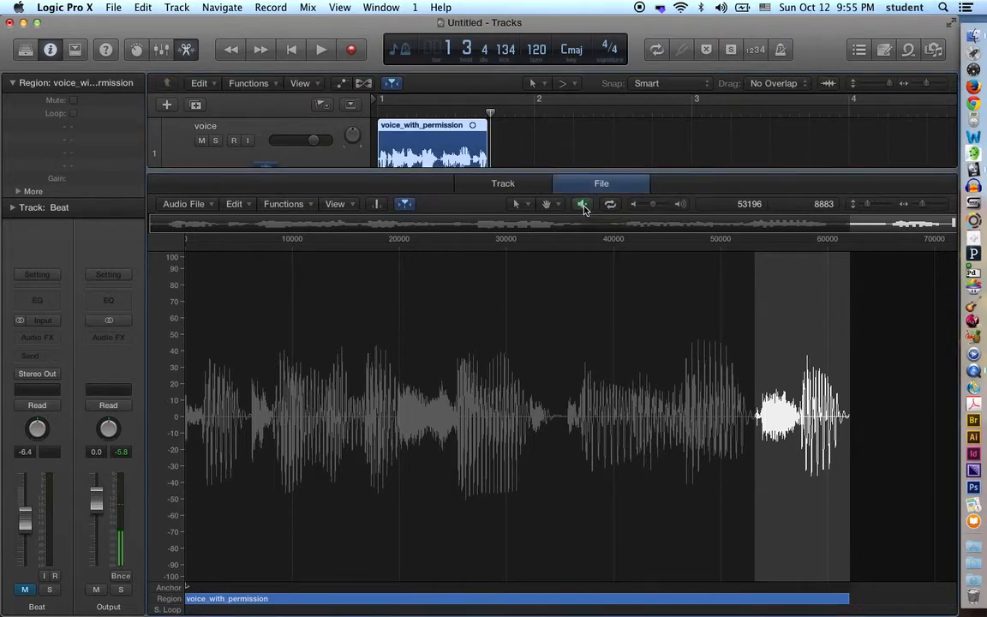
# - Select about 18211 samples of the voice waveform from about sample 35165 and prelisten to only that passage
pyautogui.click(562, 418)
pyautogui.moveTo(566, 418); pyautogui.dragTo(756, 423)
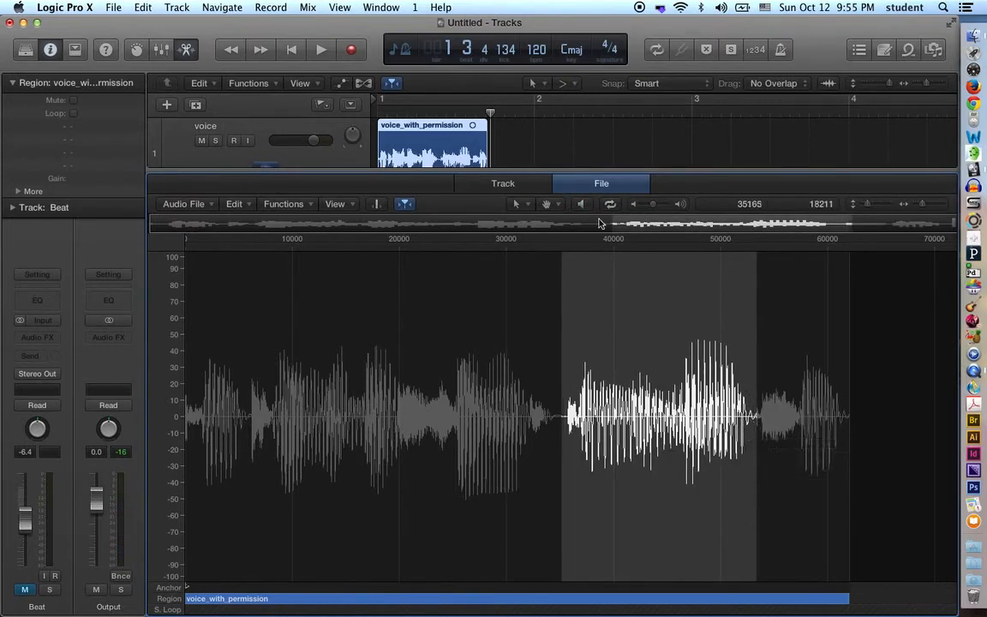
pyautogui.click(583, 206)
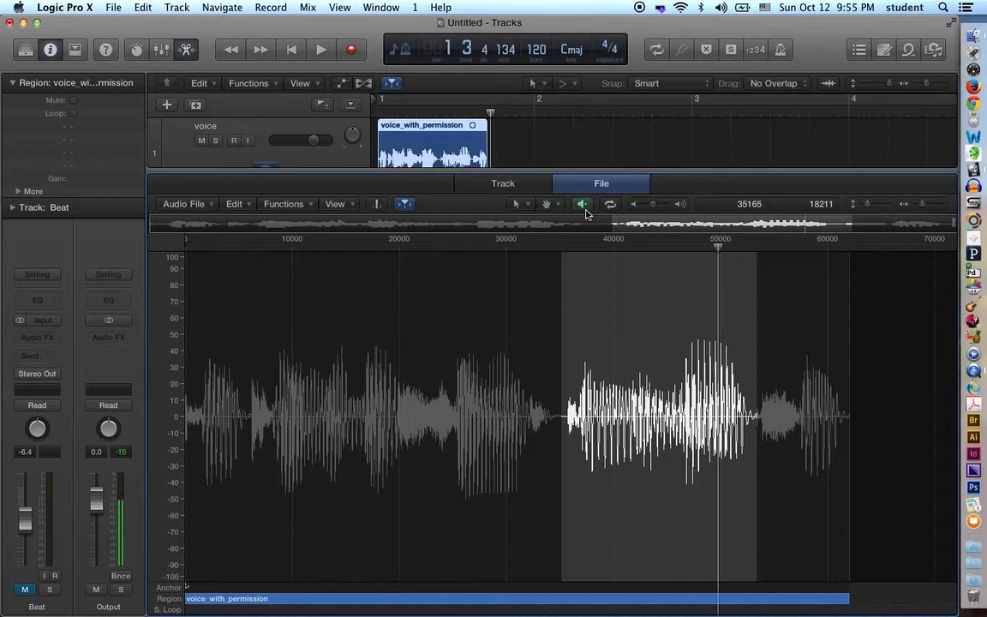
pyautogui.click(582, 207)
# - Select about 18752 samples from about sample 34440, prelisten to them with cycling enabled, and turn cycling back off
pyautogui.moveTo(561, 438); pyautogui.dragTo(754, 432)
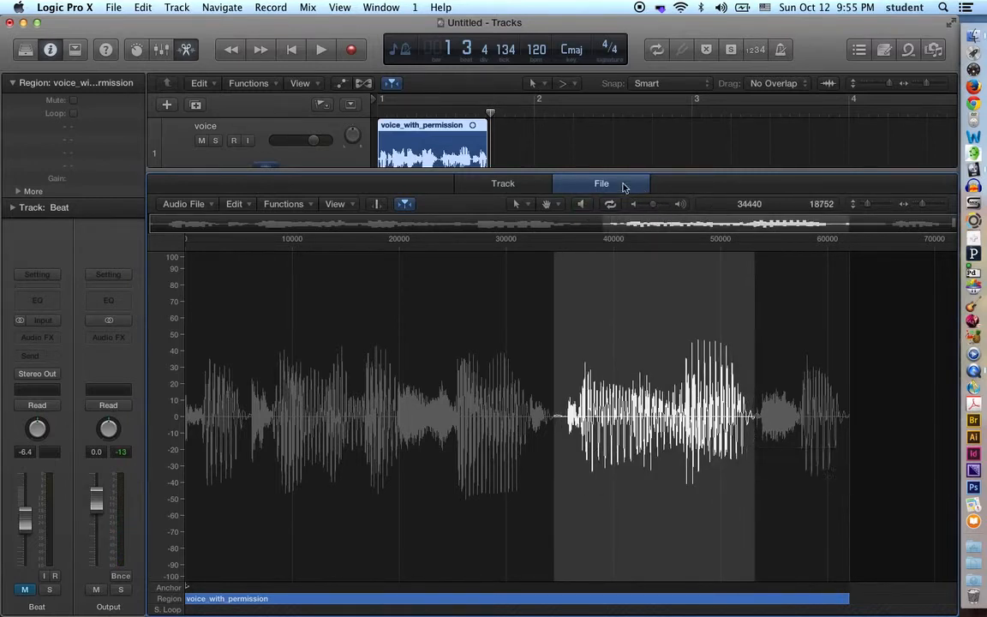
pyautogui.click(610, 206)
pyautogui.click(582, 206)
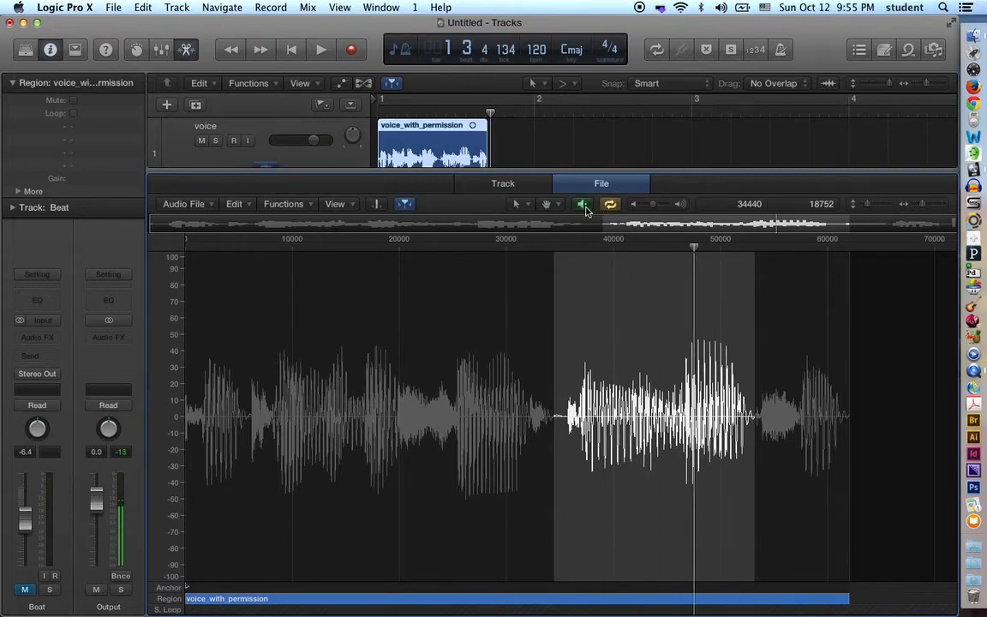
pyautogui.click(584, 207)
pyautogui.click(611, 206)
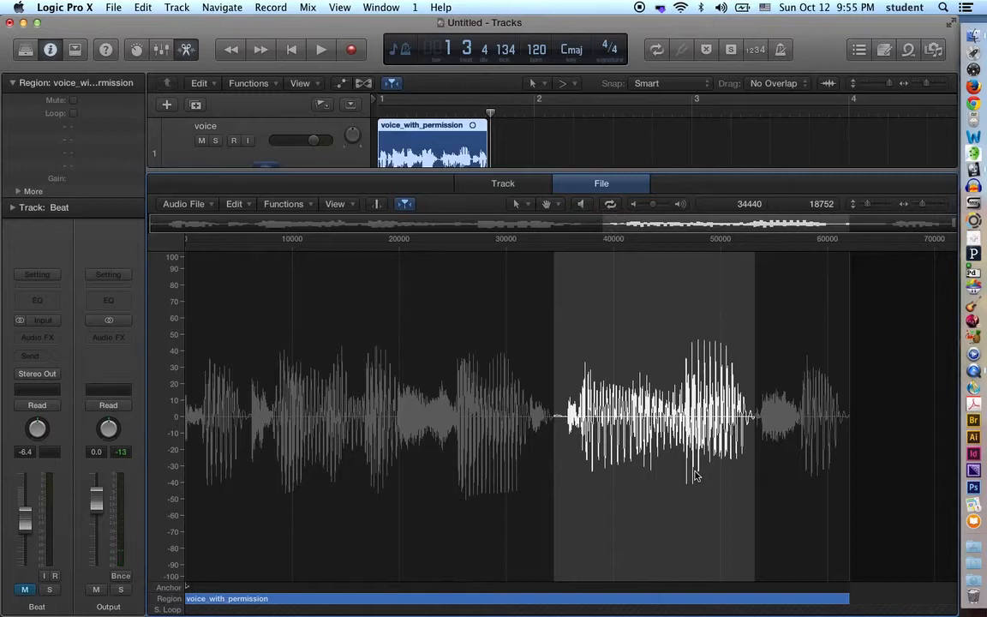
# - Select the voice waveform from about sample 34440 to its end and review the available audio file commands
pyautogui.click(774, 411)
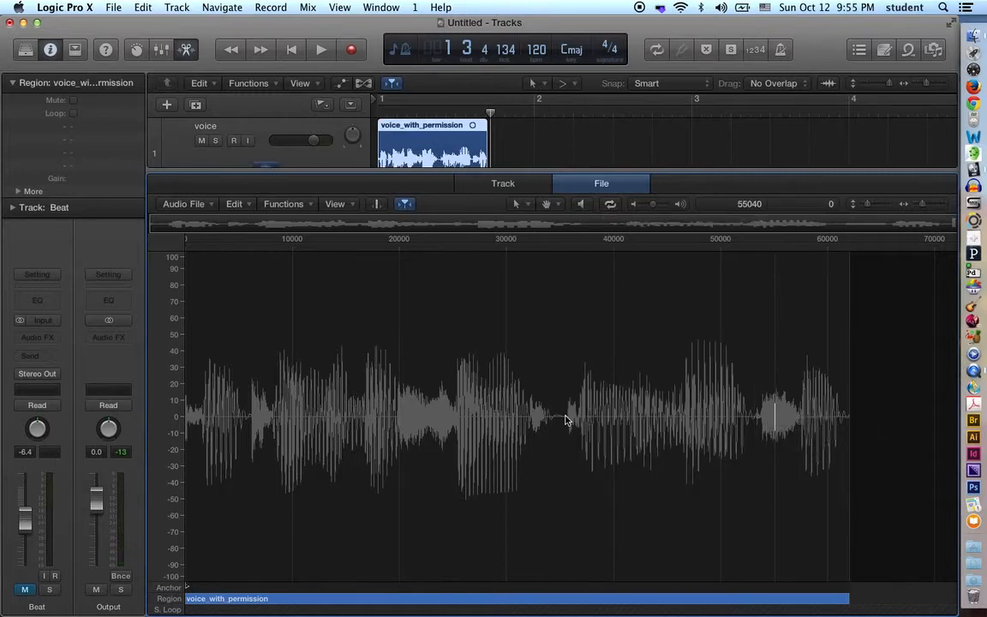
pyautogui.moveTo(565, 417); pyautogui.dragTo(853, 425)
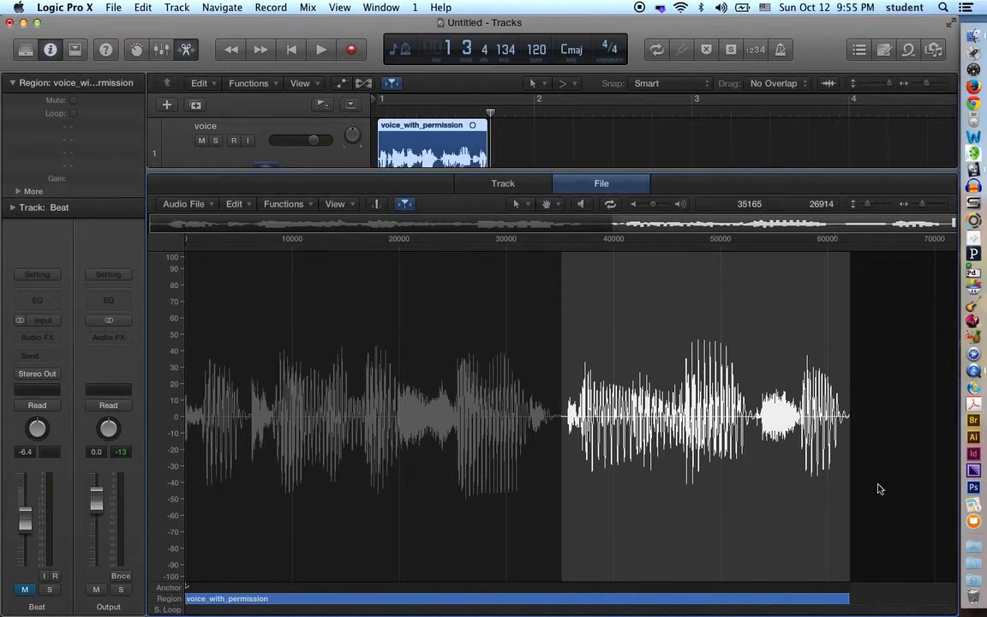
pyautogui.moveTo(857, 476); pyautogui.dragTo(855, 435)
pyautogui.click(571, 427)
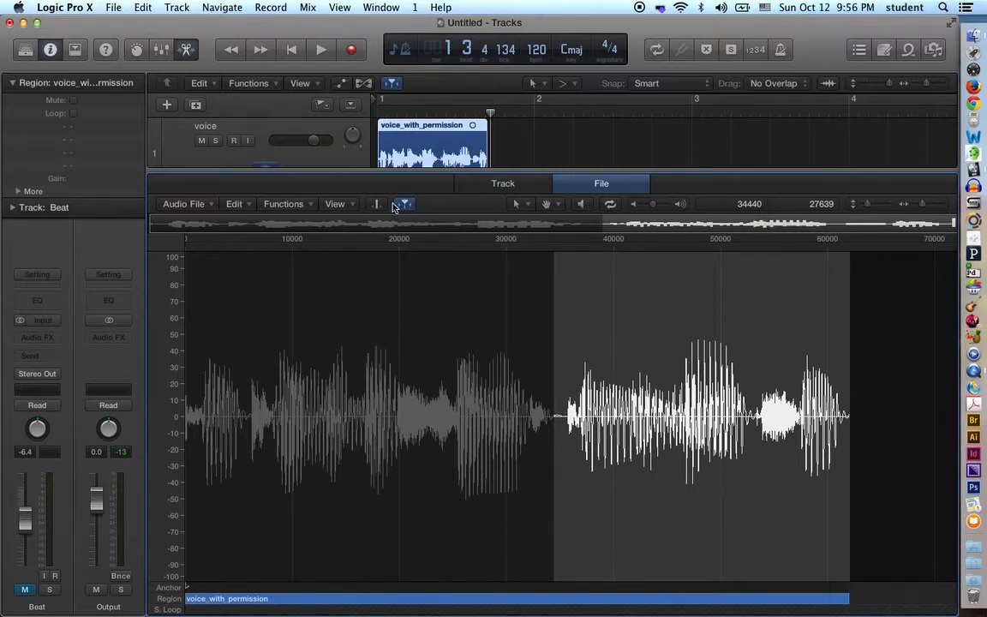
pyautogui.click(175, 203)
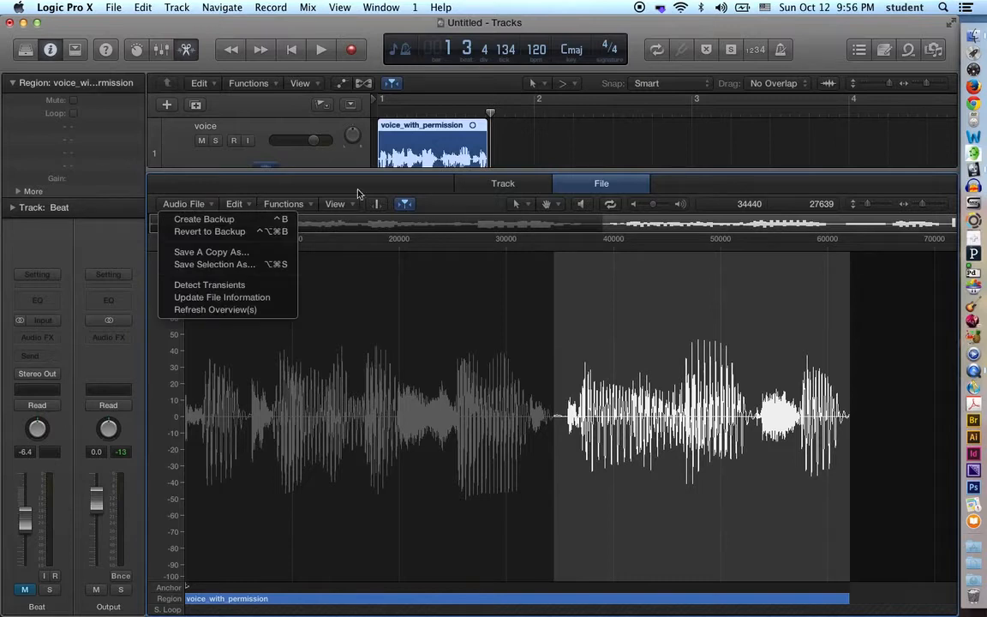
pyautogui.click(461, 207)
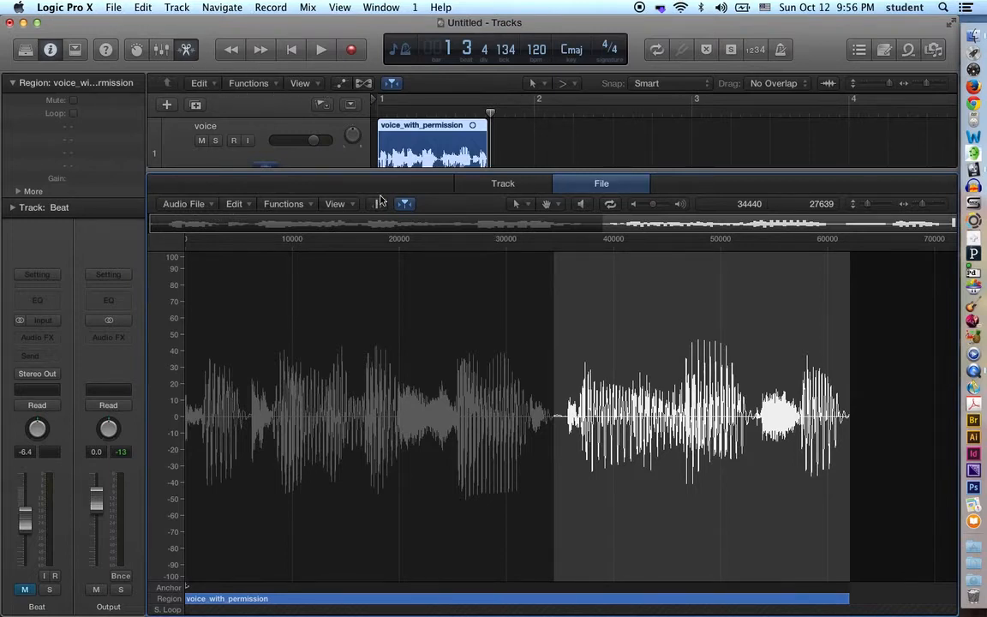
# - Reverse the entire voice_with_permission file in the File editor and play part of the result
pyautogui.click(835, 447)
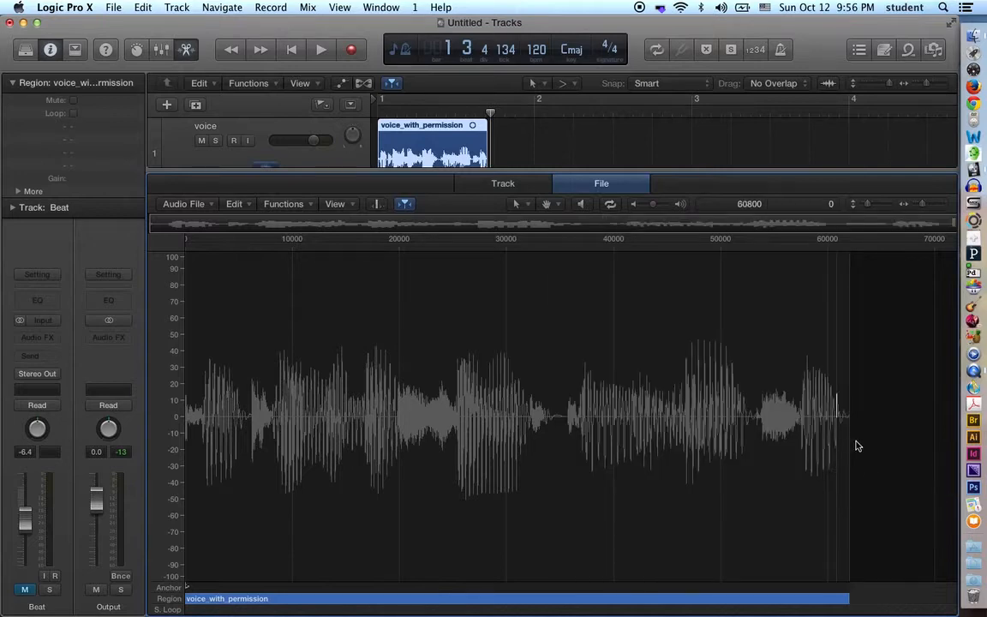
pyautogui.moveTo(856, 445); pyautogui.dragTo(157, 441)
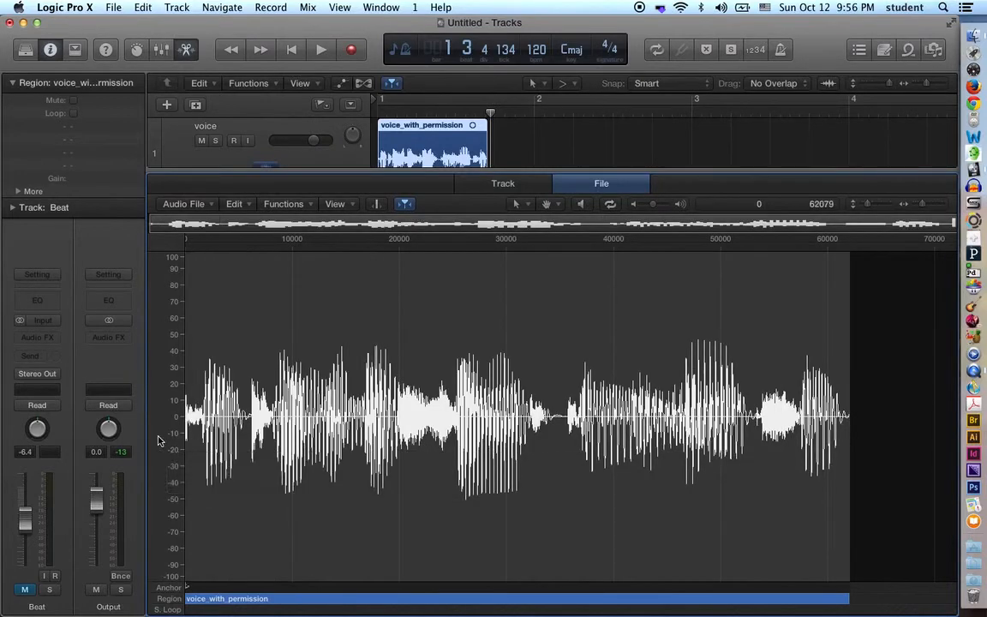
pyautogui.click(279, 203)
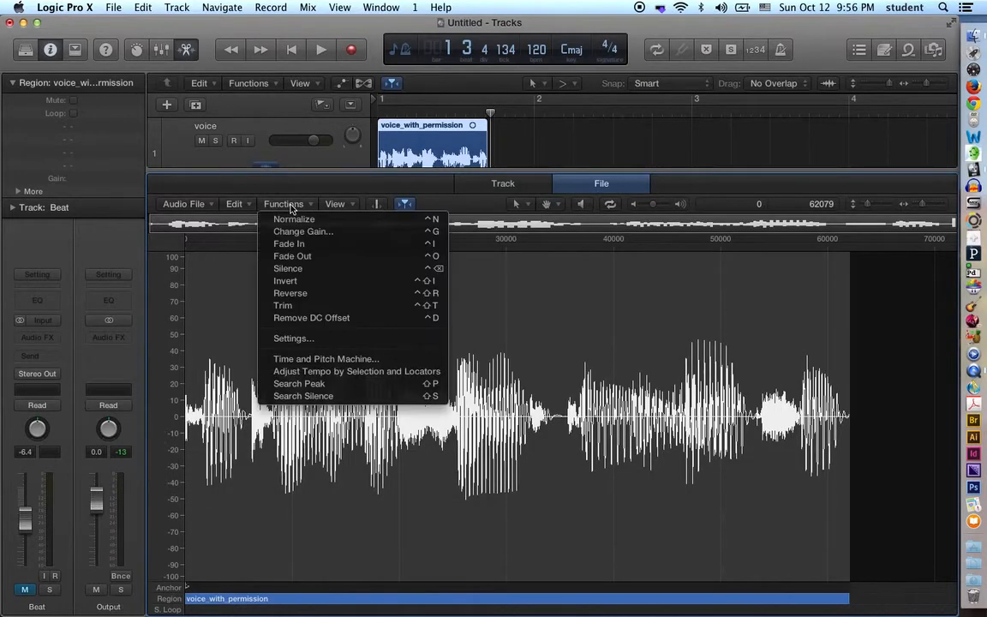
pyautogui.click(291, 293)
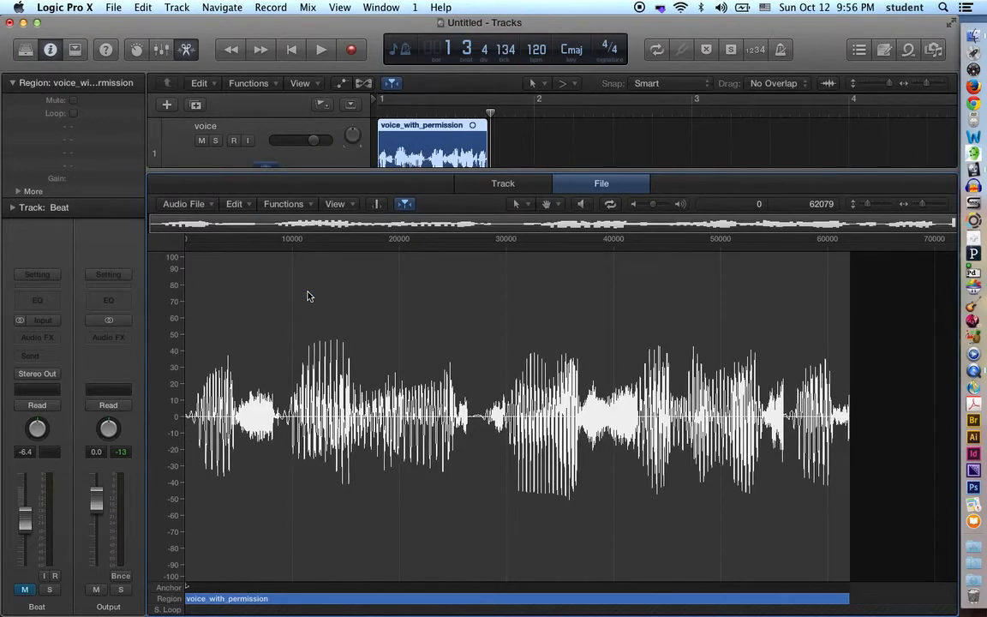
pyautogui.press('space')
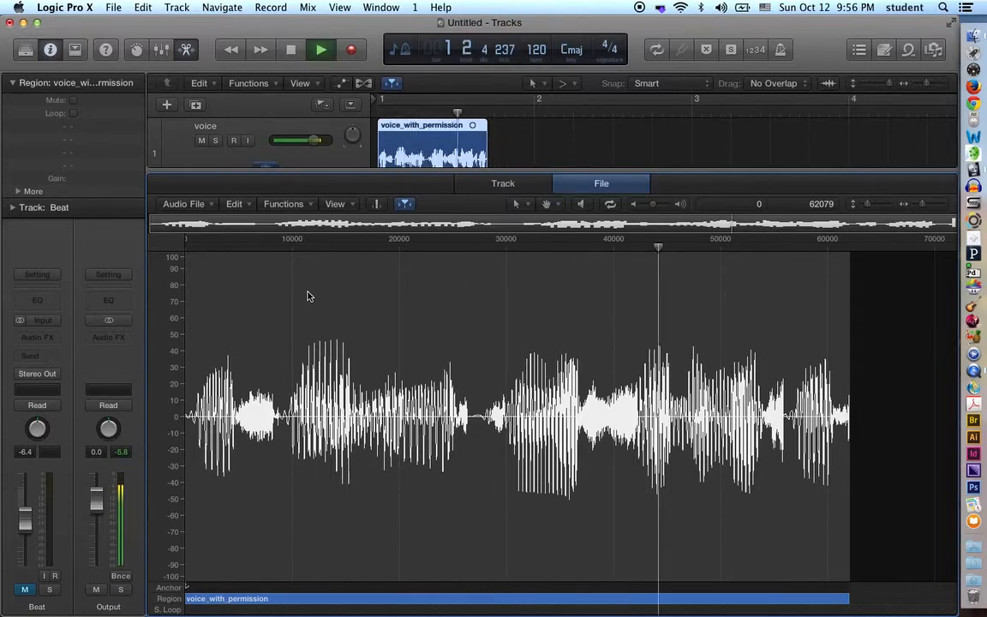
pyautogui.press('space')
# - Close the File editor, select the voice track and enlarge its height and the timeline's horizontal zoom
pyautogui.press('e')
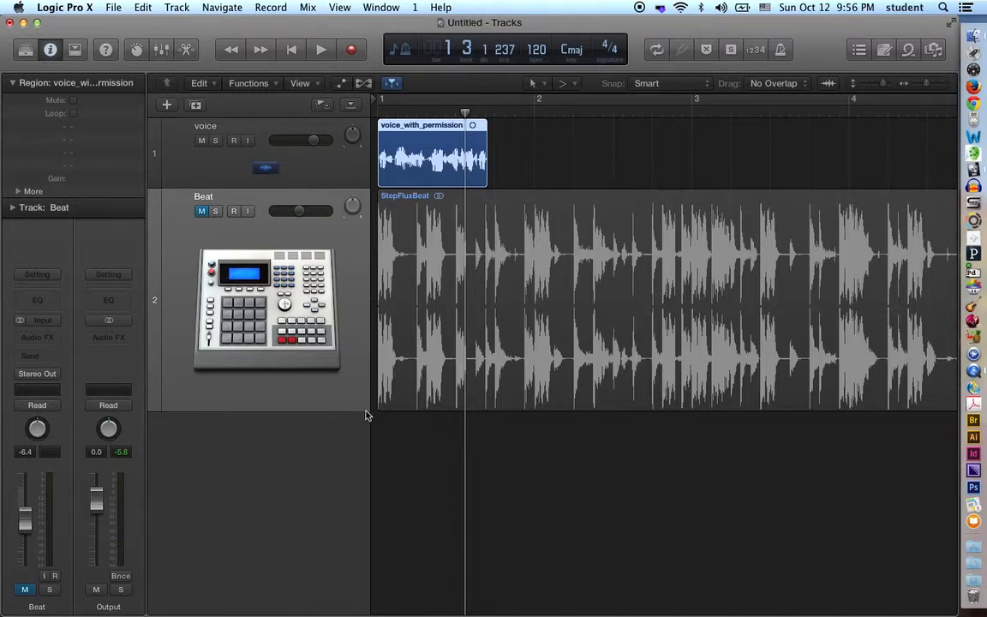
pyautogui.click(325, 174)
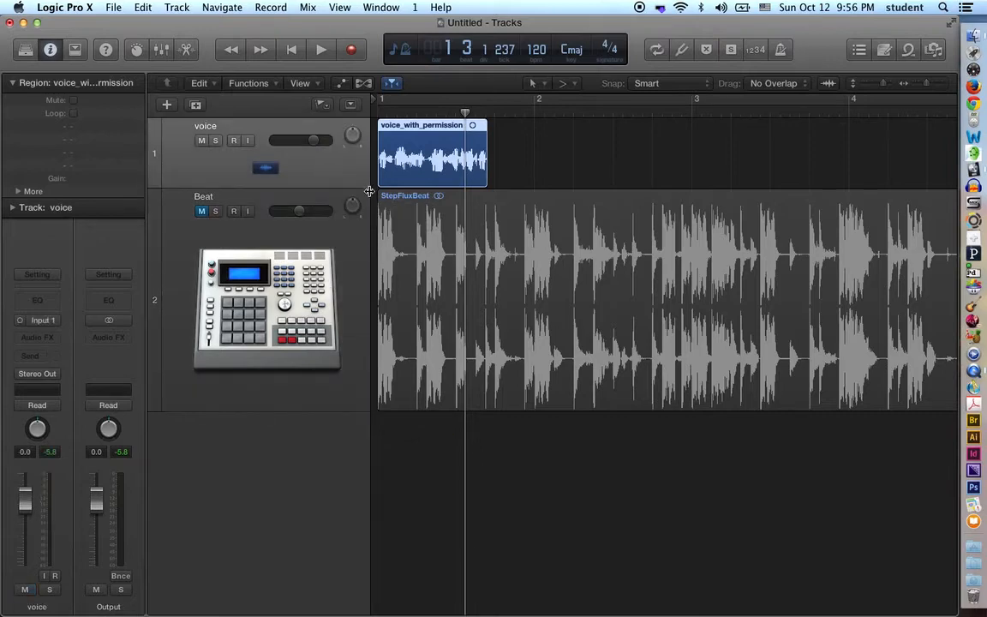
pyautogui.moveTo(376, 195); pyautogui.dragTo(321, 325)
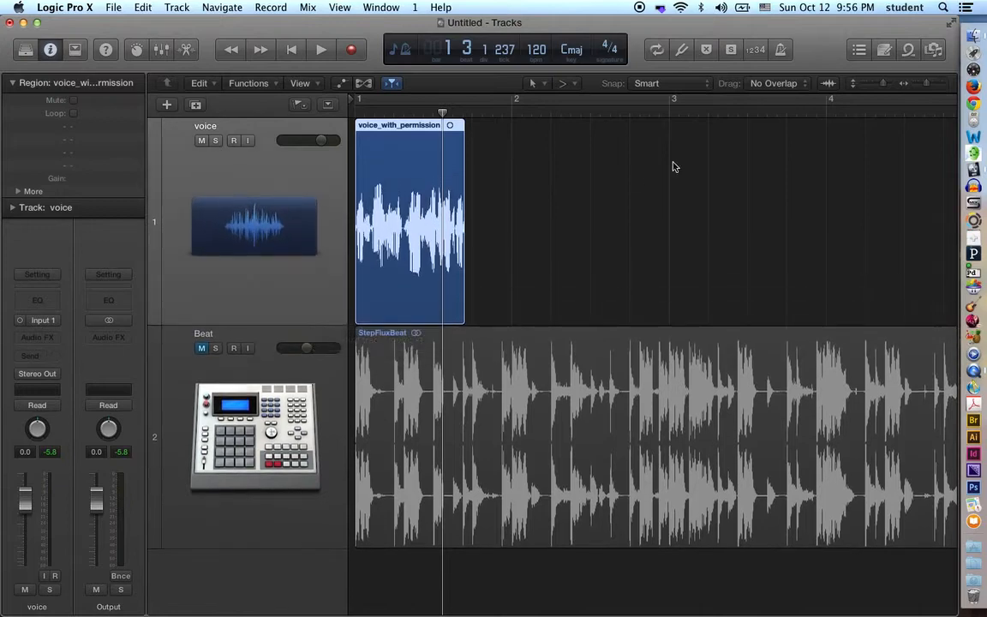
pyautogui.moveTo(925, 83); pyautogui.dragTo(930, 84)
pyautogui.hscroll(-5, 662, 281)
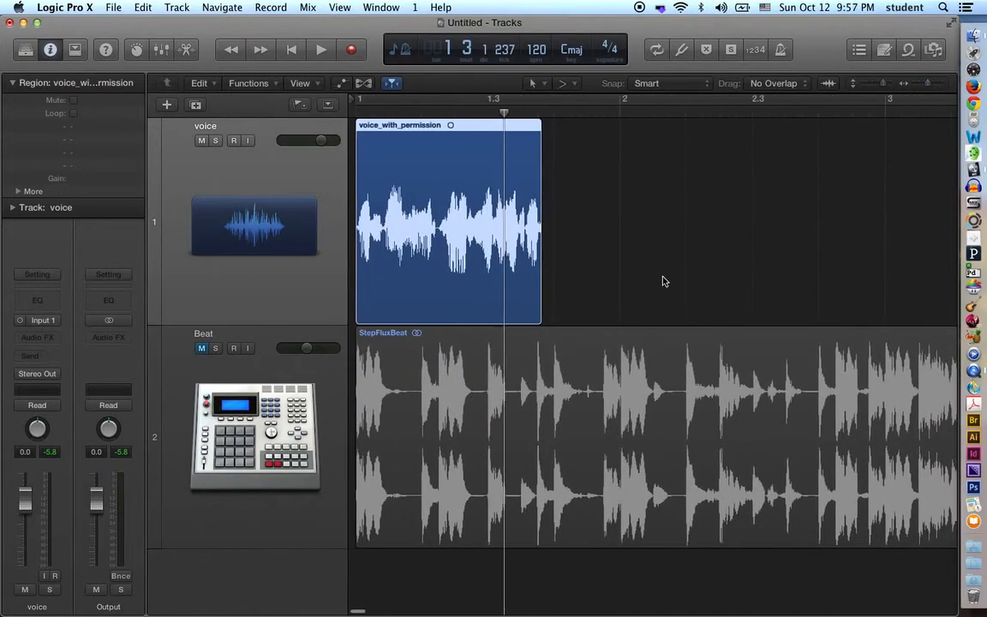
# - Move the playhead to the pause between phrases at about 1 2 1 161, and trim the voice region to the short section before it
pyautogui.moveTo(504, 114); pyautogui.dragTo(432, 113)
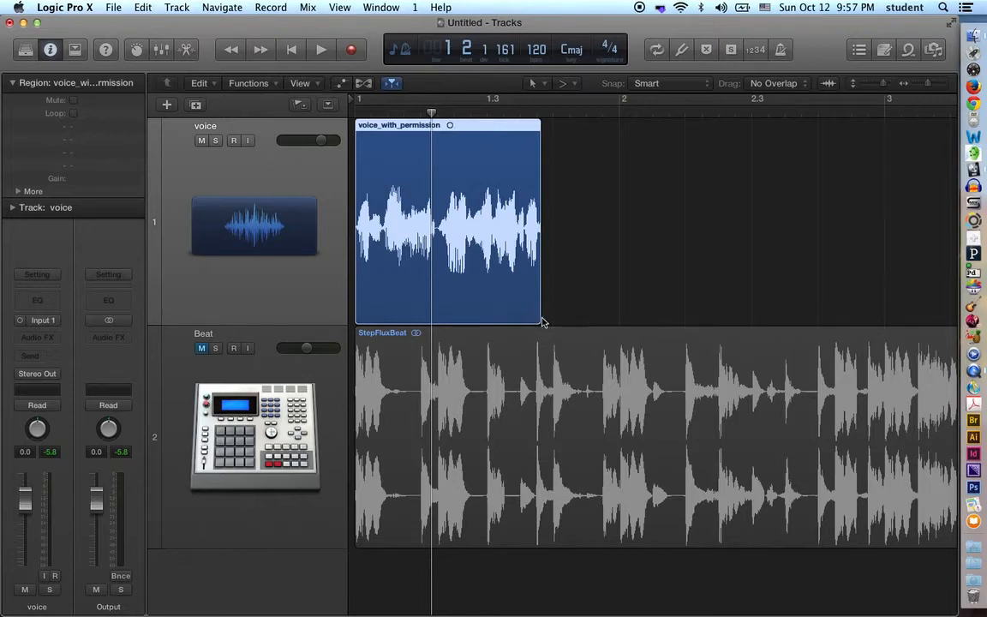
pyautogui.moveTo(538, 318); pyautogui.dragTo(440, 310)
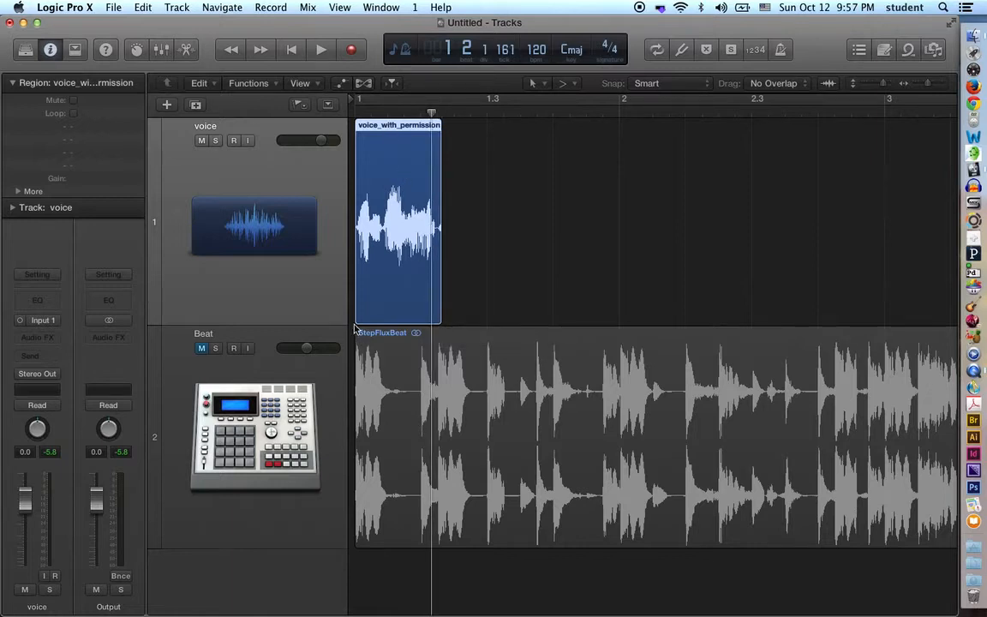
pyautogui.moveTo(354, 328); pyautogui.dragTo(386, 317)
# - Copy the trimmed voice region twice, placing the copies back to back after the original, and play them
pyautogui.click(396, 129)
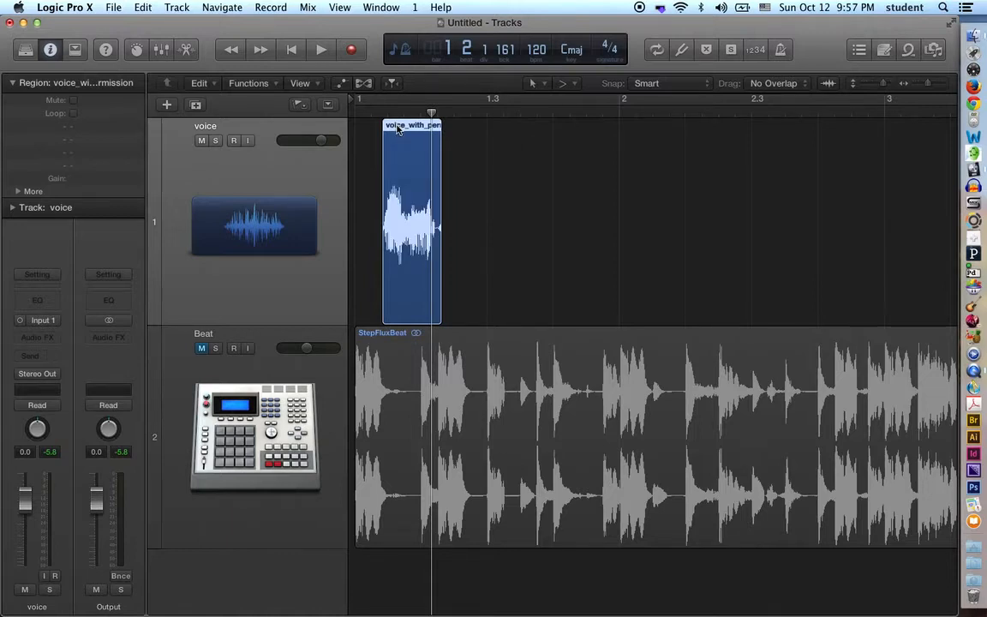
pyautogui.moveTo(396, 129); pyautogui.dragTo(515, 131)
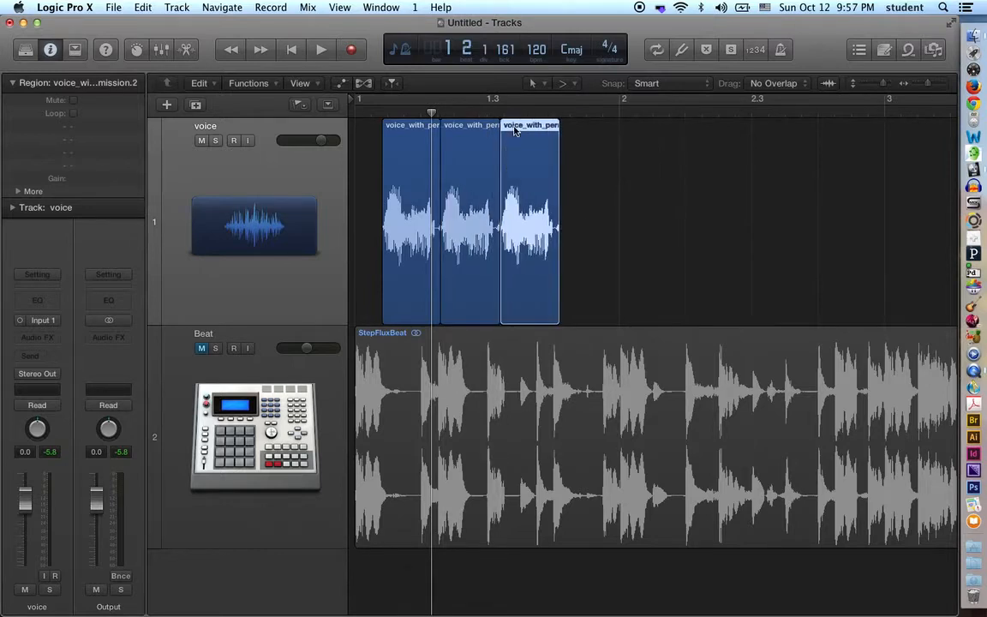
pyautogui.press('space')
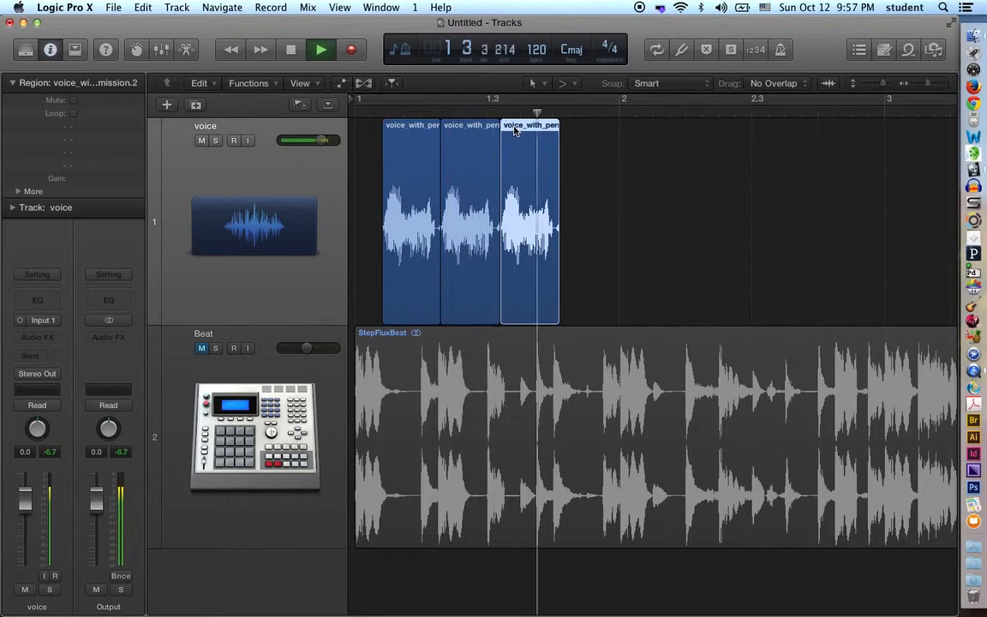
pyautogui.press('space')
# - Delete the third voice region and open the second one in the File editor
pyautogui.press('Delete')
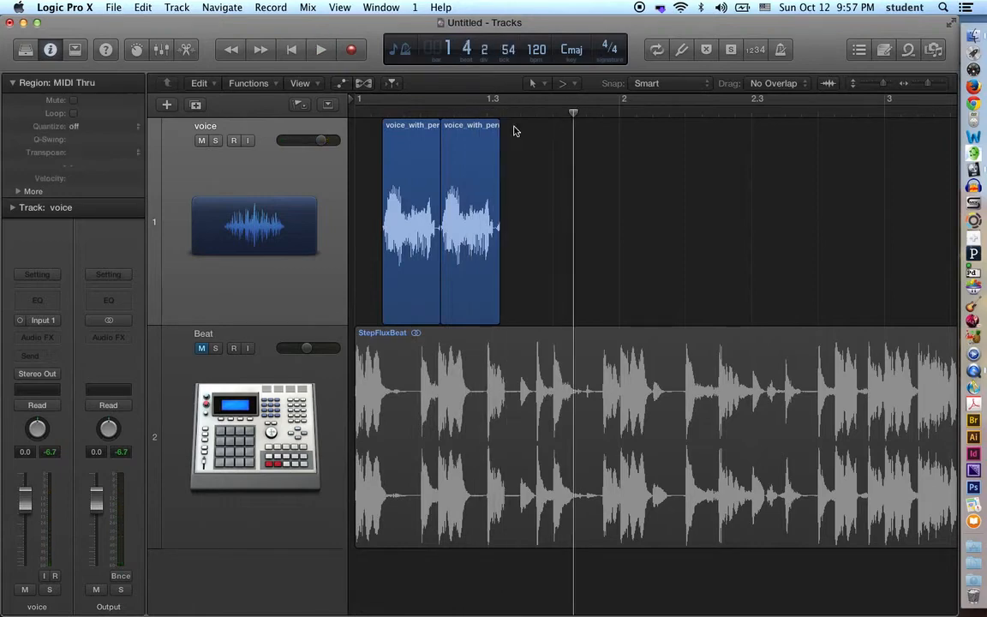
pyautogui.doubleClick(485, 126)
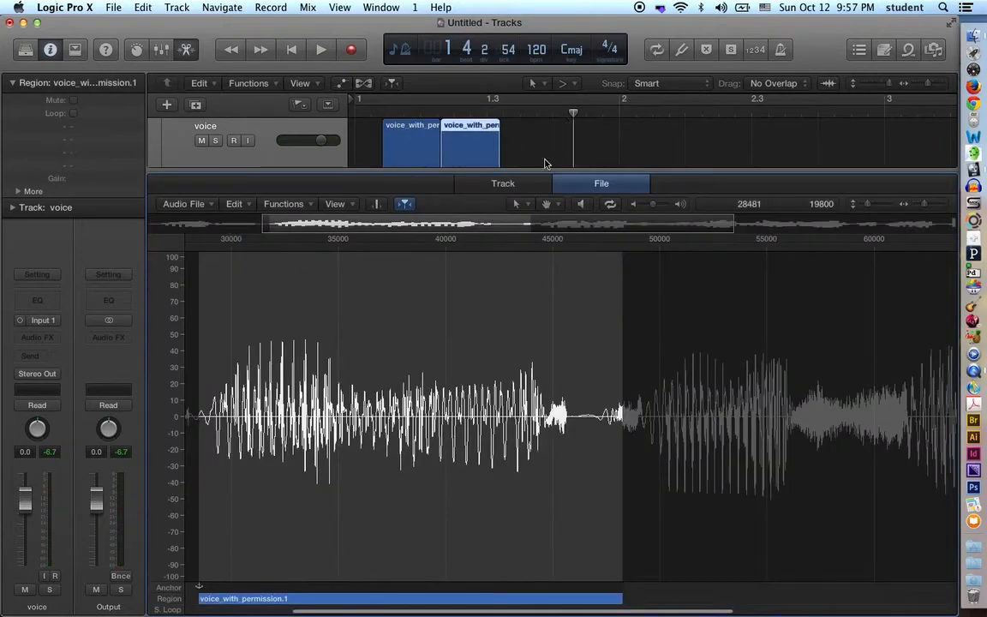
# - Close the File editor, move the second voice region away from the first, extend both its ends, and shorten its end again
pyautogui.press('e')
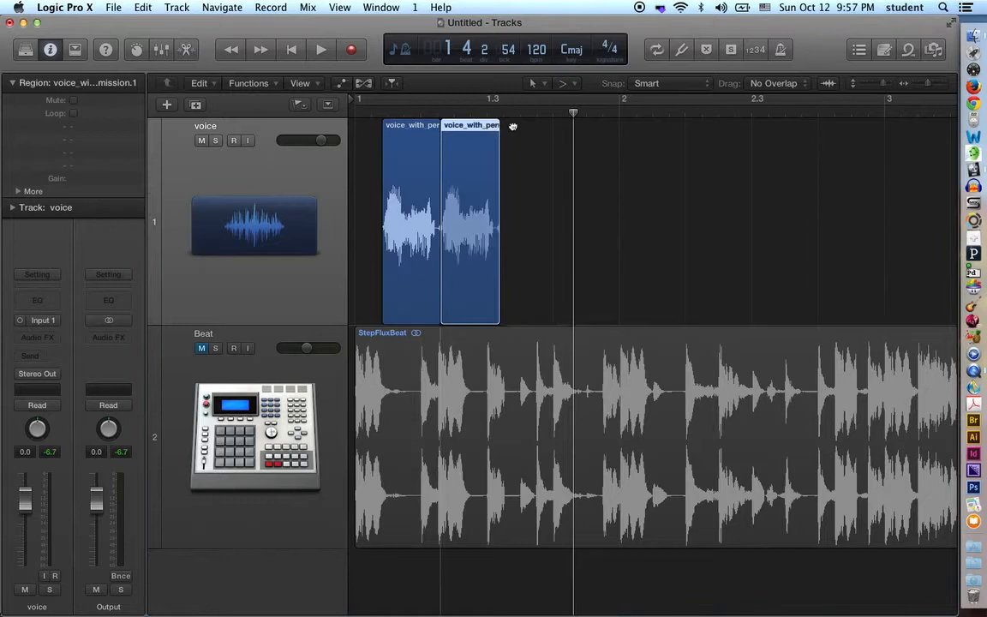
pyautogui.moveTo(492, 126); pyautogui.dragTo(556, 127)
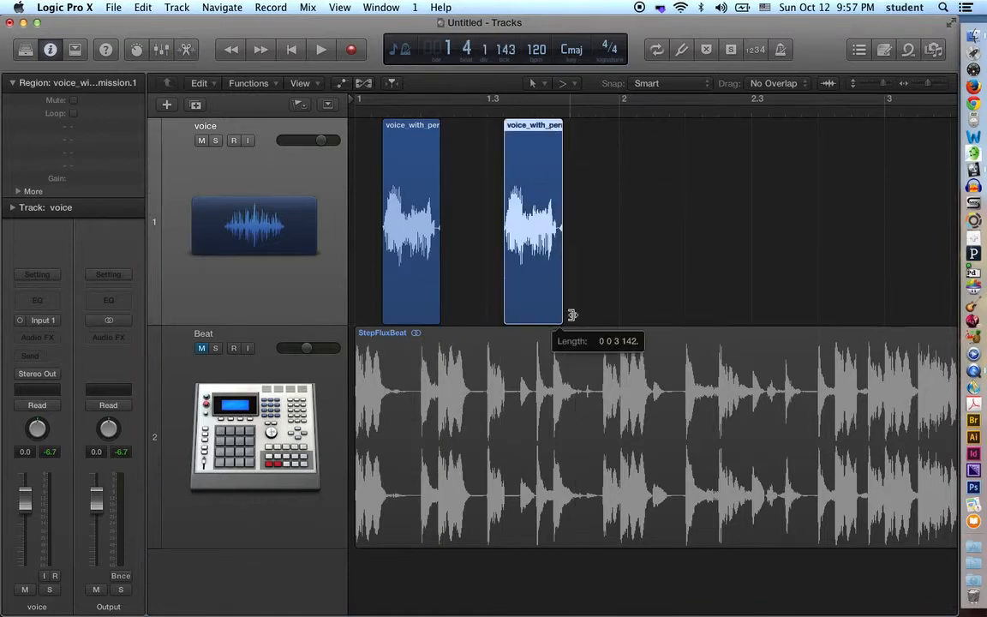
pyautogui.moveTo(572, 315); pyautogui.dragTo(746, 315)
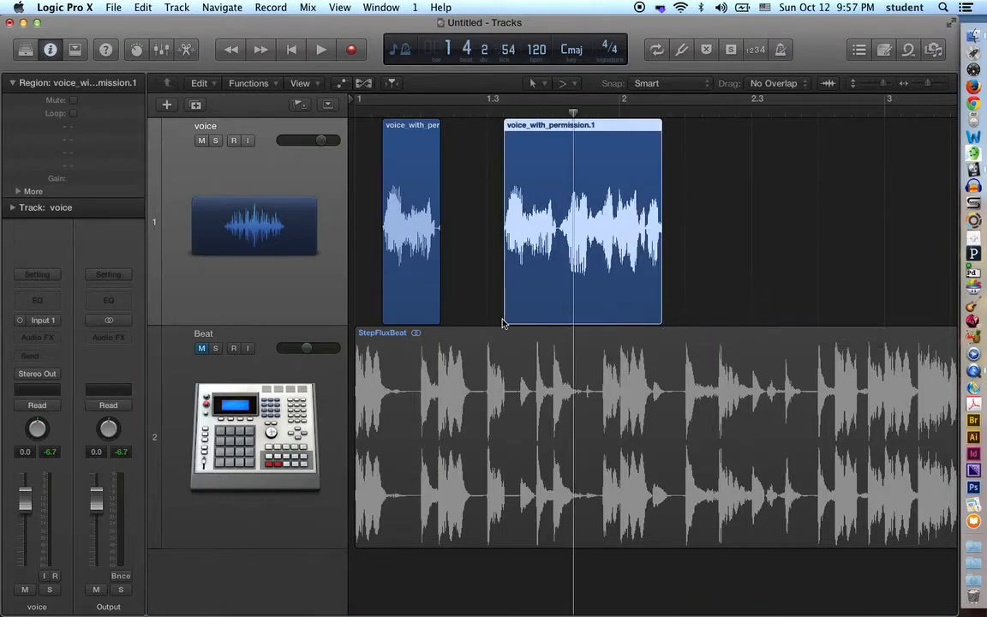
pyautogui.moveTo(503, 318); pyautogui.dragTo(448, 314)
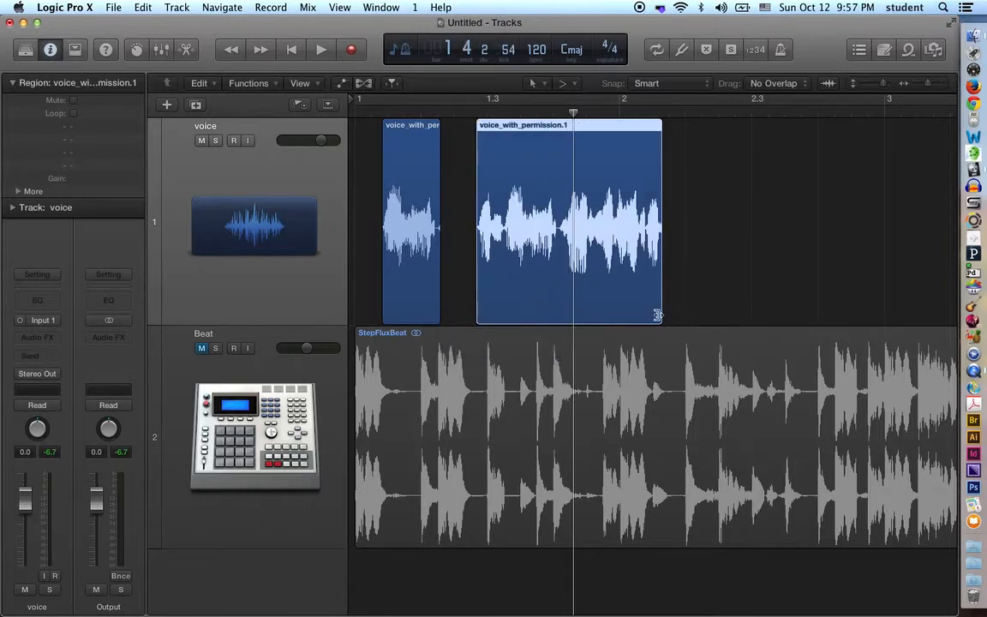
pyautogui.moveTo(659, 316); pyautogui.dragTo(556, 323)
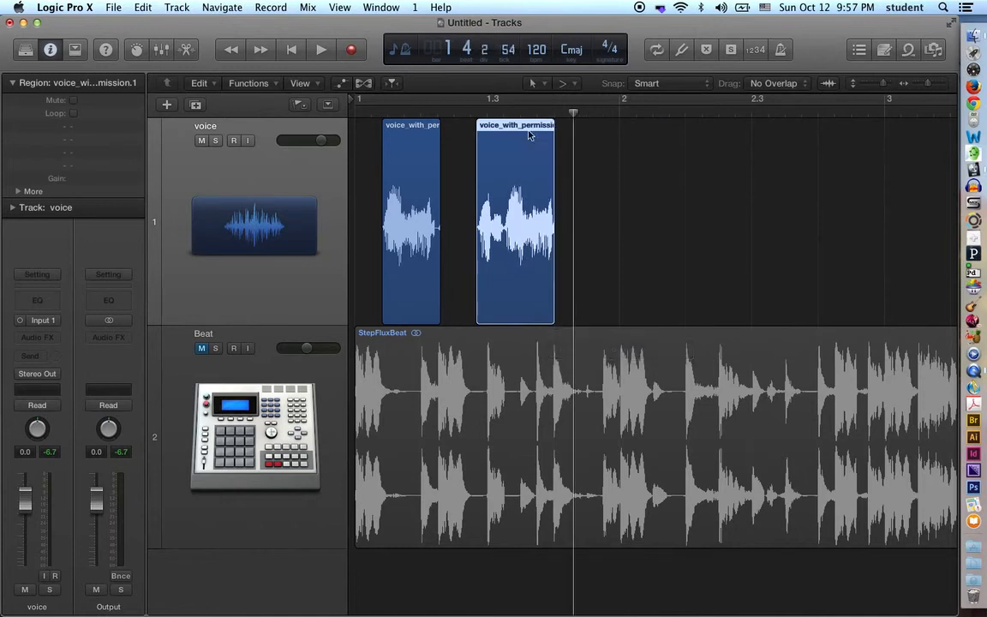
# - Shift the second voice region slightly along the timeline, trim off its opening word, and delete the region
pyautogui.moveTo(509, 126); pyautogui.dragTo(527, 126)
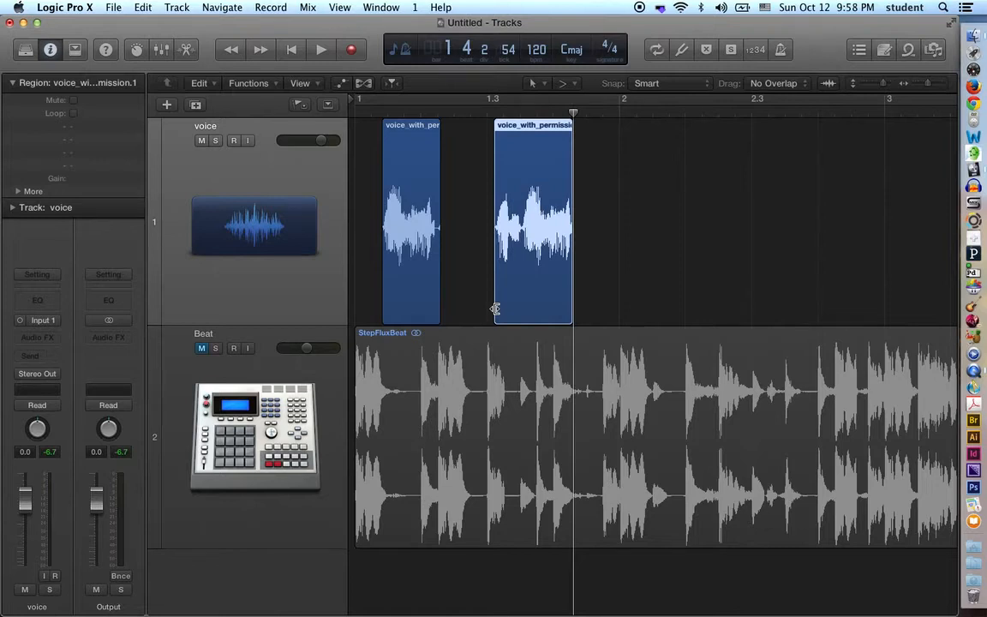
pyautogui.moveTo(495, 308); pyautogui.dragTo(522, 311)
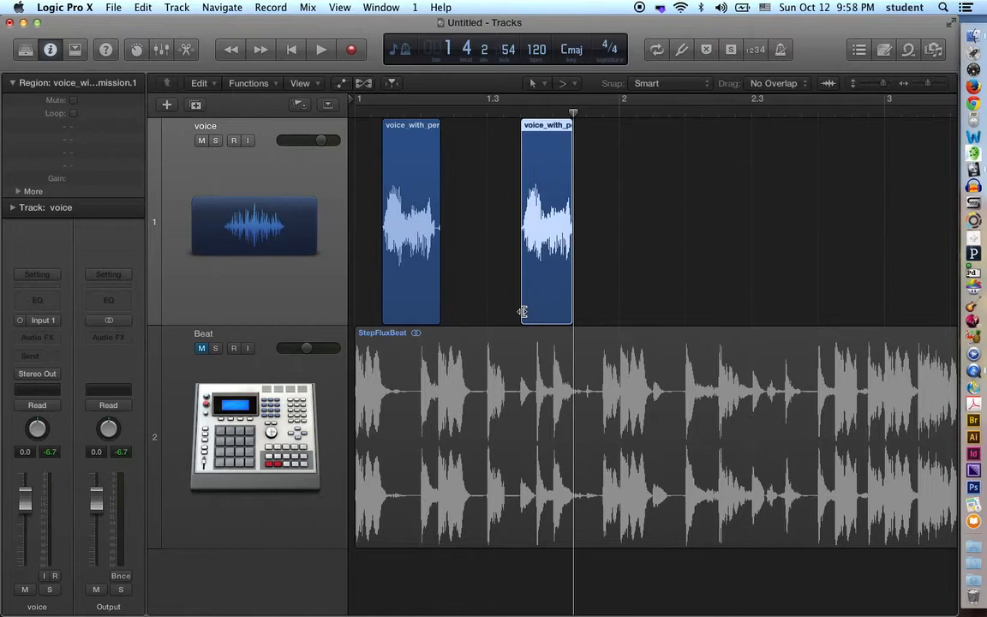
pyautogui.press('Delete')
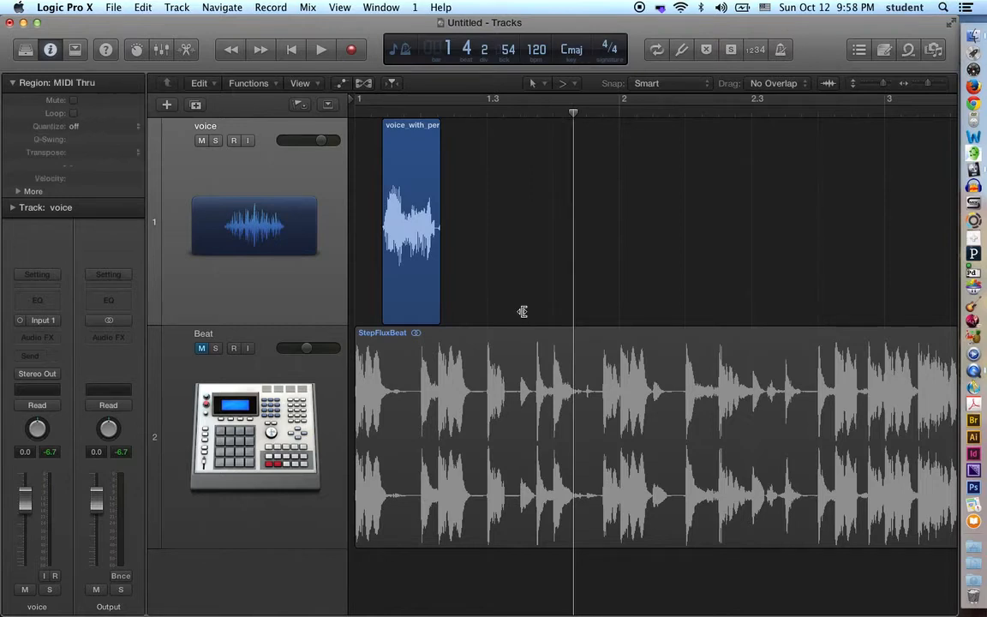
# - Extend the remaining voice region at both ends, with its start at bar 1 and the second phrase included
pyautogui.click(438, 316)
pyautogui.moveTo(437, 317); pyautogui.dragTo(522, 315)
pyautogui.moveTo(381, 313); pyautogui.dragTo(356, 314)
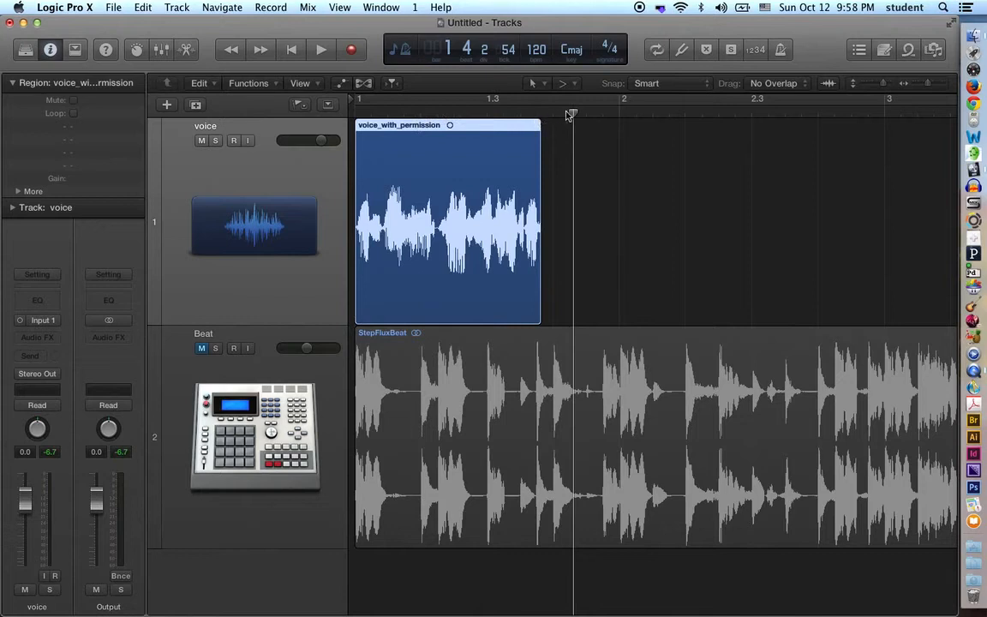
# - Place the playhead at 1 2 2 1, in the pause between phrases, and split the voice region there
pyautogui.moveTo(571, 115); pyautogui.dragTo(437, 125)
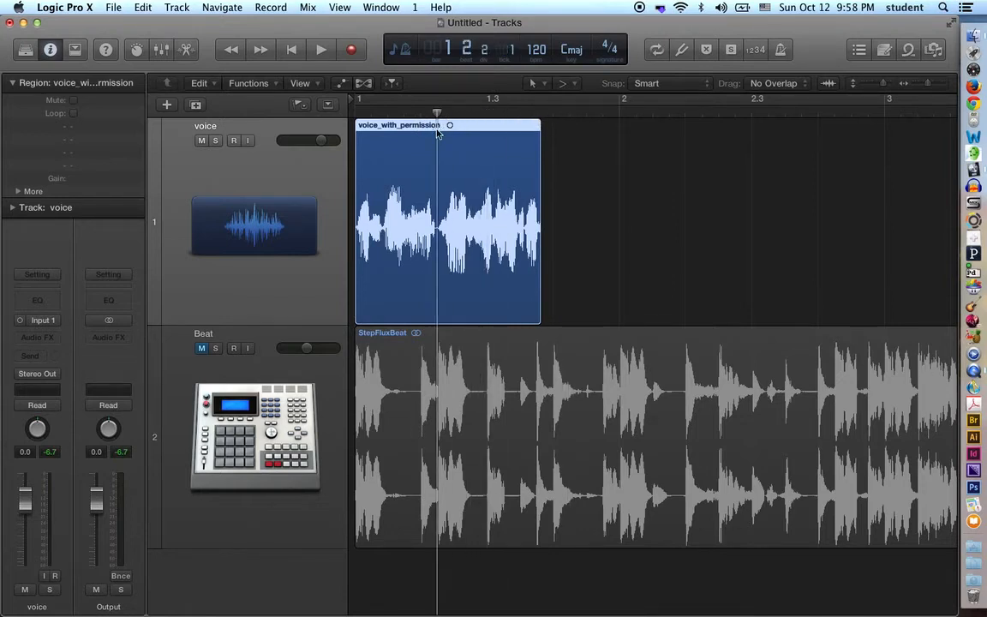
pyautogui.click(142, 8)
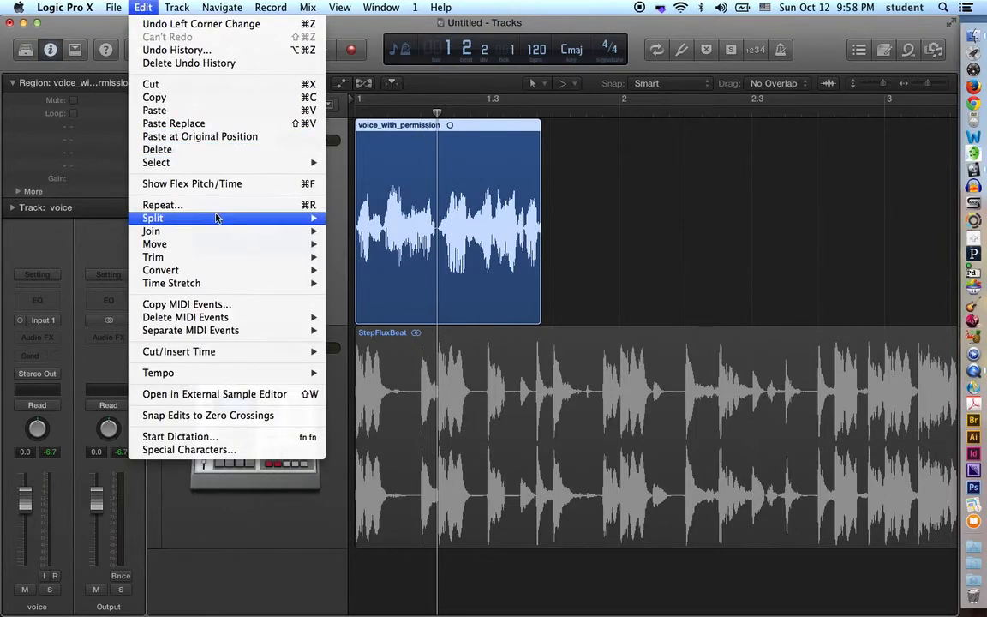
pyautogui.moveTo(204, 217)
pyautogui.click(373, 219)
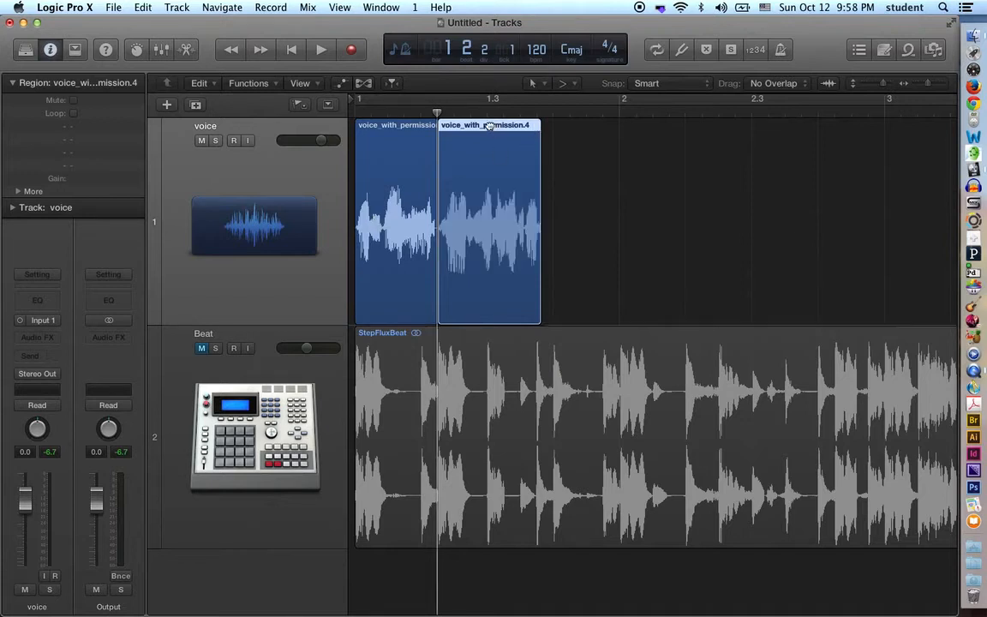
# - Move the split-off second voice region away from the first, and return it directly against the first region's end
pyautogui.moveTo(491, 129); pyautogui.dragTo(611, 145)
pyautogui.press('Left')
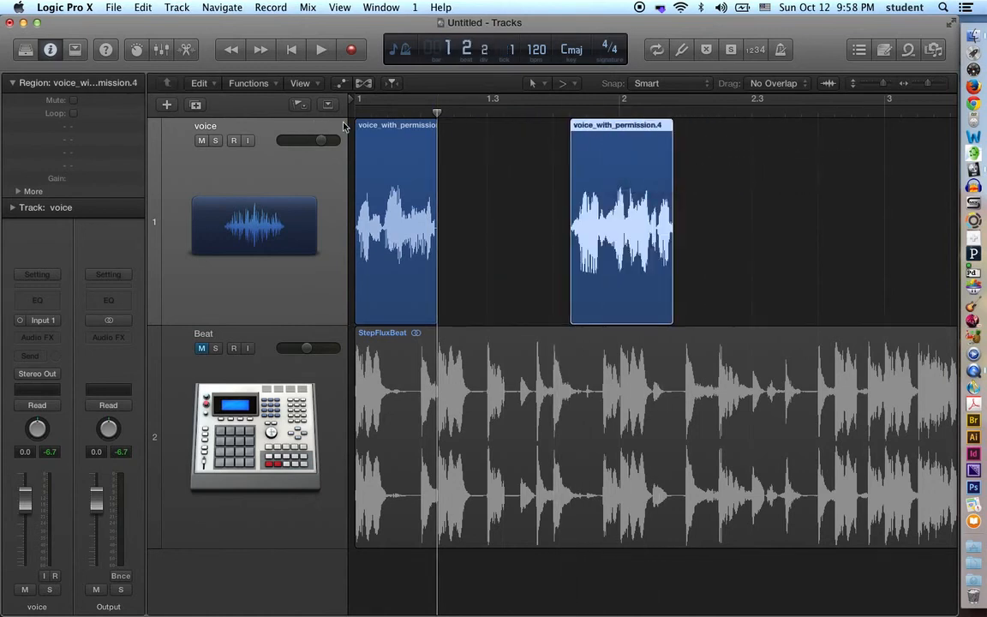
pyautogui.click(370, 126)
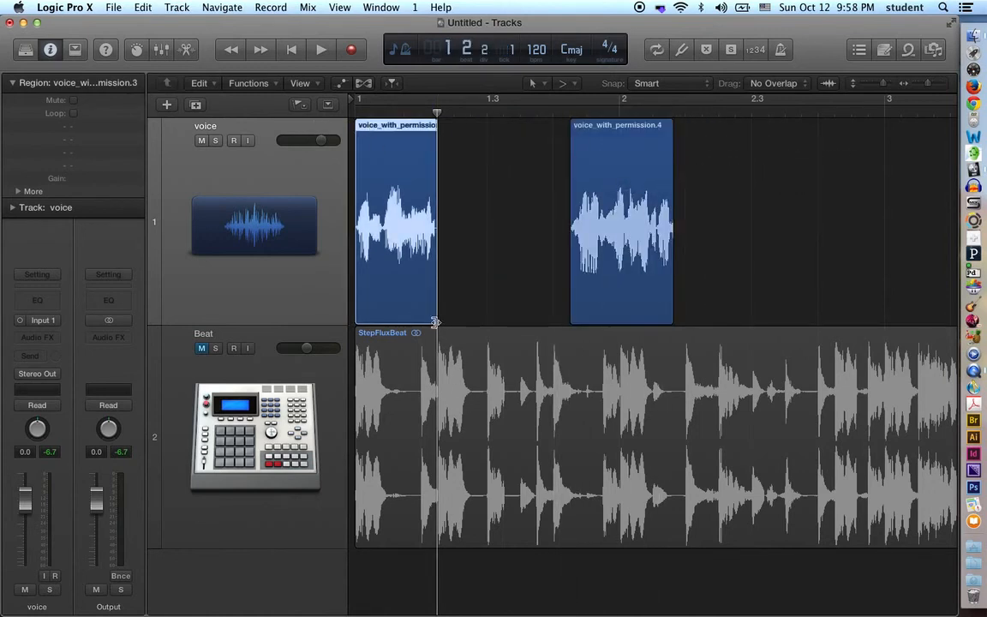
pyautogui.moveTo(435, 318)
pyautogui.mouseDown()
pyautogui.moveTo(497, 317)
pyautogui.moveTo(436, 307)
pyautogui.mouseUp()
pyautogui.moveTo(598, 141); pyautogui.dragTo(472, 144)
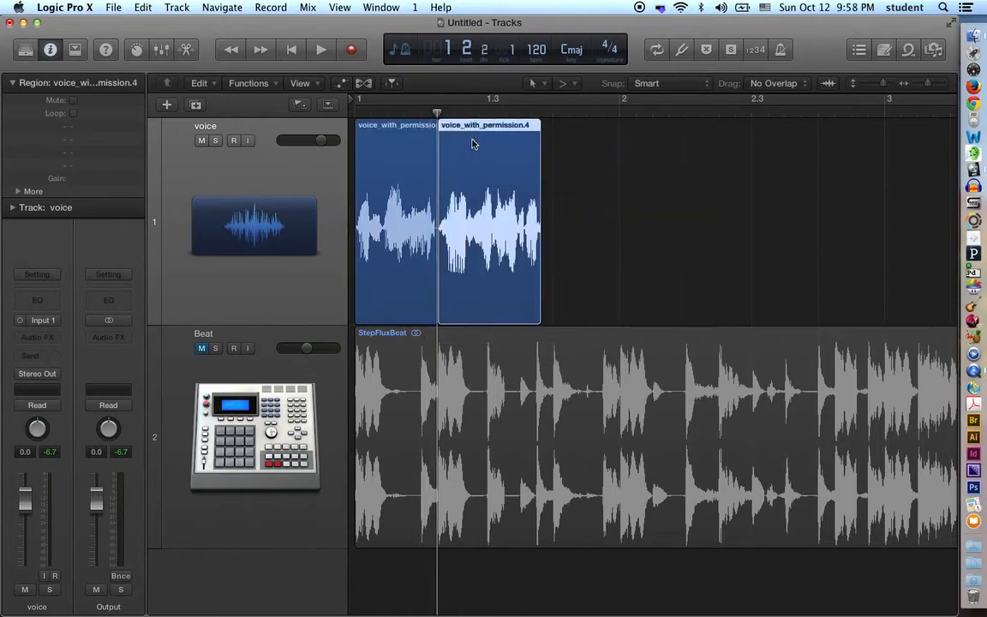
# - Select both adjacent voice regions and join them into a single region
pyautogui.keyDown('shift'); pyautogui.click(426, 129); pyautogui.keyUp('shift')
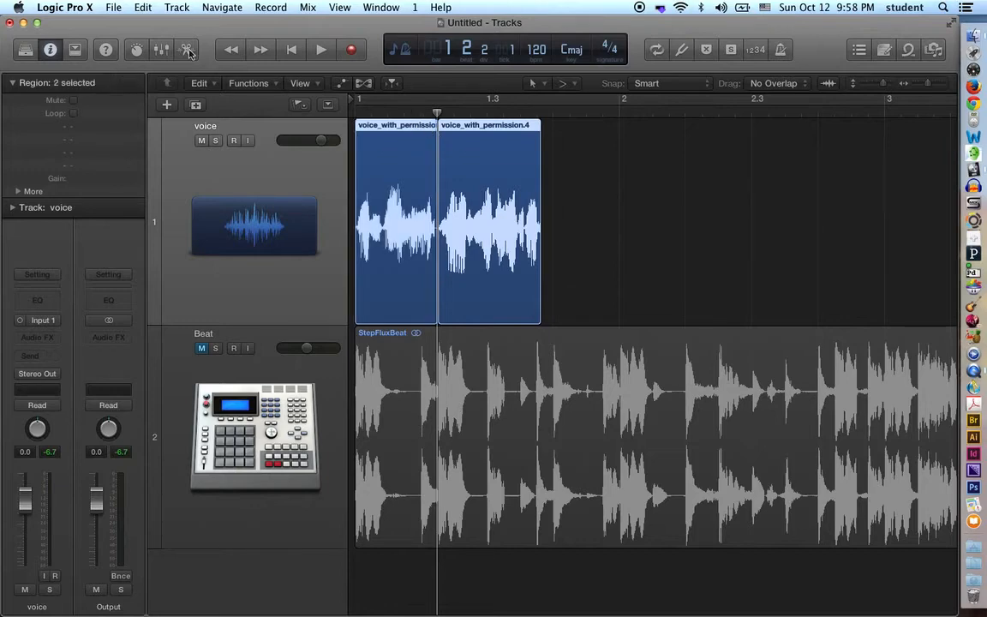
pyautogui.click(142, 7)
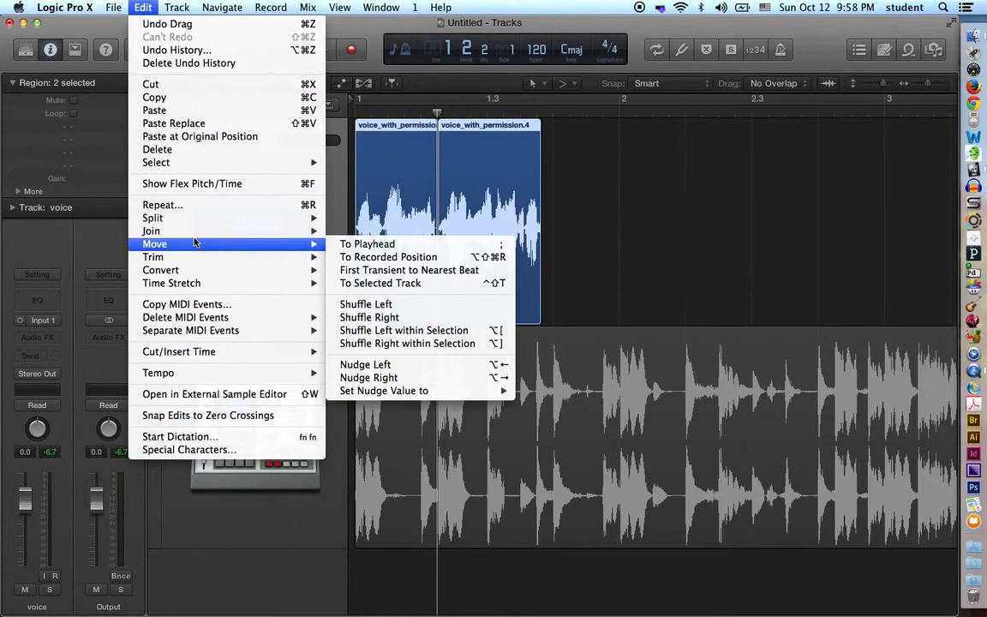
pyautogui.moveTo(194, 229)
pyautogui.click(342, 231)
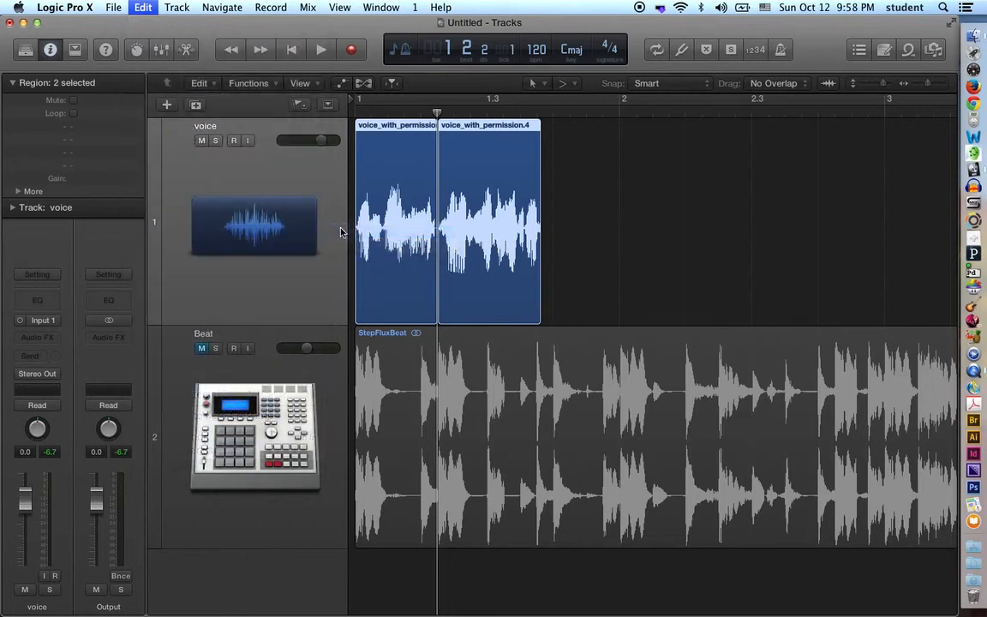
# - Select the joined voice region and move the playhead past its end to 2 1 3 1
pyautogui.moveTo(438, 112); pyautogui.dragTo(577, 112)
pyautogui.click(463, 127)
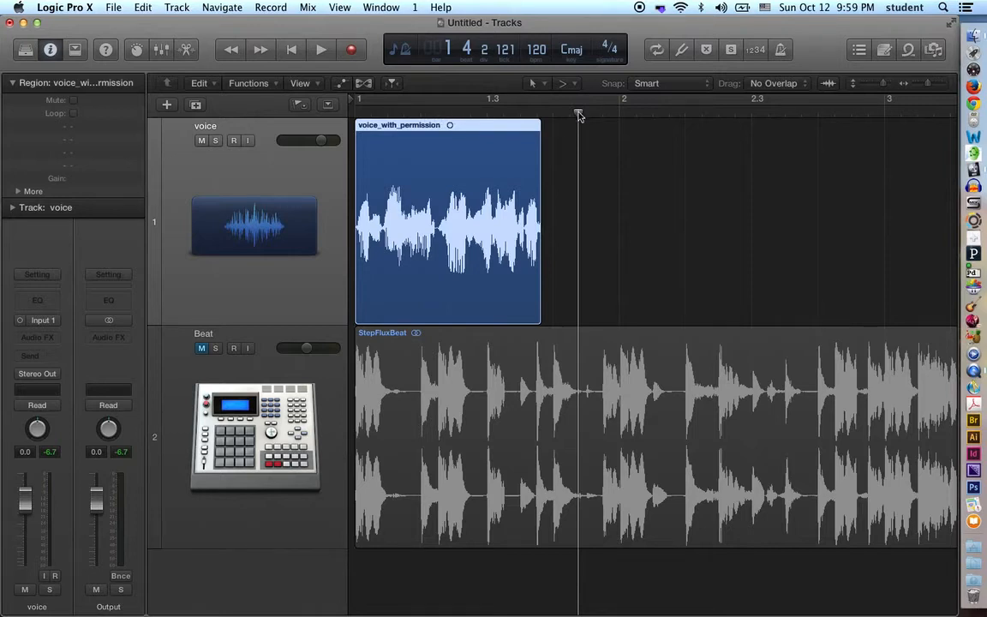
pyautogui.moveTo(524, 110); pyautogui.dragTo(653, 116)
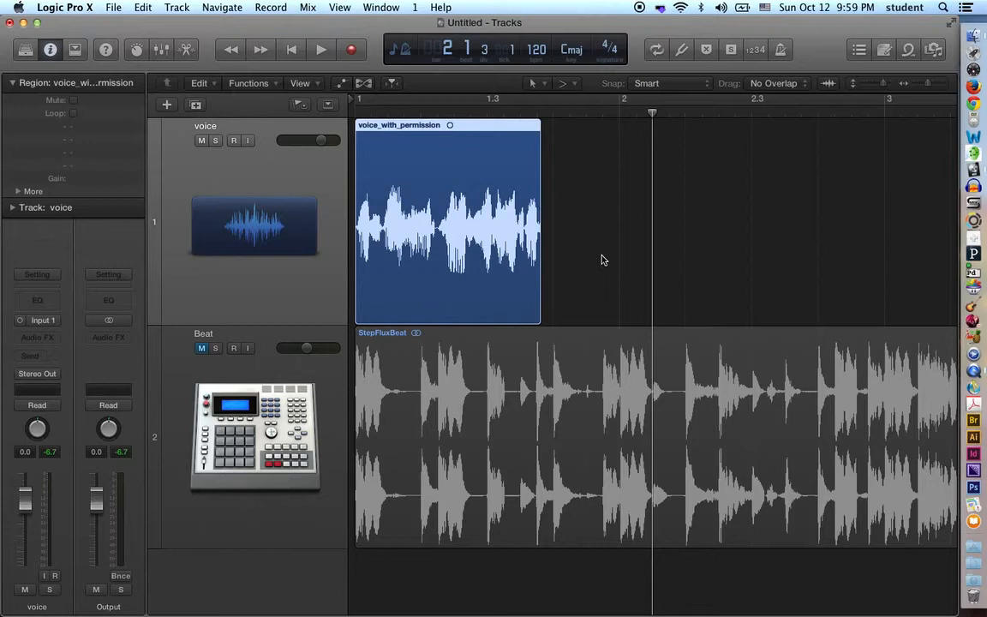
# - With the Fade tool, add a fade-out at the voice region's end, lengthen it, and bend it into a convex curve
pyautogui.click(567, 88)
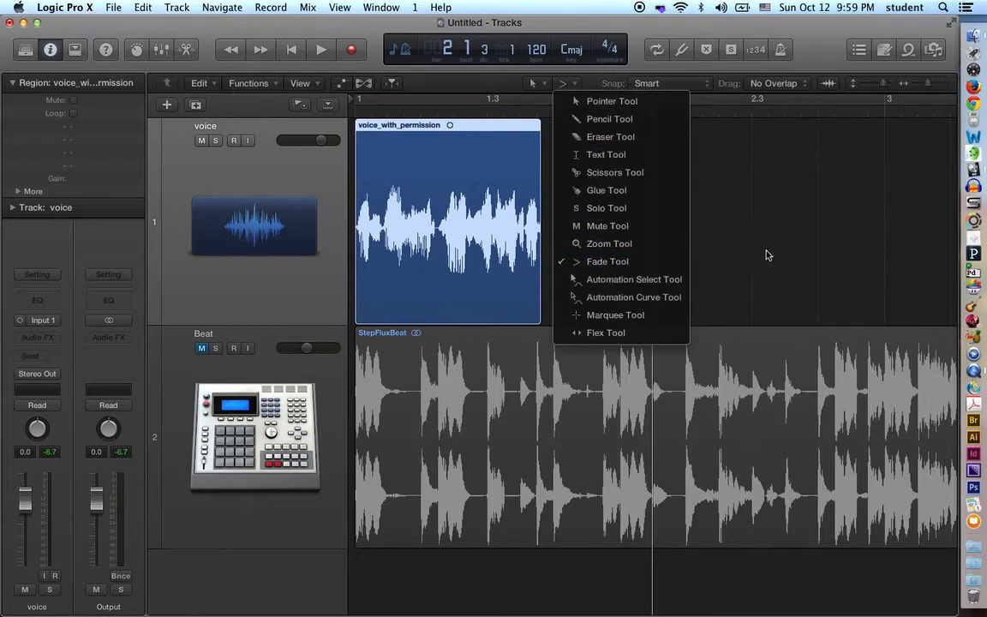
pyautogui.click(564, 83)
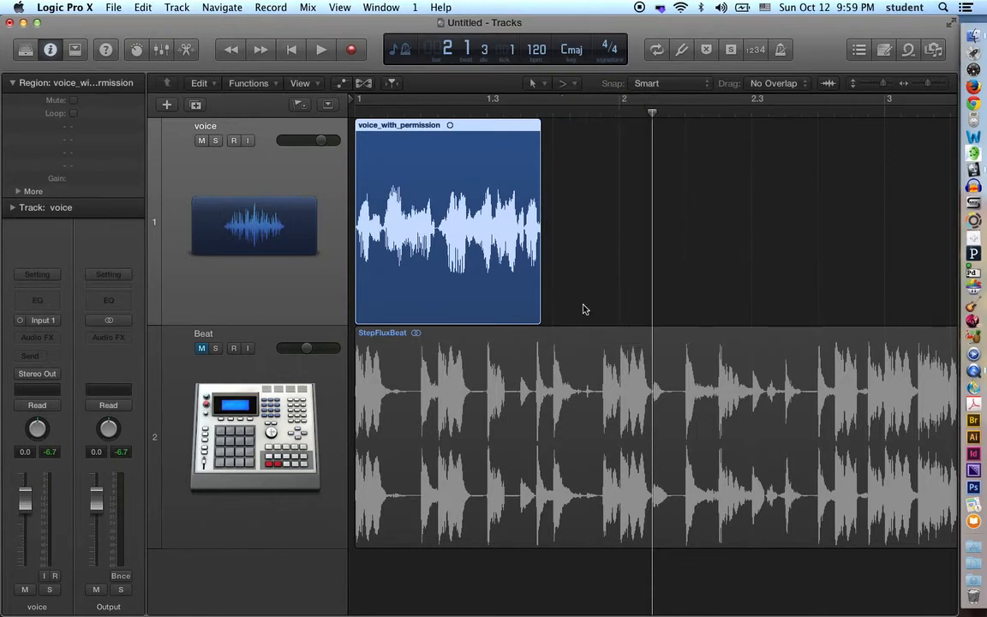
pyautogui.moveTo(561, 301); pyautogui.dragTo(508, 282)
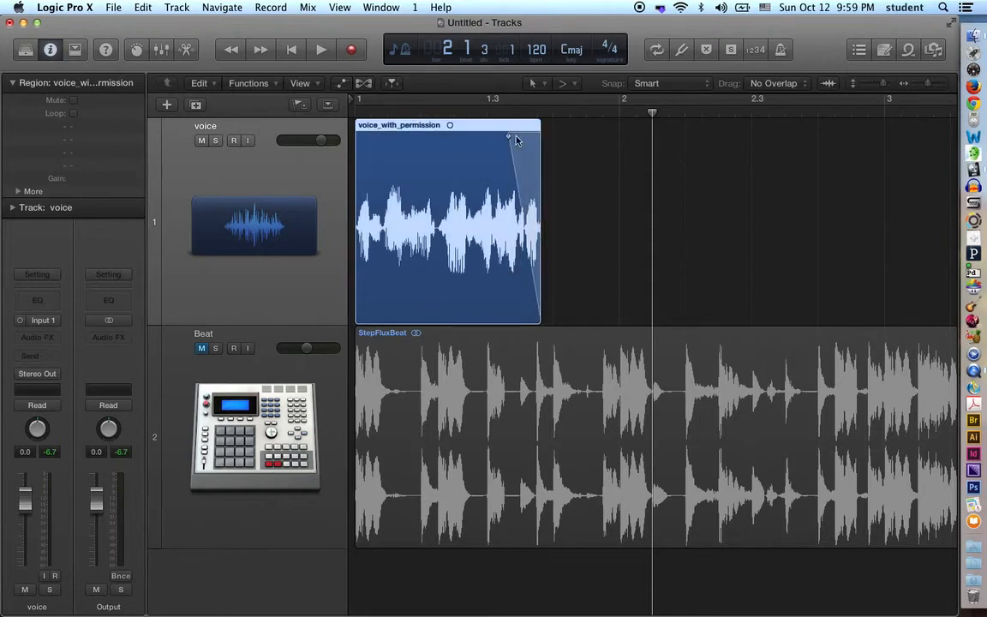
pyautogui.moveTo(508, 137)
pyautogui.mouseDown()
pyautogui.moveTo(420, 139)
pyautogui.moveTo(489, 143)
pyautogui.mouseUp()
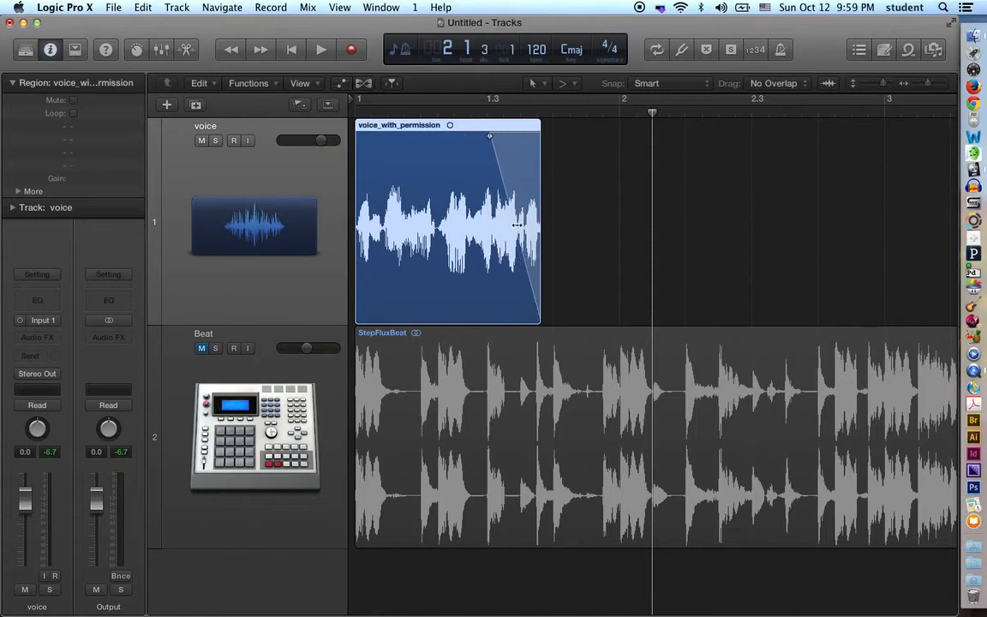
pyautogui.moveTo(523, 226); pyautogui.dragTo(501, 151)
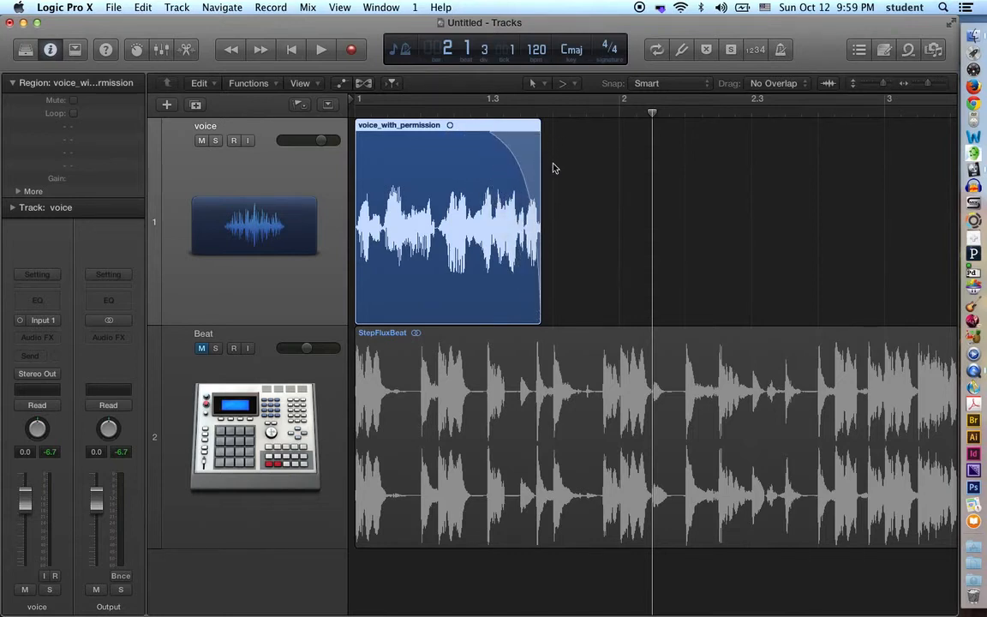
# - Add a curved fade-in at the start of the voice region and shorten it
pyautogui.moveTo(352, 282); pyautogui.dragTo(396, 283)
pyautogui.click(391, 139)
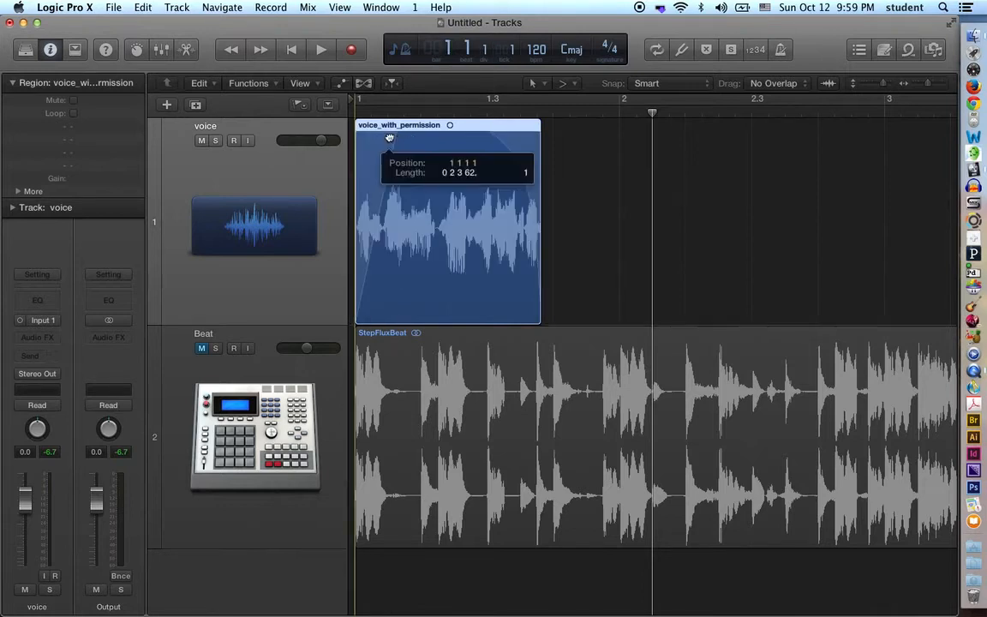
pyautogui.moveTo(390, 138); pyautogui.dragTo(371, 137)
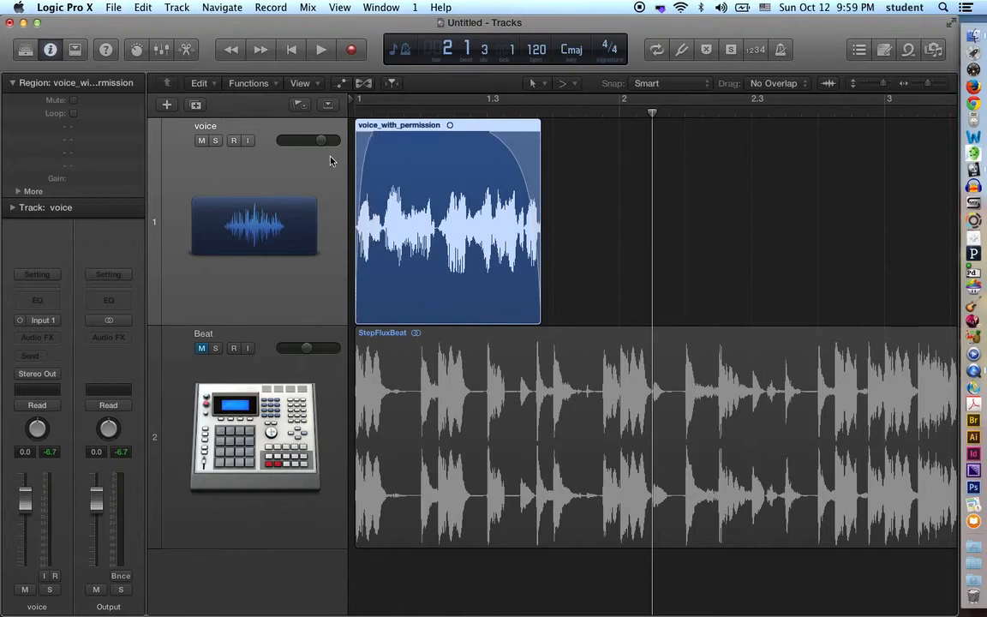
# - Play the voice region from the beginning to hear both fades, and stop playback after it ends
pyautogui.press('Return')
pyautogui.press('space')
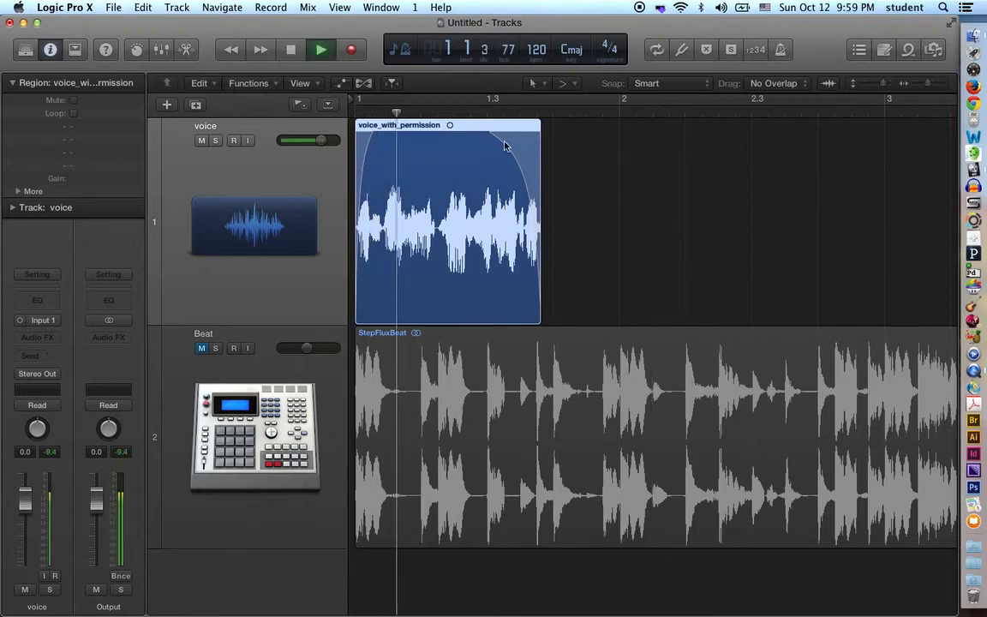
pyautogui.press('space')
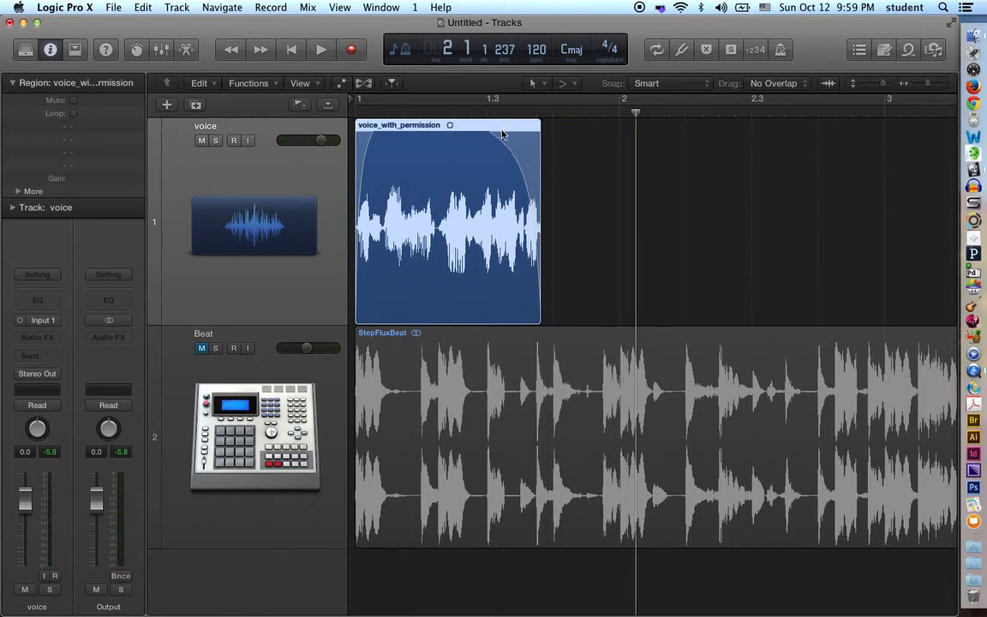
# - Show track automation and check the voice track's parameter choices, keeping Volume as the displayed parameter
pyautogui.click(341, 83)
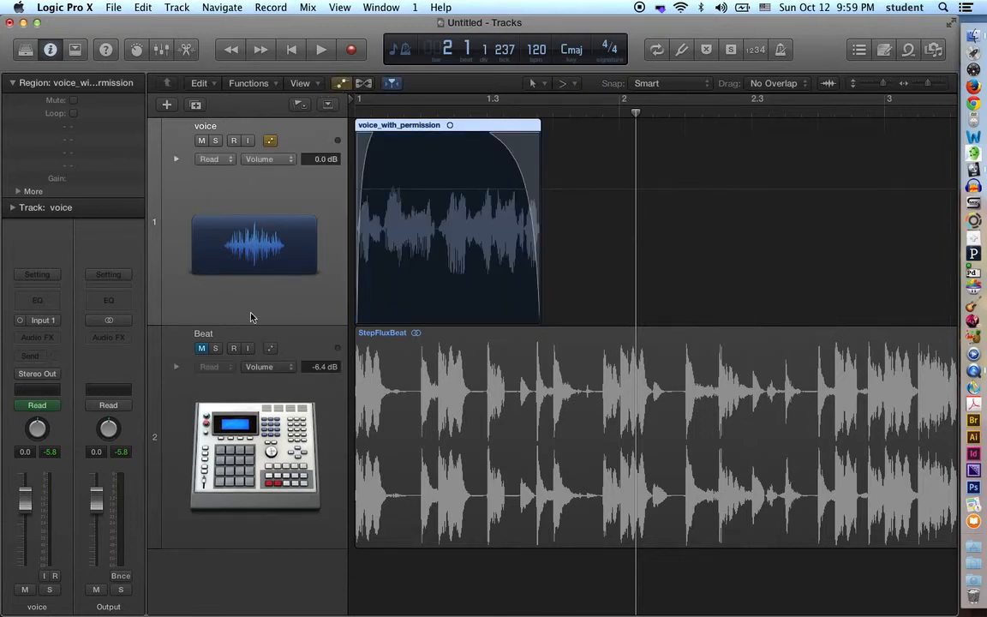
pyautogui.click(268, 158)
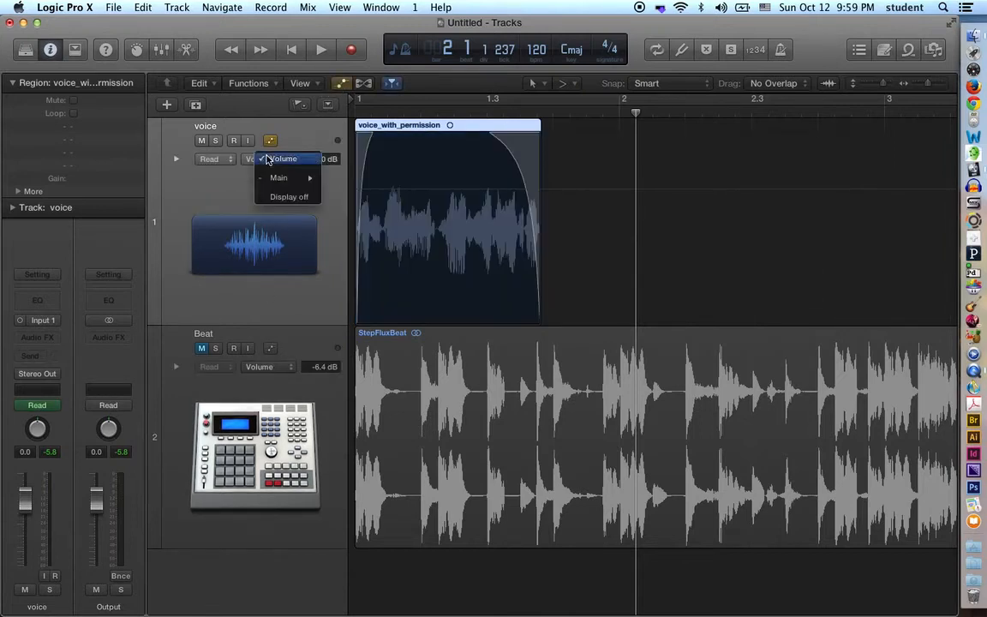
pyautogui.click(230, 184)
# - Add volume automation points at 0.0 dB on the voice track, lower the region-end point to silence, and return it to 0.0 dB
pyautogui.click(403, 188)
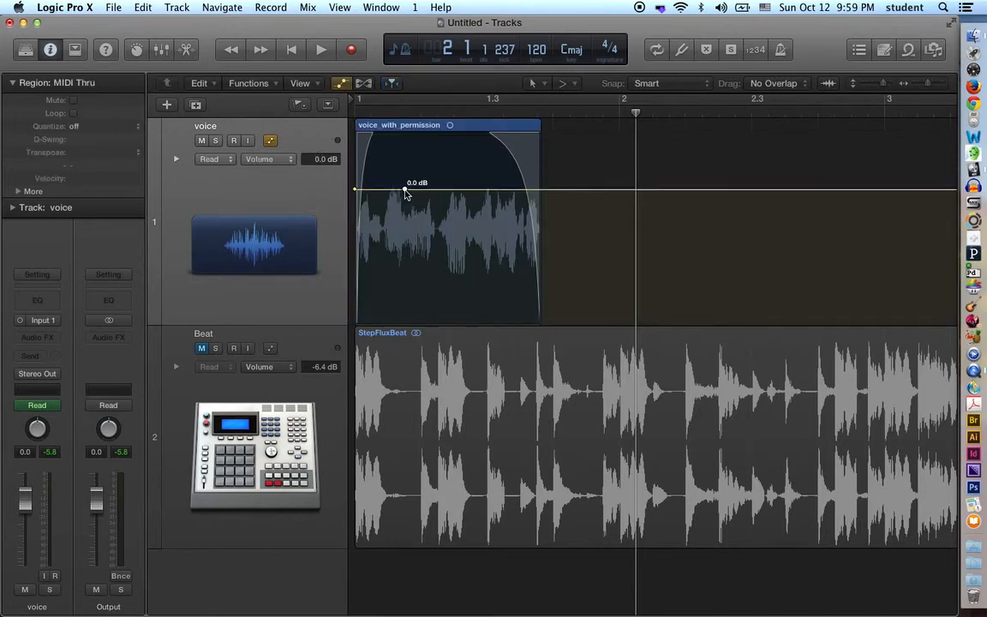
pyautogui.click(526, 188)
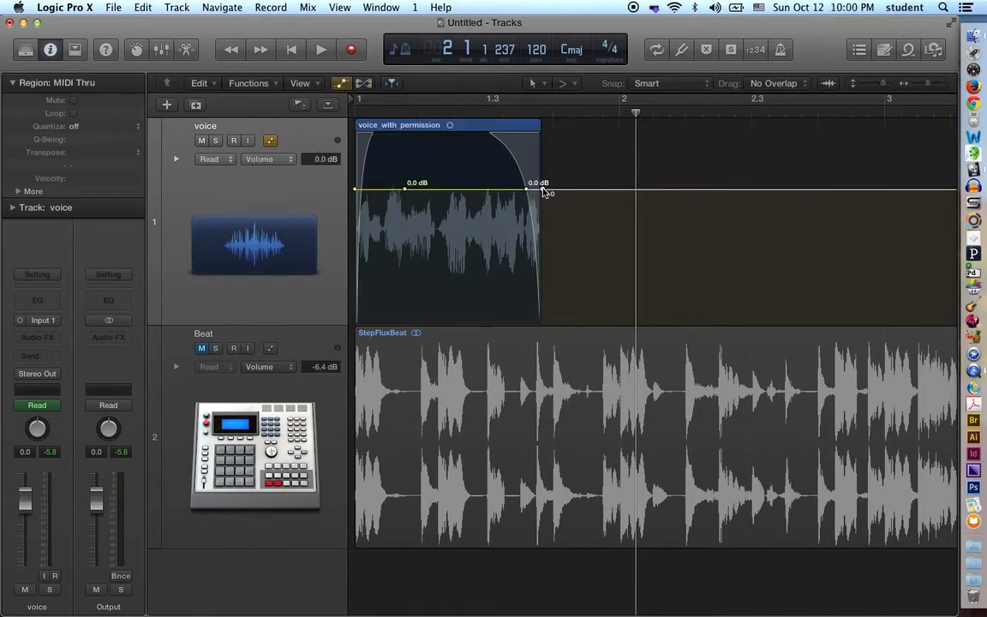
pyautogui.moveTo(542, 190); pyautogui.dragTo(543, 322)
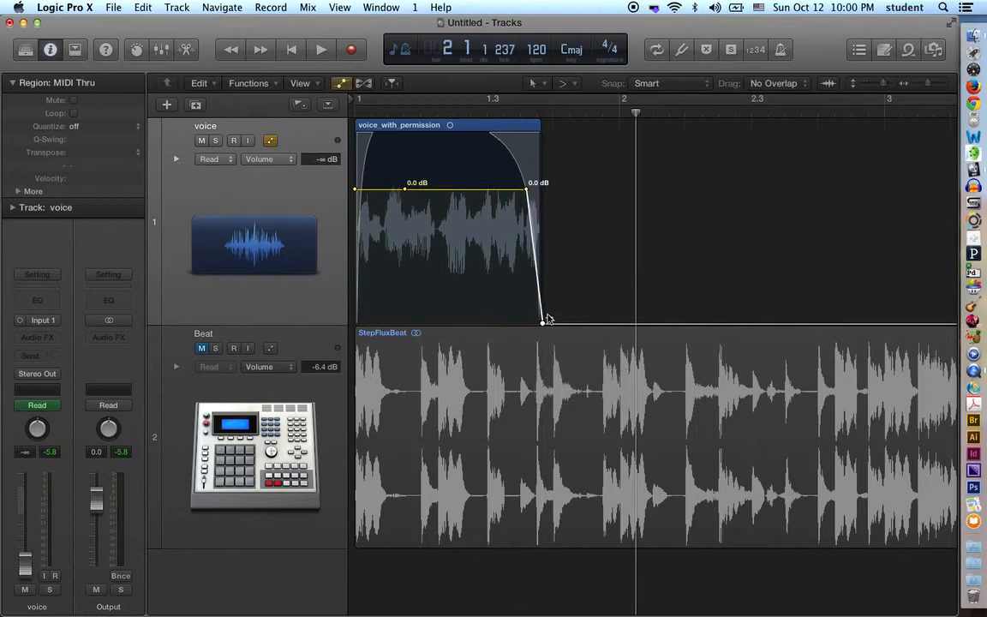
pyautogui.moveTo(543, 323); pyautogui.dragTo(543, 185)
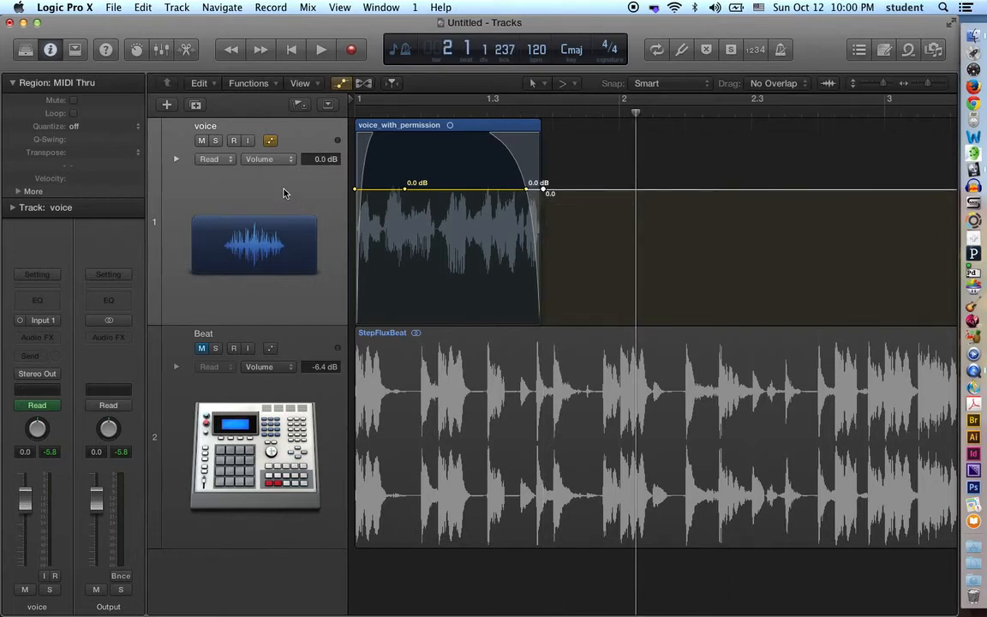
# - Turn off the voice track's automation and hide track automation
pyautogui.click(271, 142)
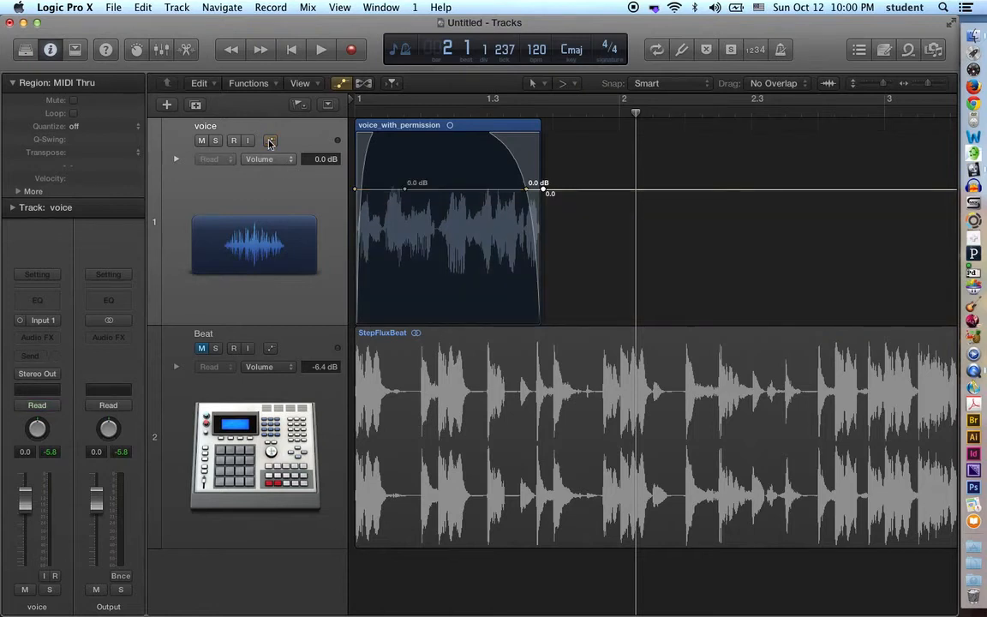
pyautogui.press('a')
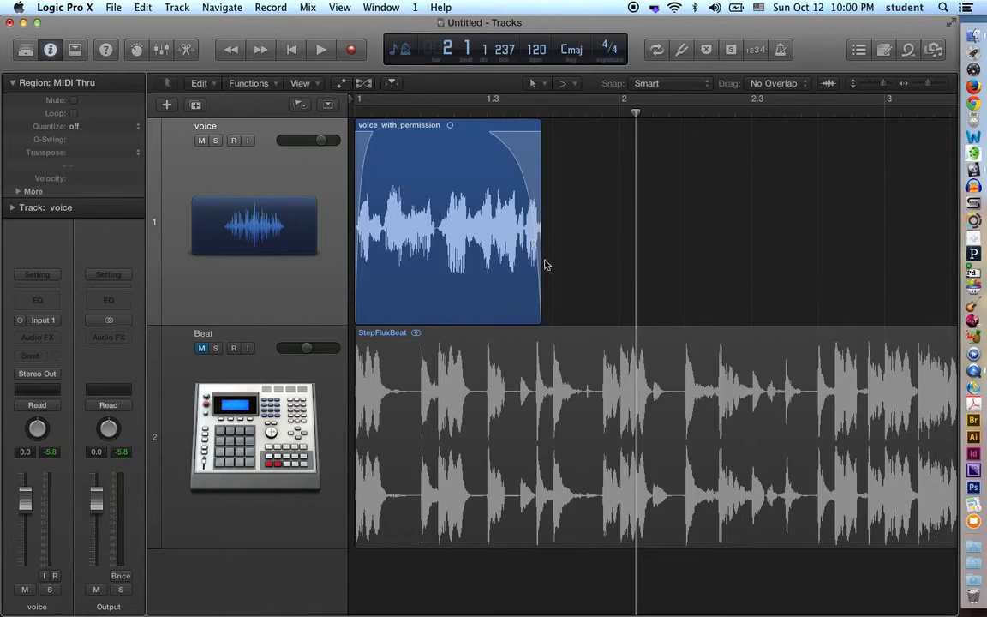
# - Delete the StepFluxBeat region and its Beat track, and return the playhead to the project start
pyautogui.click(313, 381)
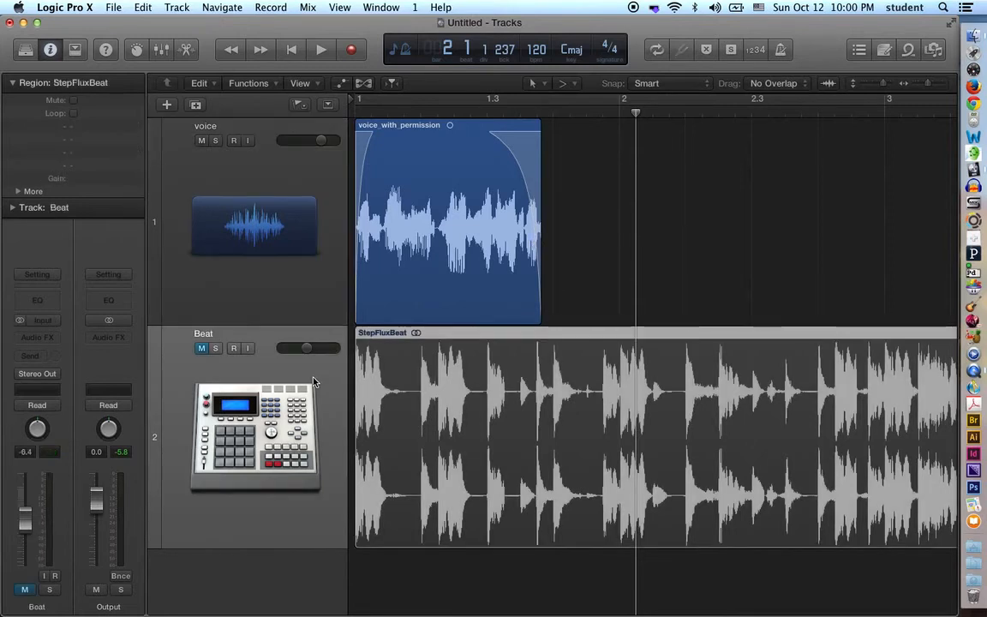
pyautogui.click(198, 82)
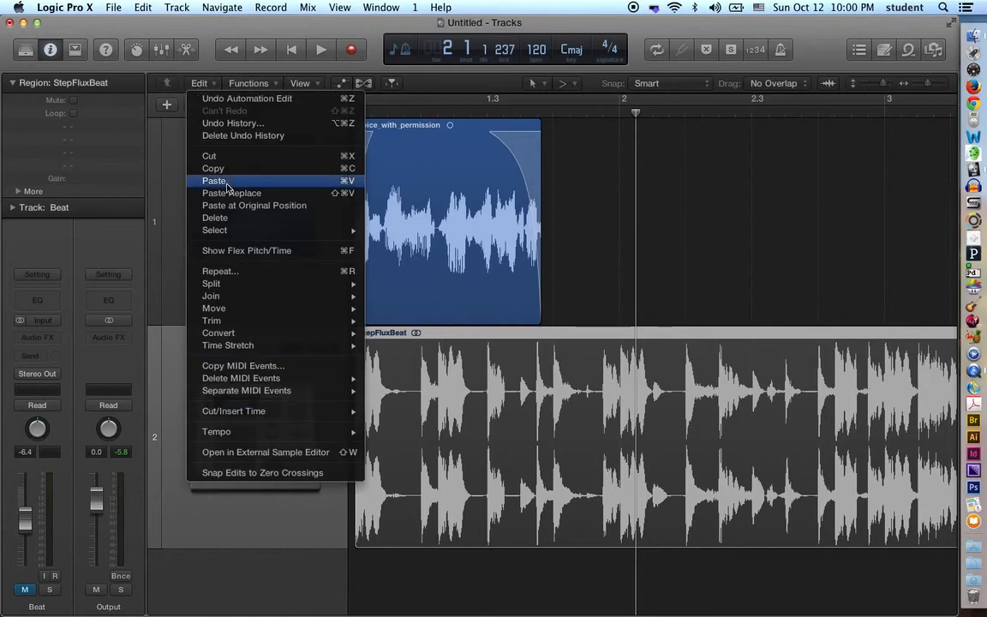
pyautogui.click(227, 221)
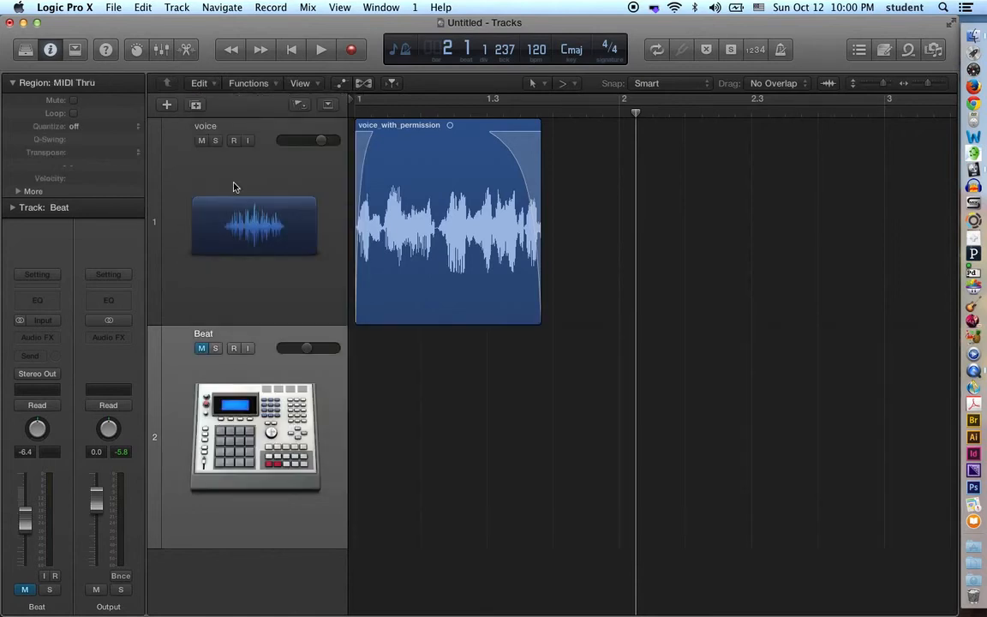
pyautogui.click(201, 84)
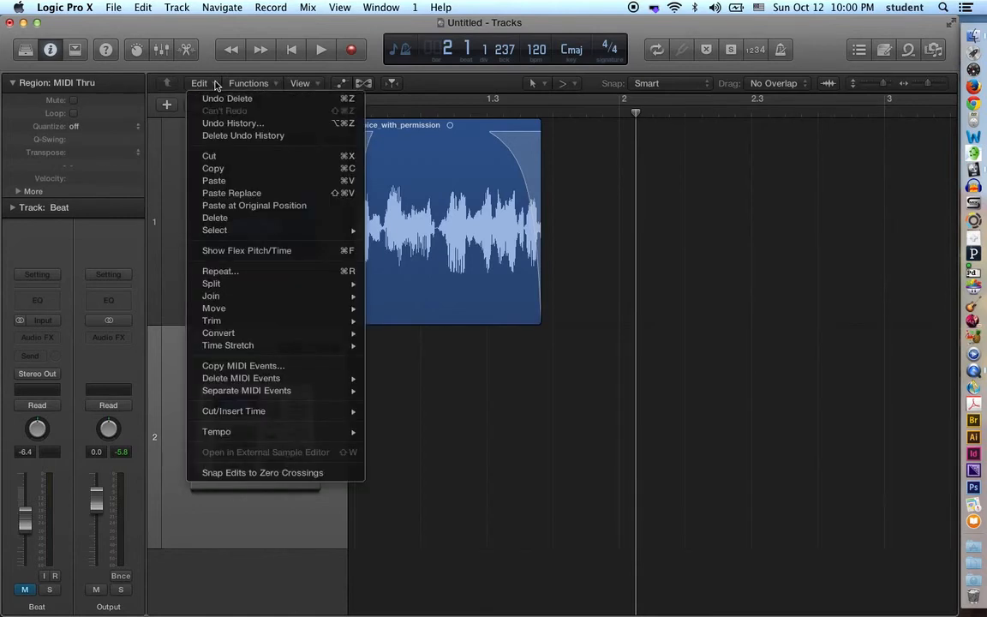
pyautogui.click(229, 217)
pyautogui.press('Return')
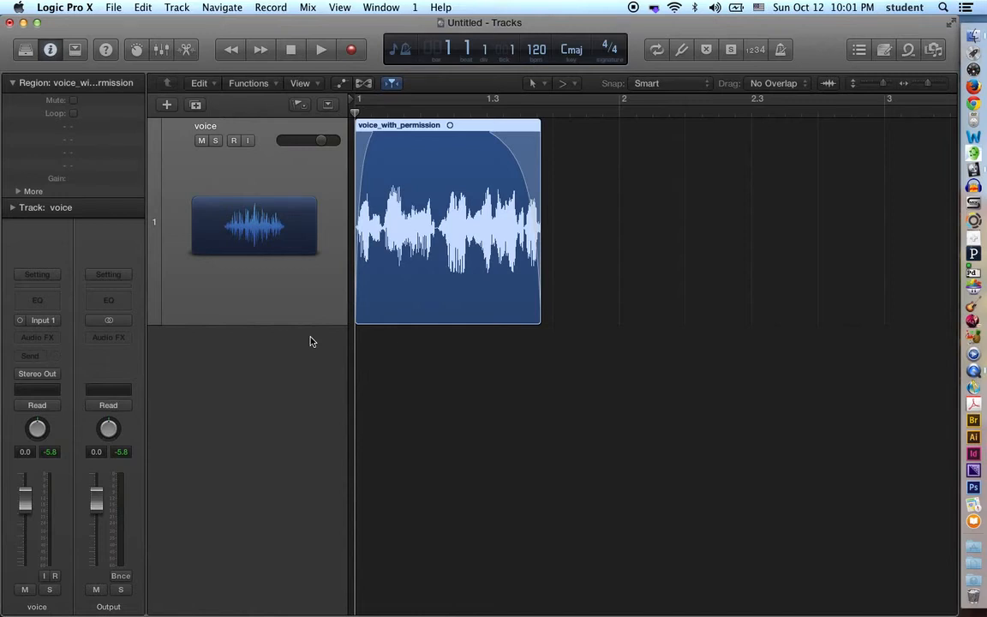
# - Show and enlarge the mixer, and create a new auxiliary channel strip named Reverb
pyautogui.press('x')
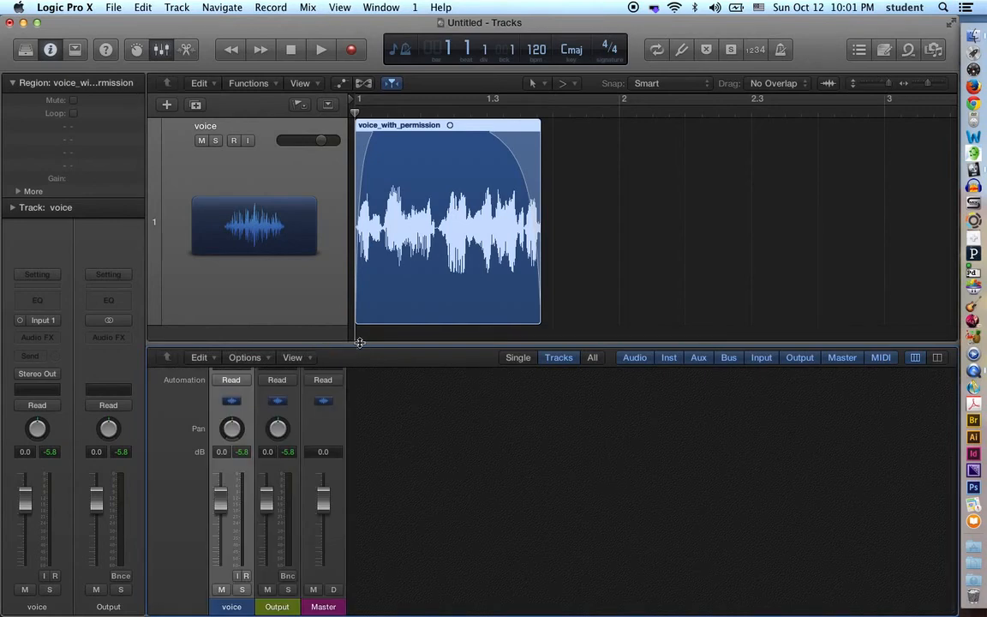
pyautogui.moveTo(360, 343); pyautogui.dragTo(364, 221)
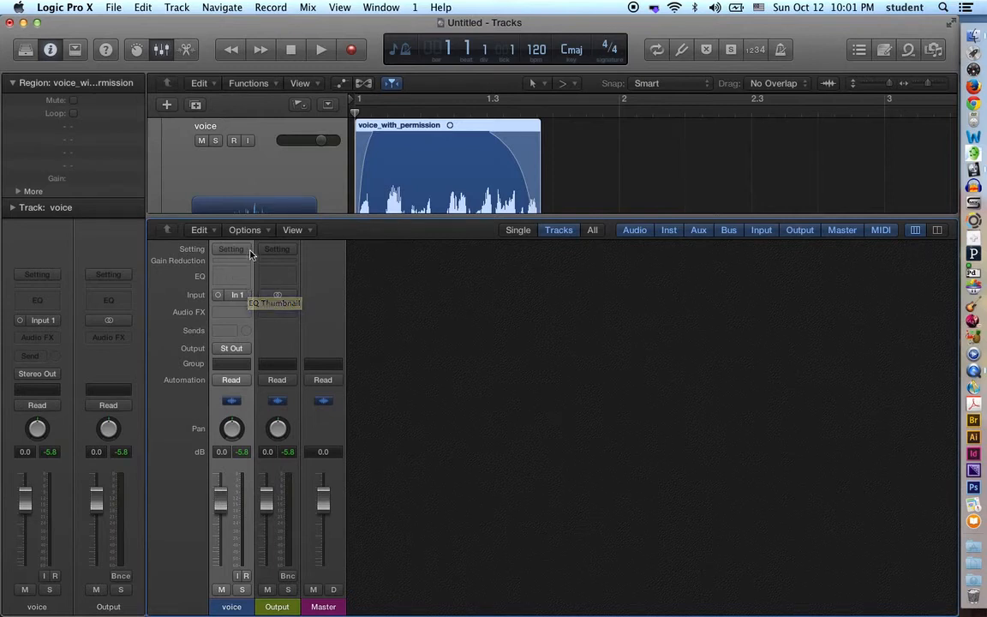
pyautogui.click(258, 228)
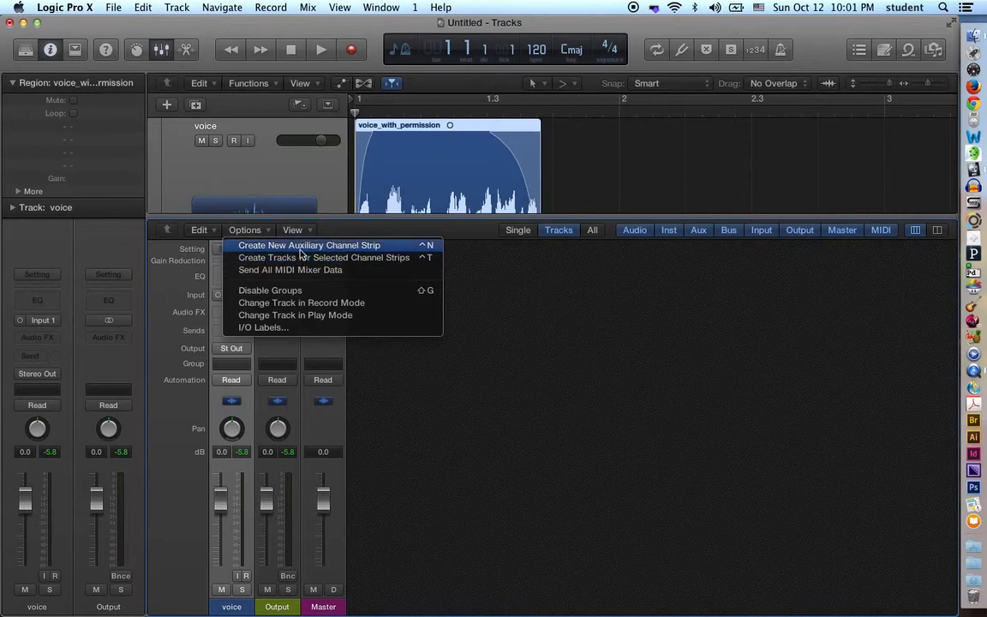
pyautogui.click(269, 246)
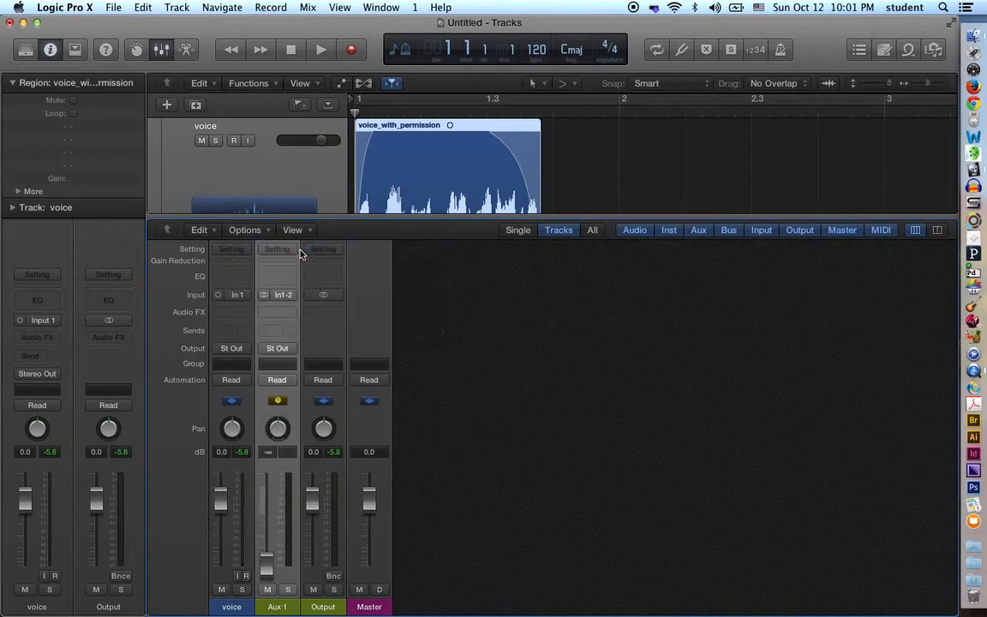
pyautogui.doubleClick(279, 607)
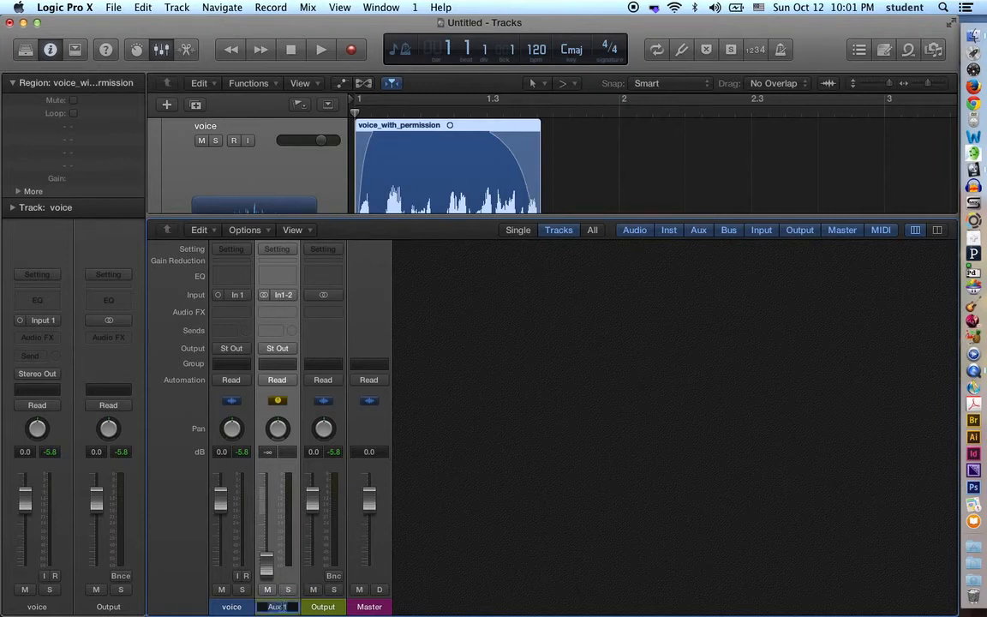
pyautogui.write('Reverb')
pyautogui.press('Return')
# - Set the Reverb channel's fader to 0.0 dB and its input to Bus 1
pyautogui.keyDown('alt'); pyautogui.click(267, 569); pyautogui.keyUp('alt')
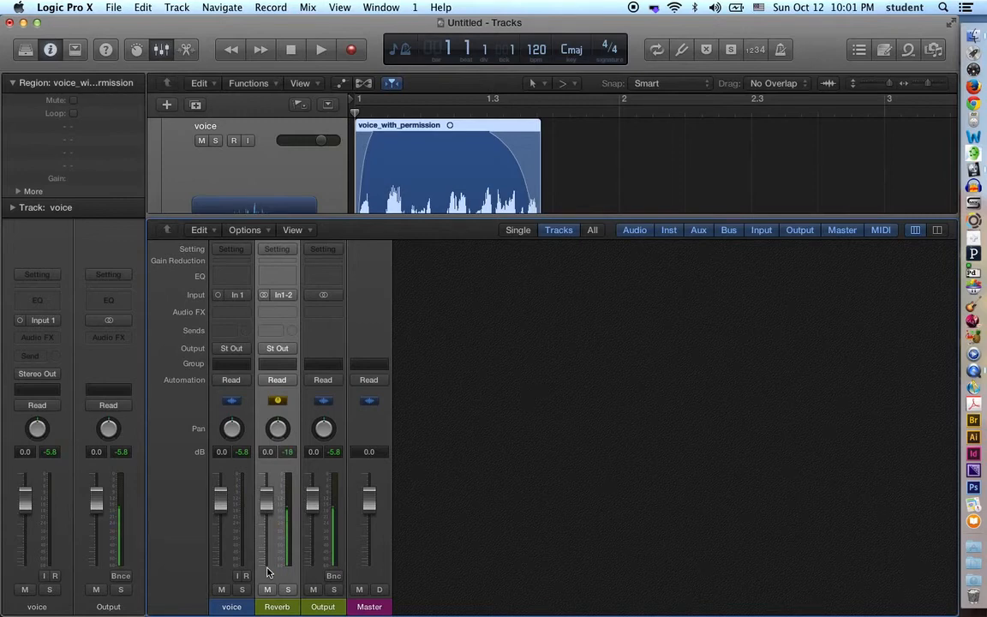
pyautogui.click(284, 295)
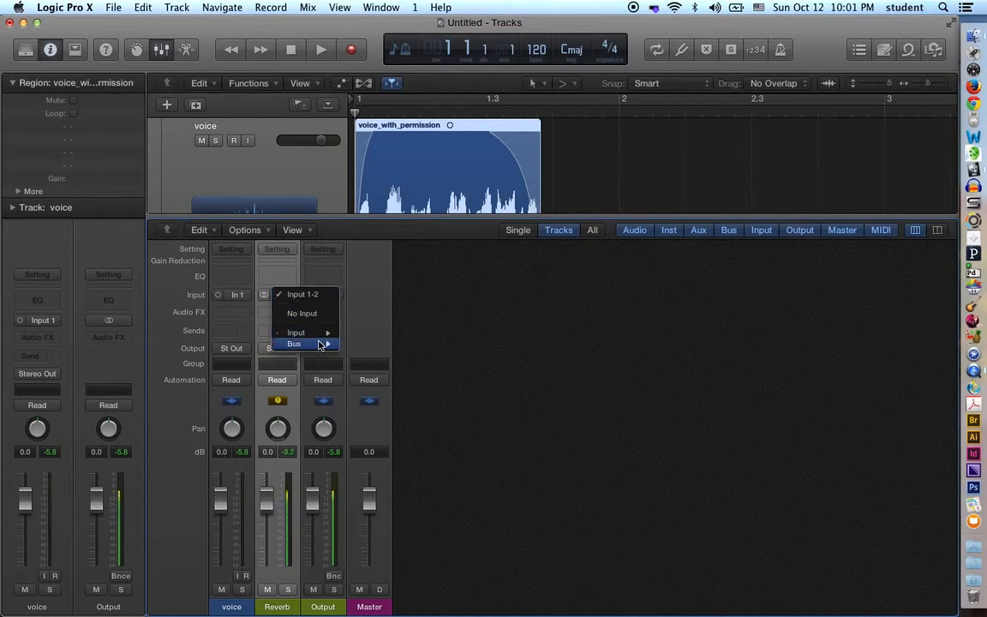
pyautogui.moveTo(322, 344)
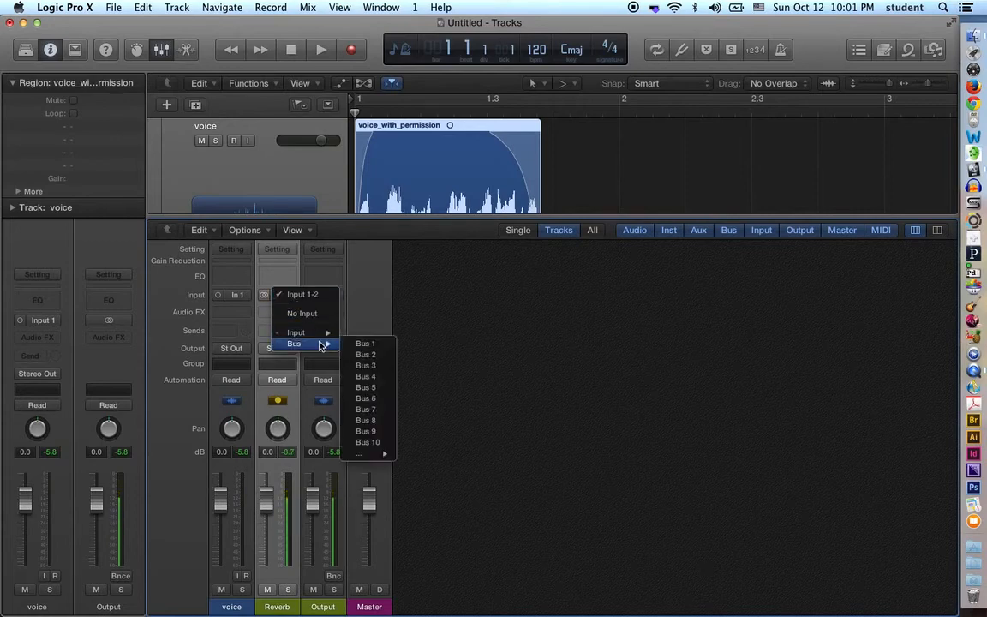
pyautogui.click(388, 343)
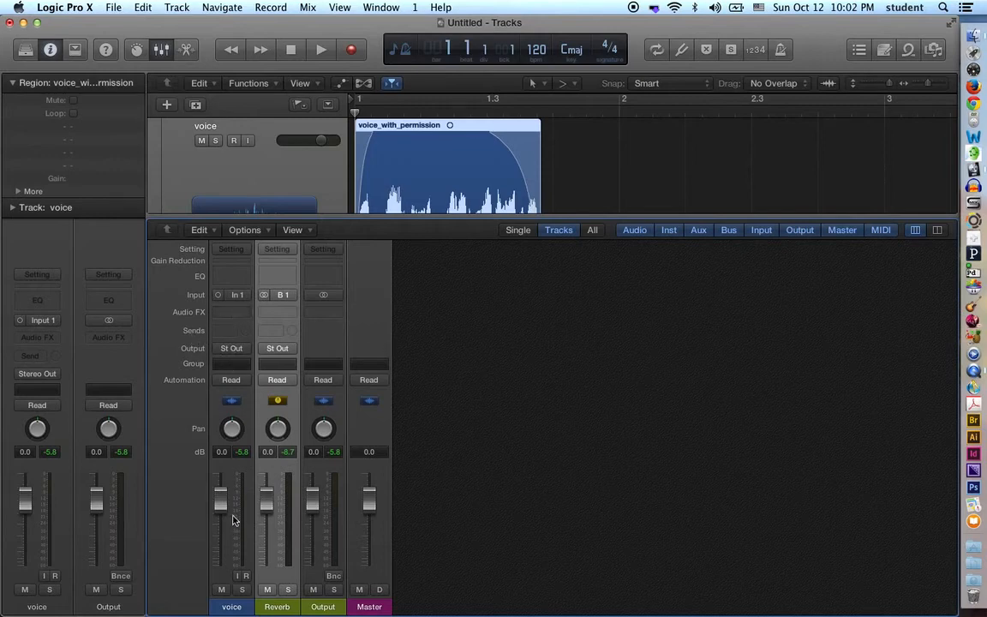
# - Add a Bus 1 (Reverb) send to the voice channel and raise its send level
pyautogui.click(234, 333)
pyautogui.moveTo(272, 396)
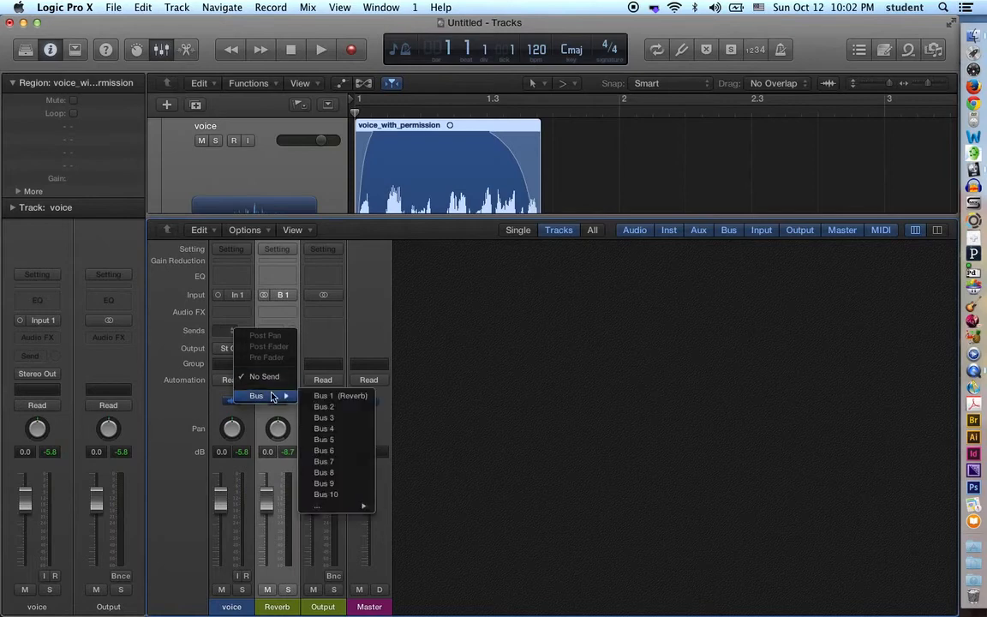
pyautogui.click(317, 396)
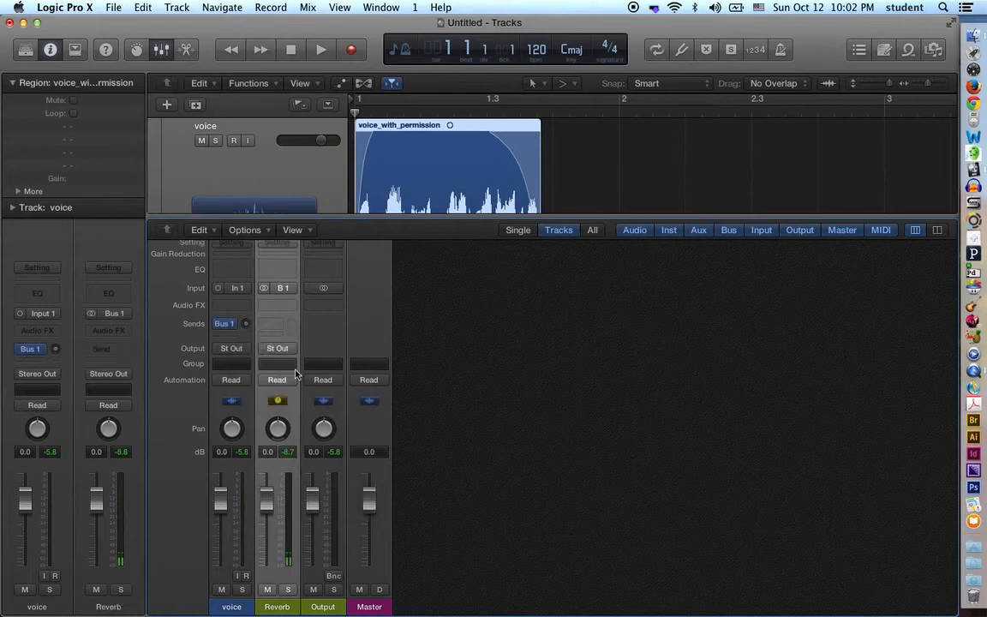
pyautogui.moveTo(246, 324); pyautogui.dragTo(246, 321)
# - Insert the PlatinumVerb effect on the Reverb channel, load its Bright Long Verb preset, and close the plug-in window
pyautogui.scroll(1, 280, 461)
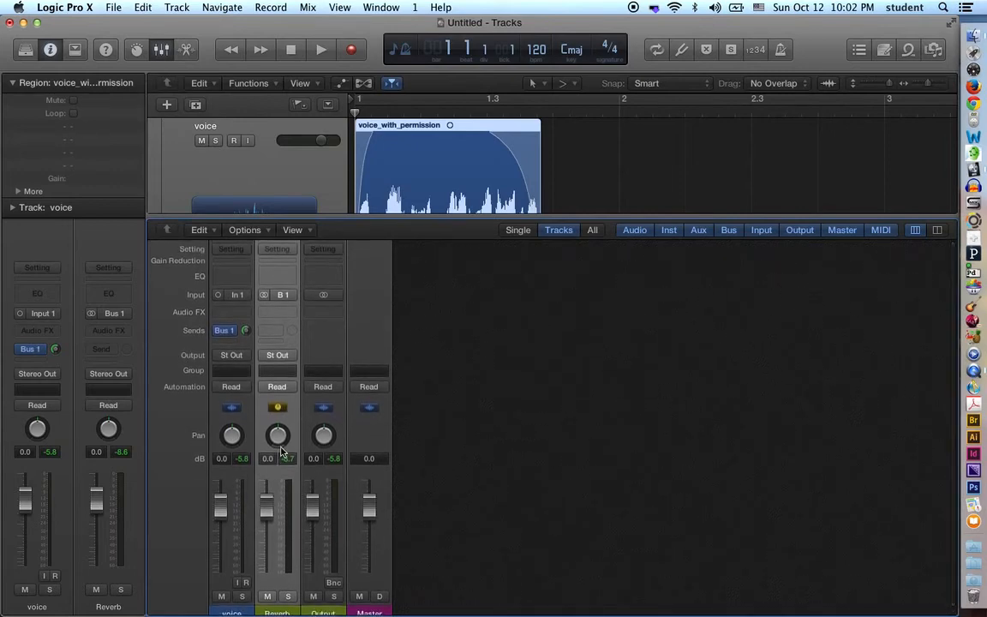
pyautogui.click(287, 315)
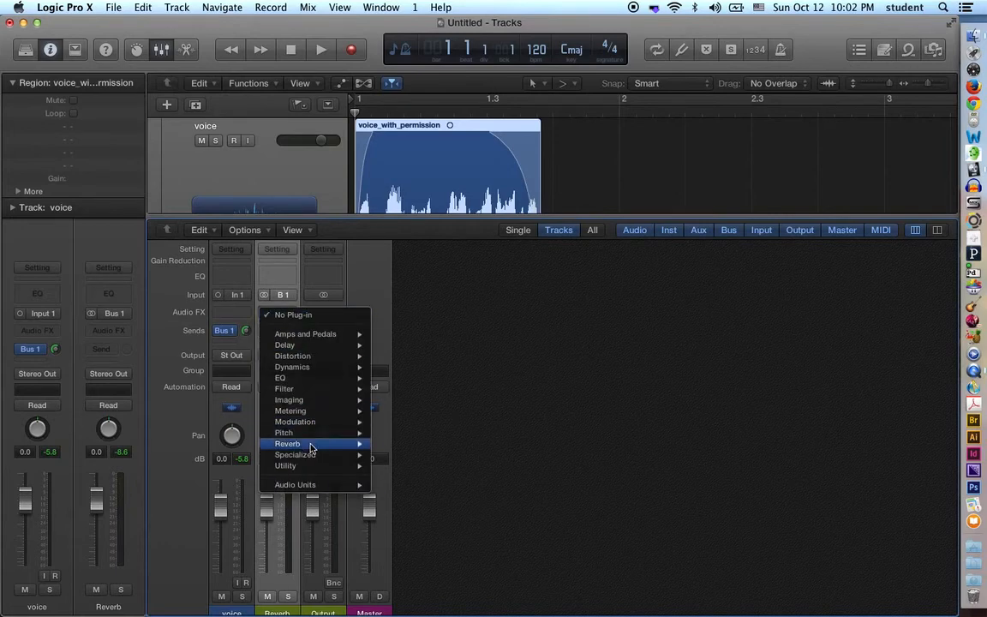
pyautogui.moveTo(311, 445)
pyautogui.moveTo(420, 456)
pyautogui.click(494, 462)
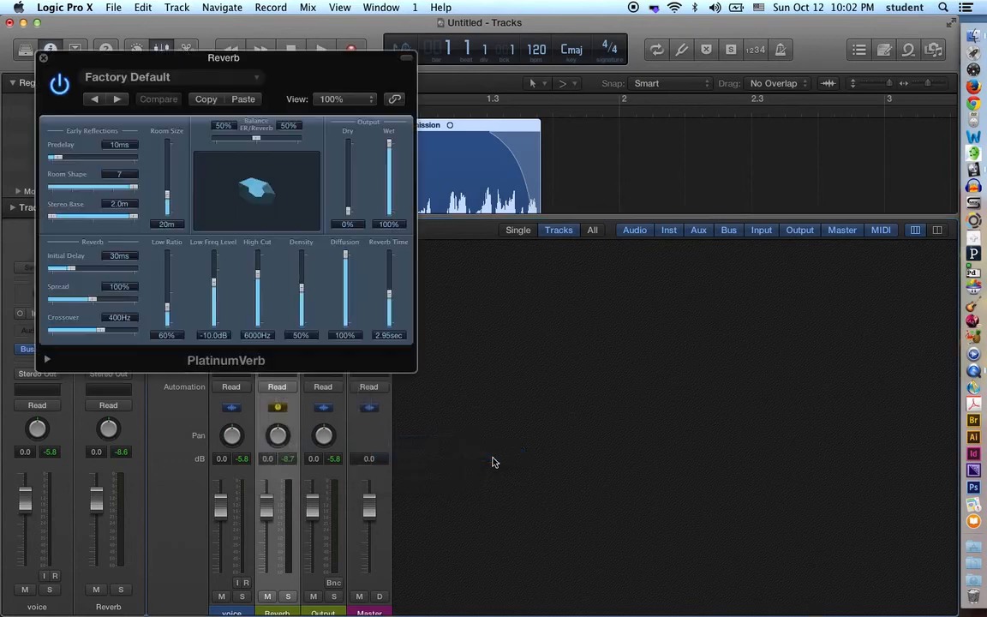
pyautogui.click(256, 77)
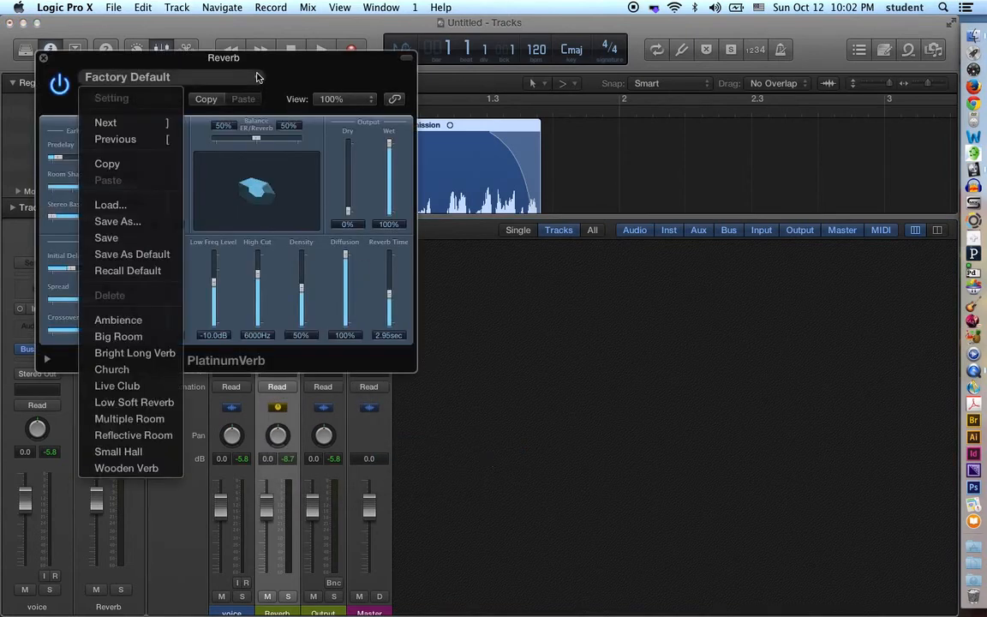
pyautogui.click(169, 354)
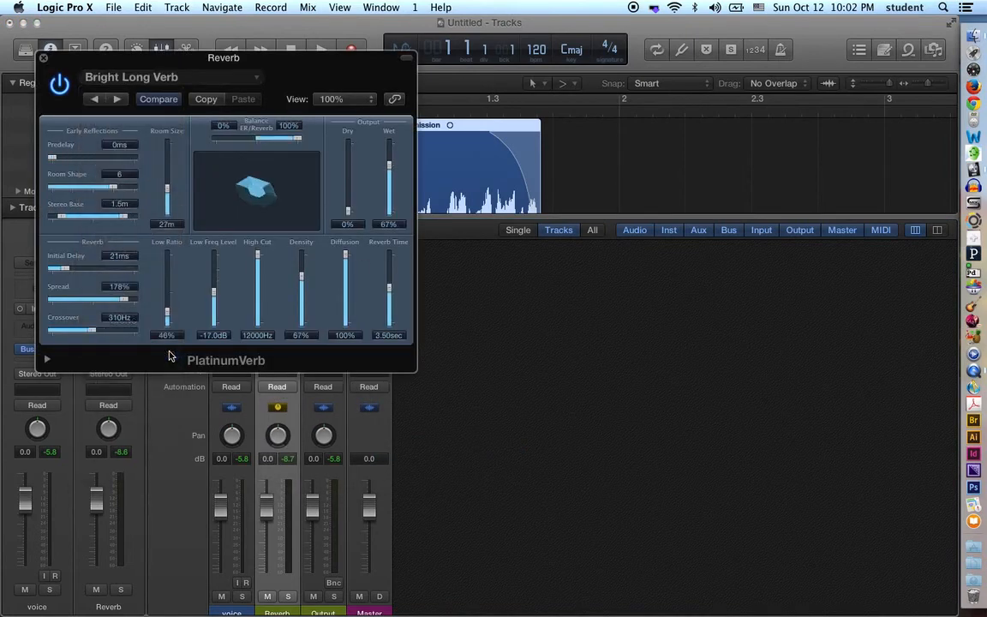
pyautogui.click(42, 58)
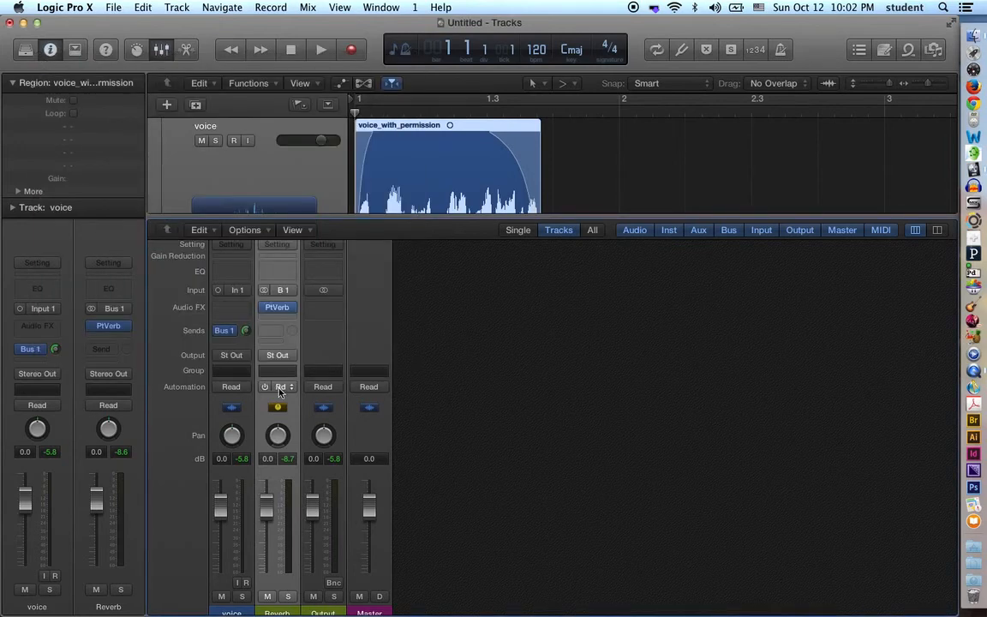
# - Play the voice region to hear it with reverb, and stop playback after it ends
pyautogui.press('space')
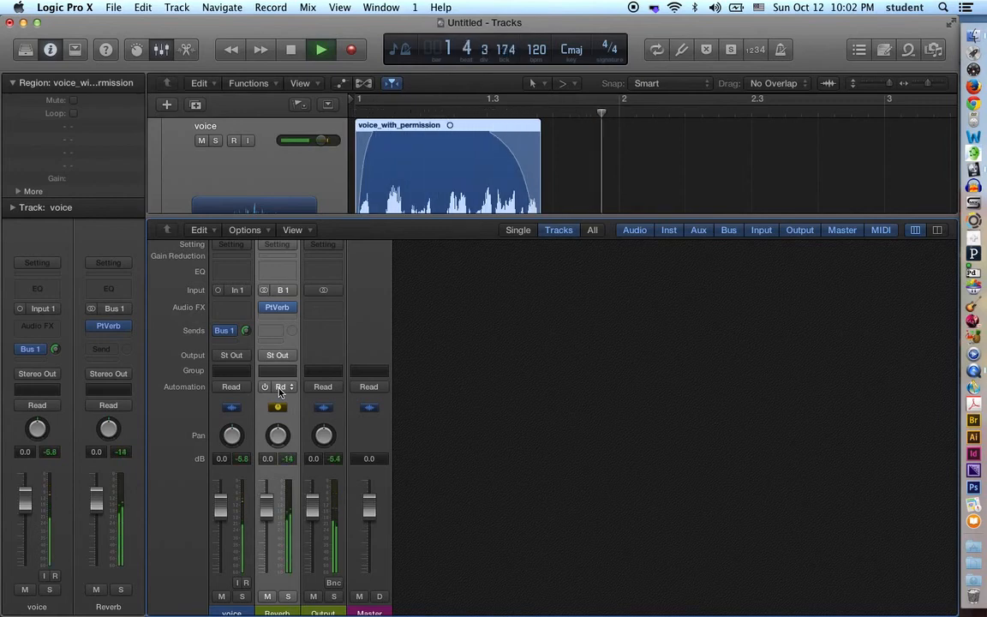
pyautogui.press('space')
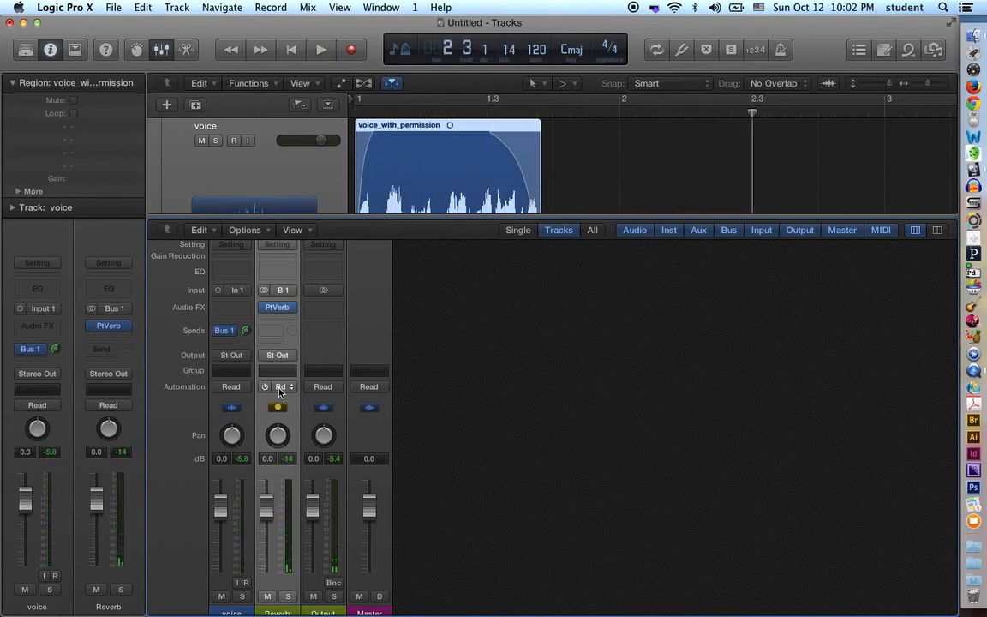
# - Switch to the Finder, import StepFluxBeat.wav from the Desktop onto a new track, and move its region to the project start
pyautogui.press('x')
pyautogui.press('super+Tab')
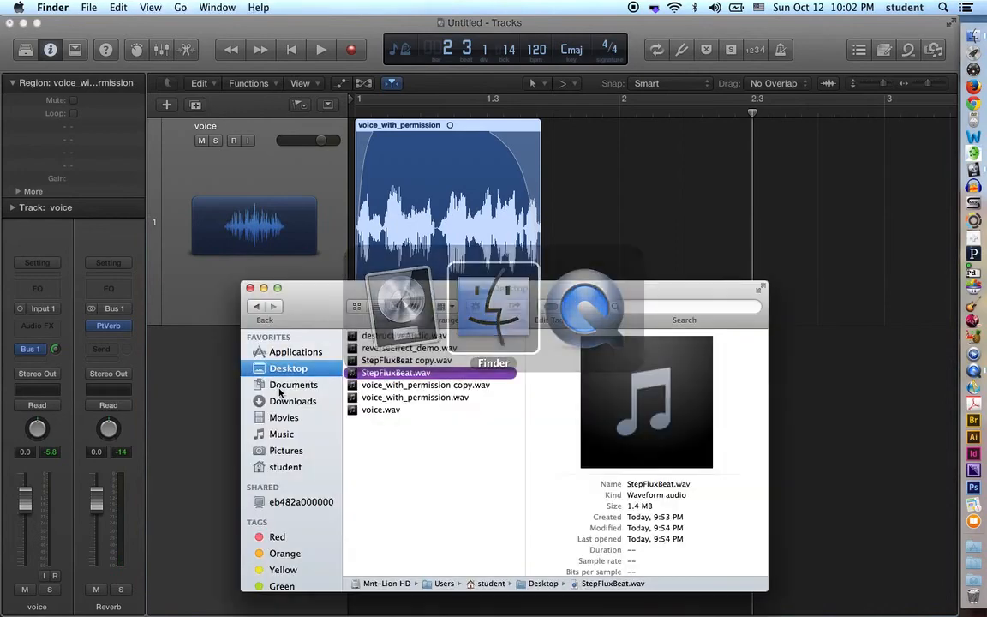
pyautogui.moveTo(384, 381); pyautogui.dragTo(816, 371)
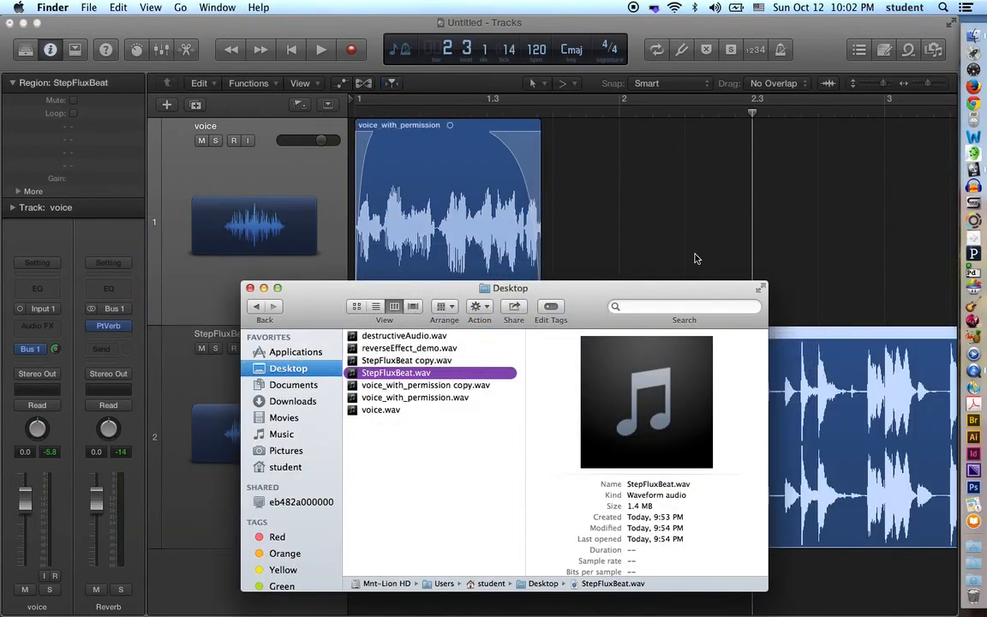
pyautogui.click(700, 363)
pyautogui.moveTo(696, 336); pyautogui.dragTo(431, 360)
# - Solo the StepFluxBeat track and give its mixer channel a Bus 1 (Reverb) send at about -7.6 dB
pyautogui.click(215, 349)
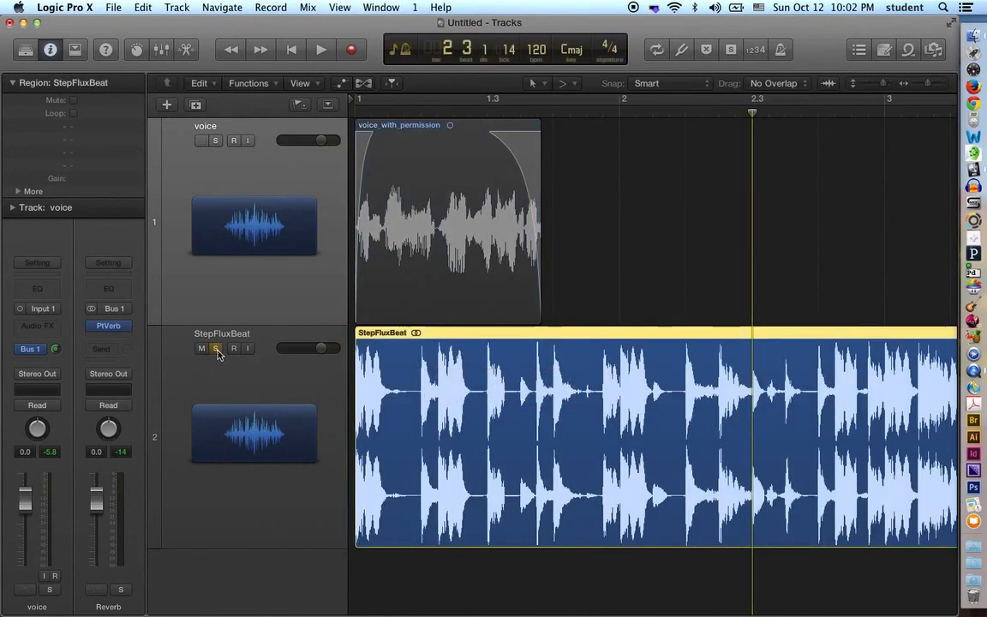
pyautogui.press('x')
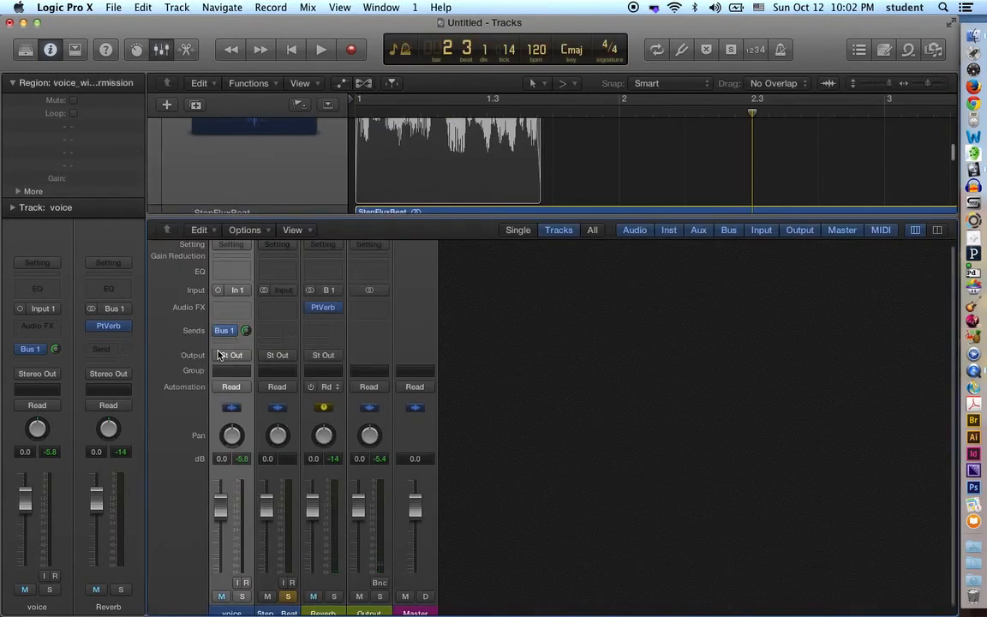
pyautogui.click(276, 332)
pyautogui.moveTo(308, 402)
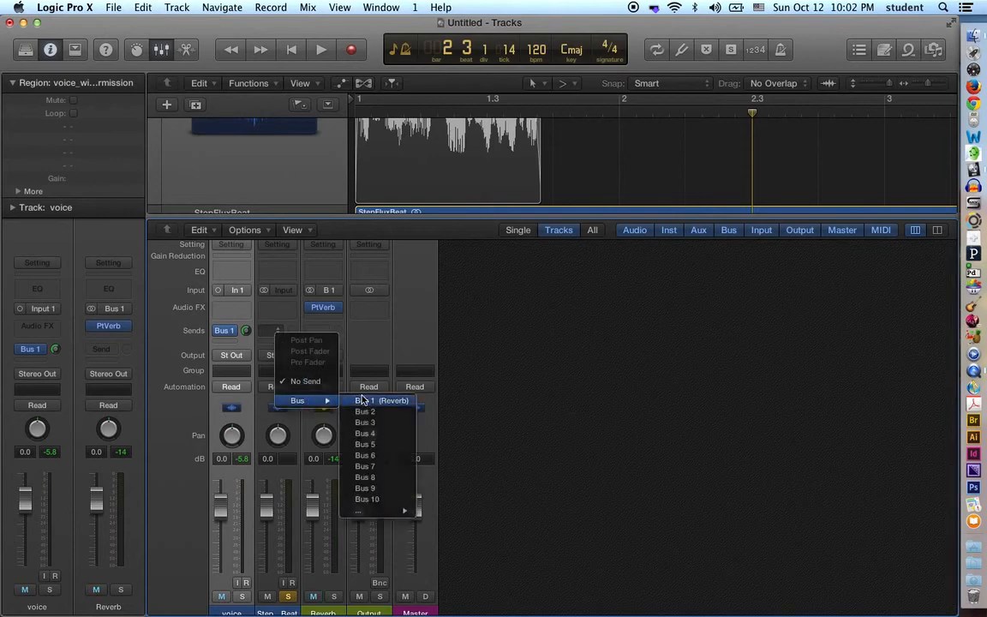
pyautogui.click(362, 400)
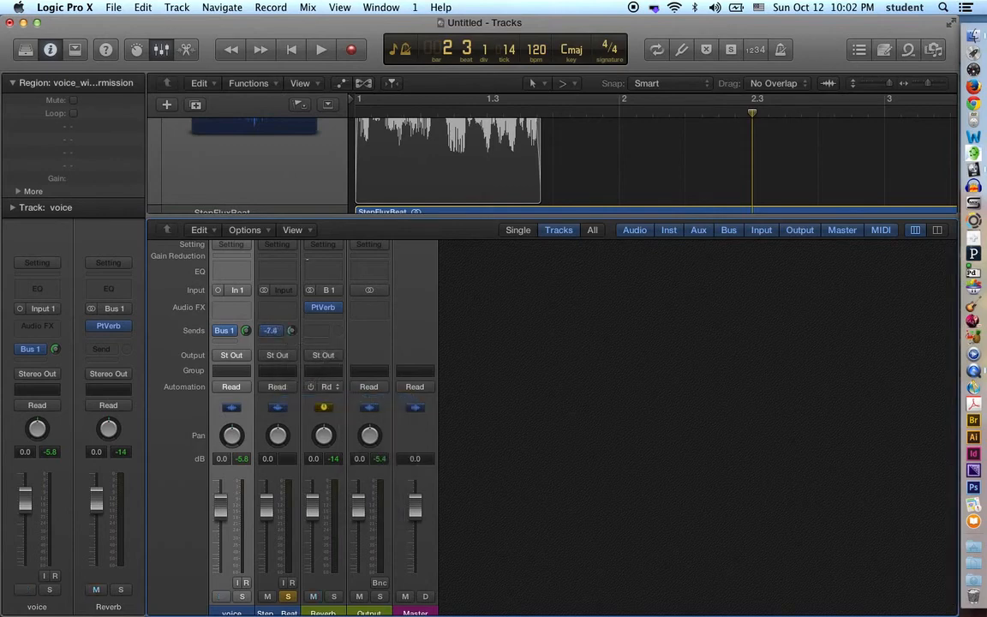
# - Play the soloed beat from the beginning while lowering its reverb send to about -23.0 dB, and stop playback
pyautogui.press('Return')
pyautogui.press('space')
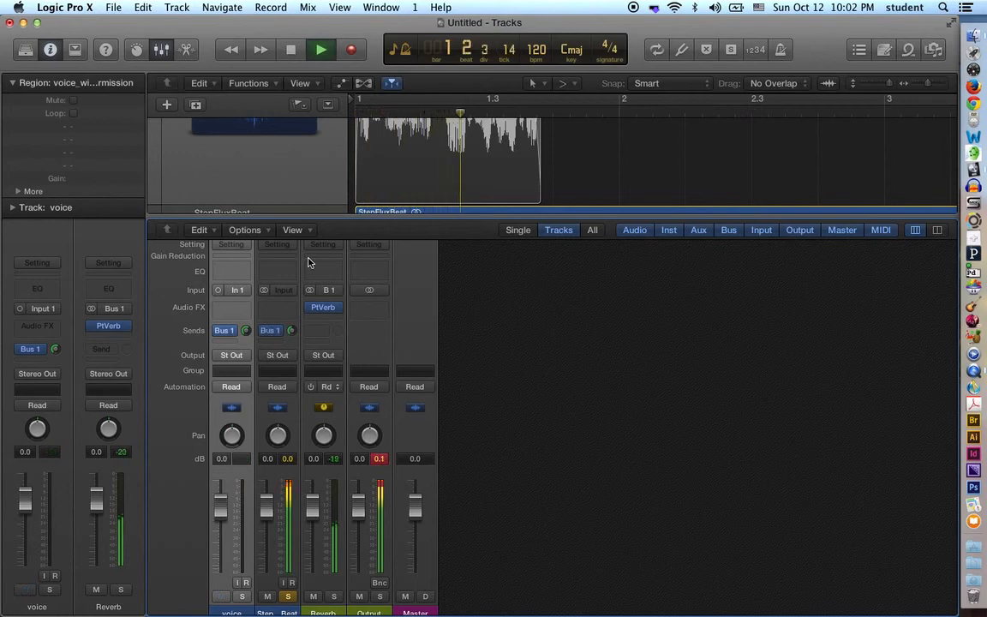
pyautogui.moveTo(292, 330); pyautogui.dragTo(302, 371)
pyautogui.press('Return')
pyautogui.press('space')
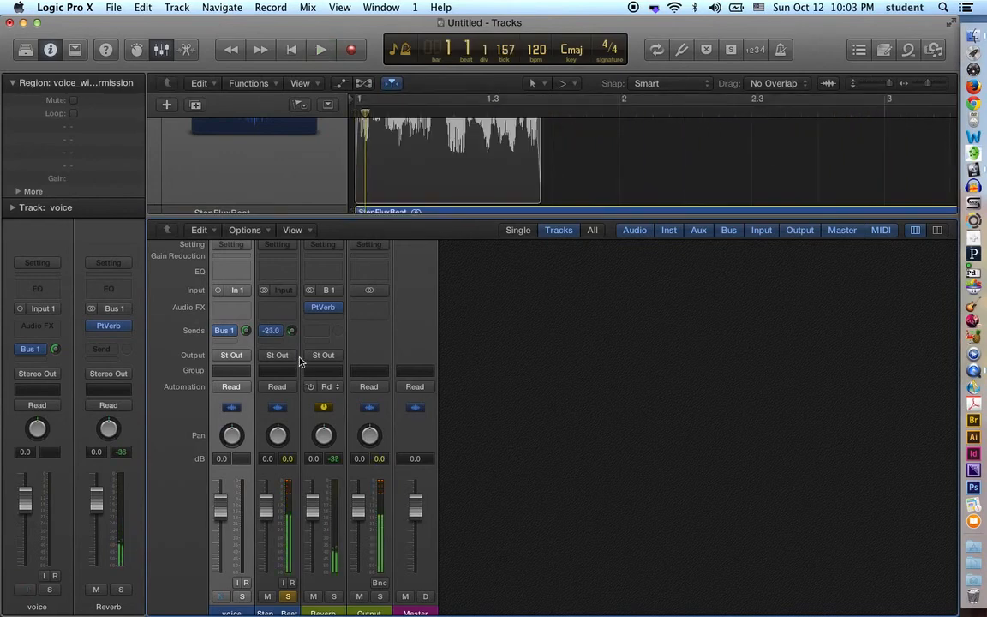
# - Replay the beat from the beginning while raising its reverb send to about -9.6 dB, and stop playback
pyautogui.press('Return')
pyautogui.press('space')
pyautogui.moveTo(292, 331); pyautogui.dragTo(294, 297)
pyautogui.press('space')
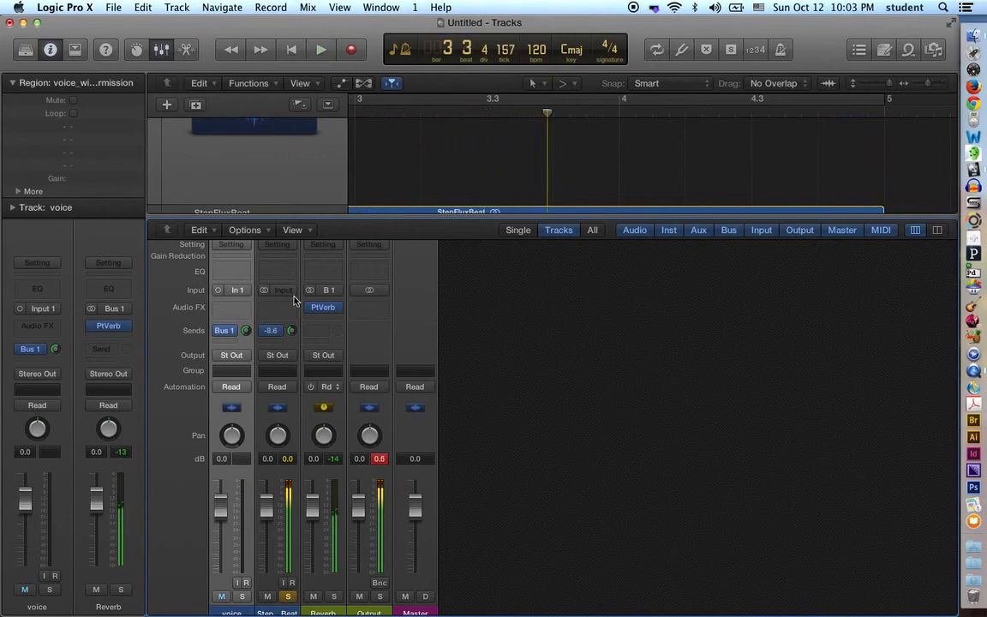
# - Close the mixer, move the solo from the StepFluxBeat track to the voice track, and play the voice briefly
pyautogui.press('x')
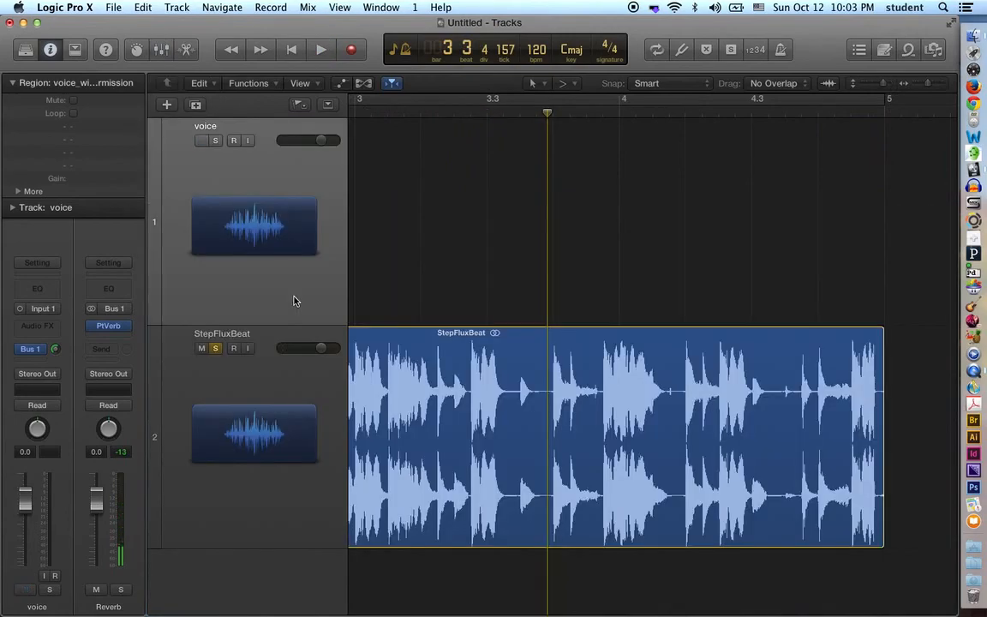
pyautogui.hscroll(-10, 374, 300)
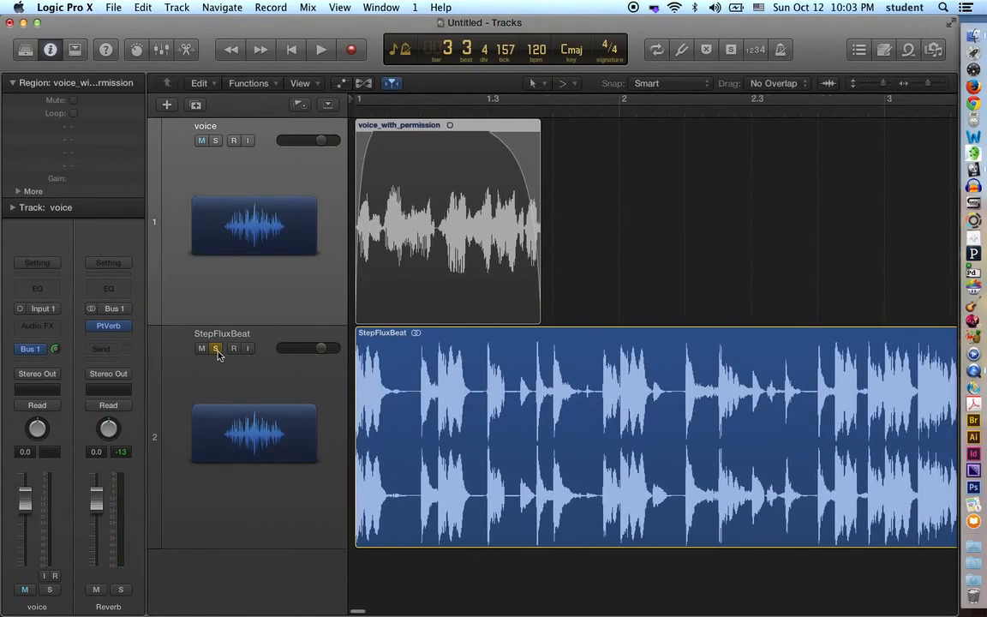
pyautogui.click(216, 349)
pyautogui.click(214, 140)
pyautogui.press('space')
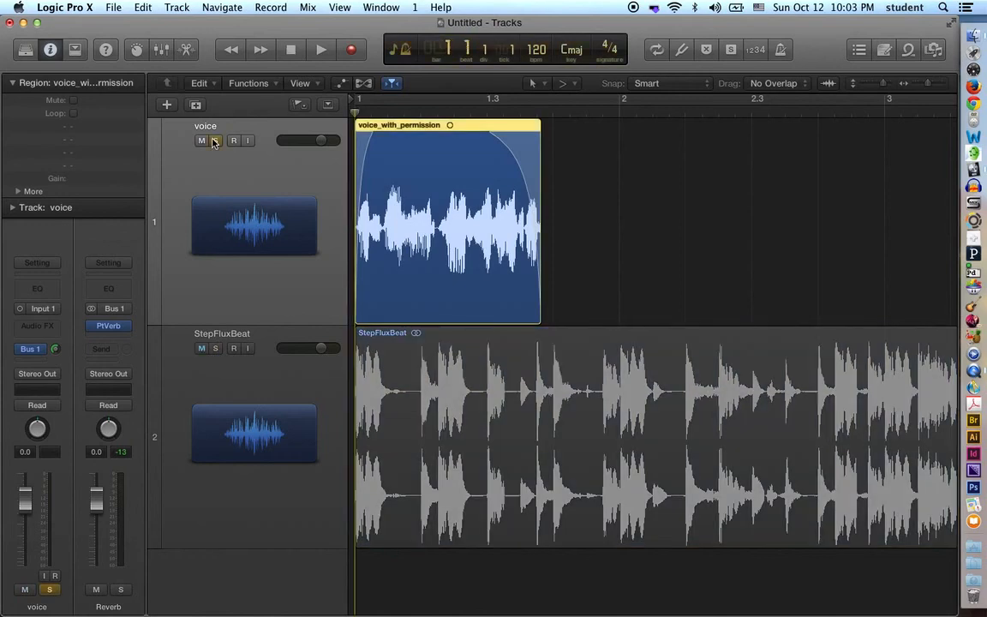
pyautogui.press('space')
# - Delete the StepFluxBeat region and its track from the project
pyautogui.click(268, 384)
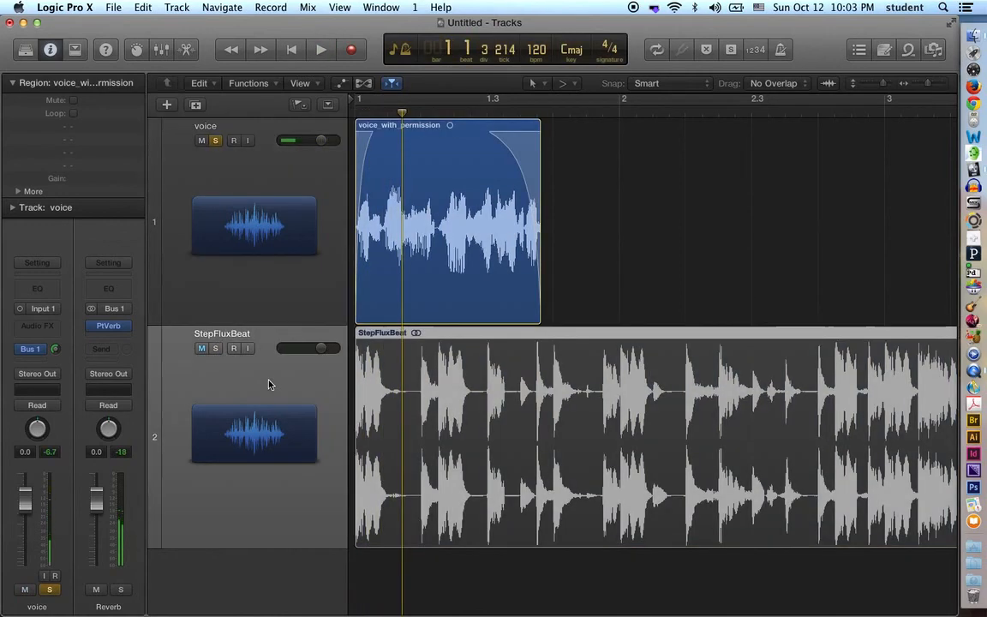
pyautogui.click(186, 84)
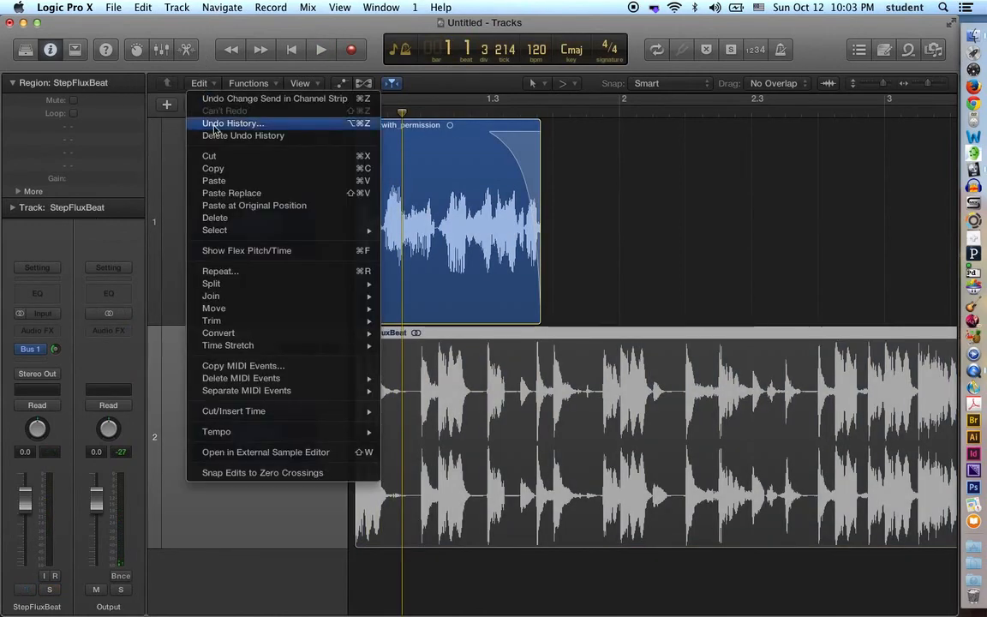
pyautogui.click(232, 218)
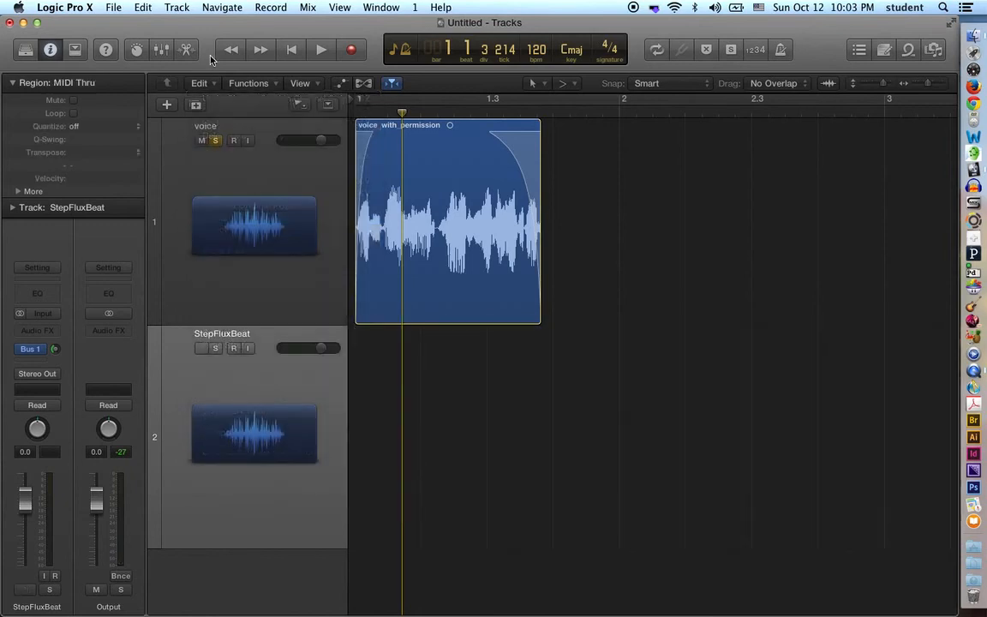
pyautogui.click(201, 83)
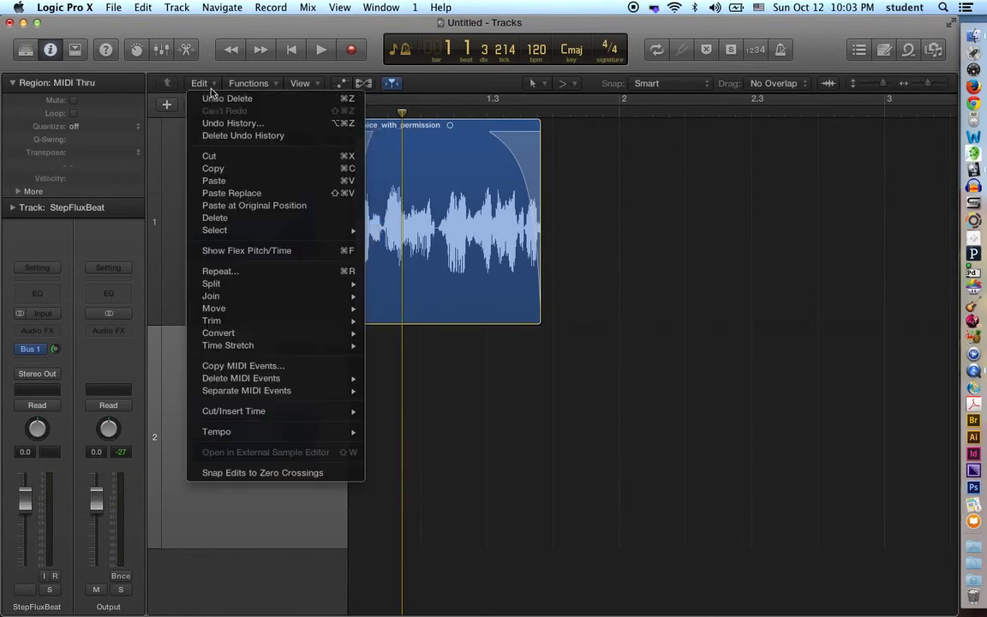
pyautogui.click(227, 217)
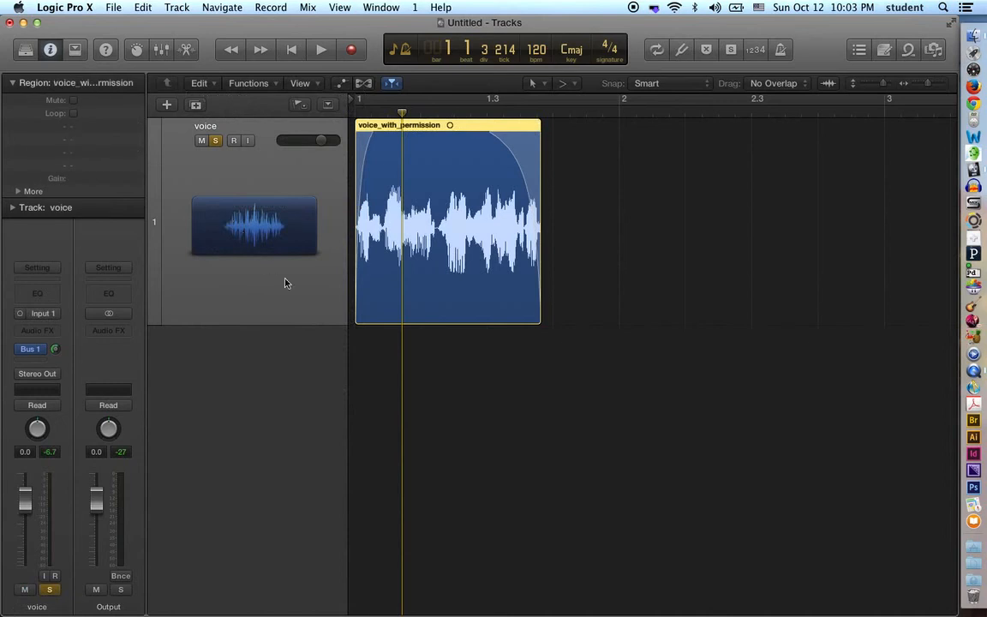
# - Play the soloed voice track from the project start through its reverb tail, and stop playback
pyautogui.press('Return')
pyautogui.press('space')
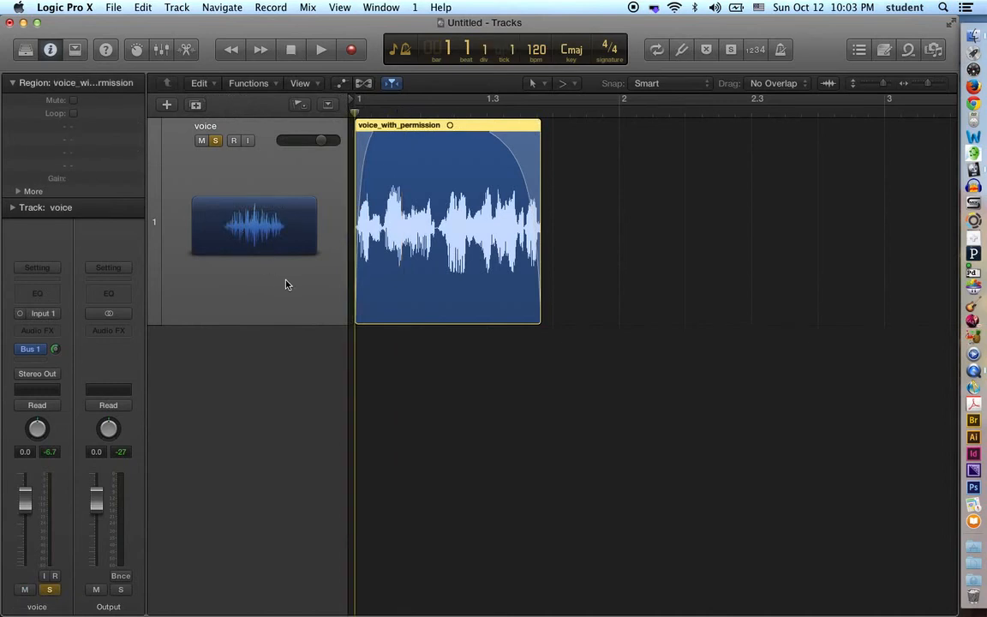
pyautogui.press('space')
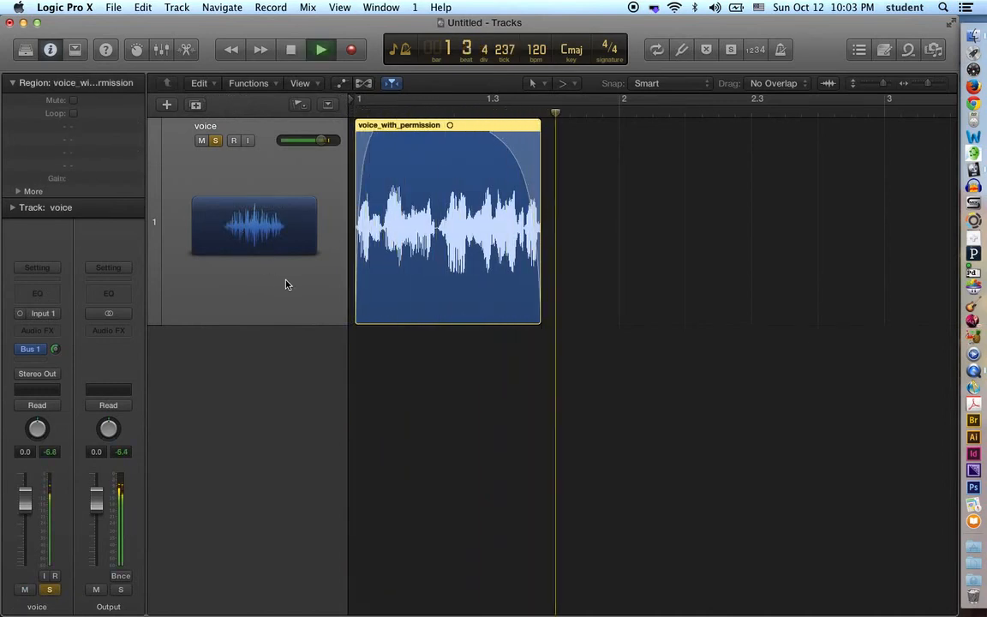
pyautogui.press('space')
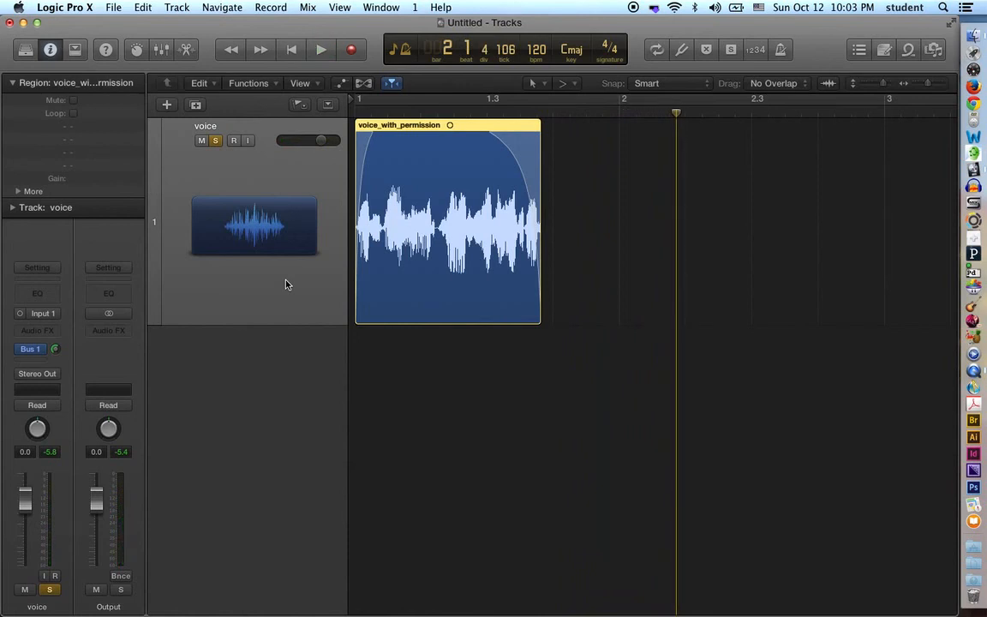
# - Bounce the project to the Desktop as a 16-bit PCM Wave file named special, with the audio tail included and normalizing on
pyautogui.click(113, 7)
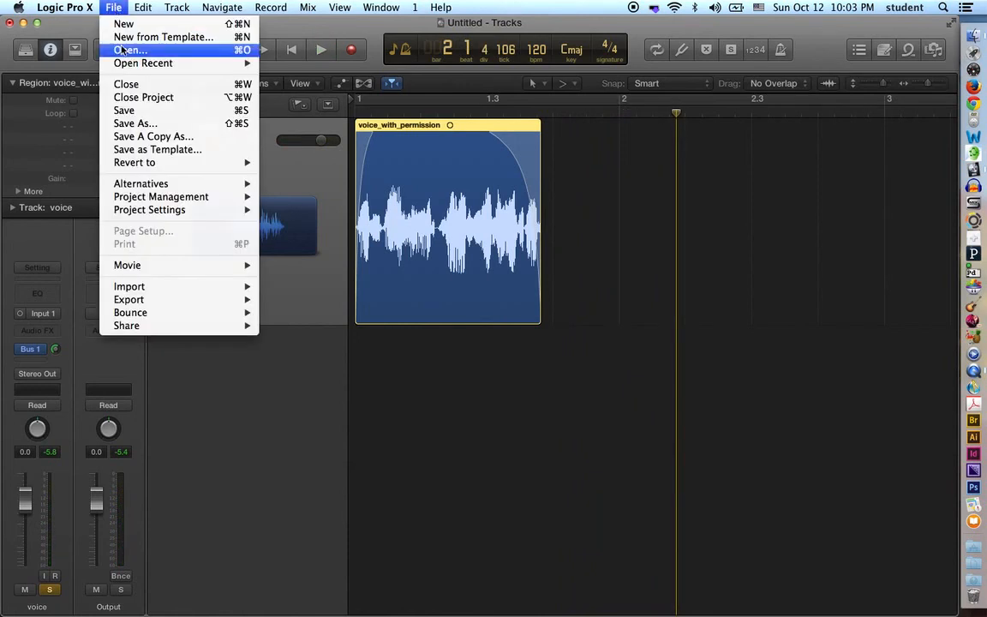
pyautogui.moveTo(213, 314)
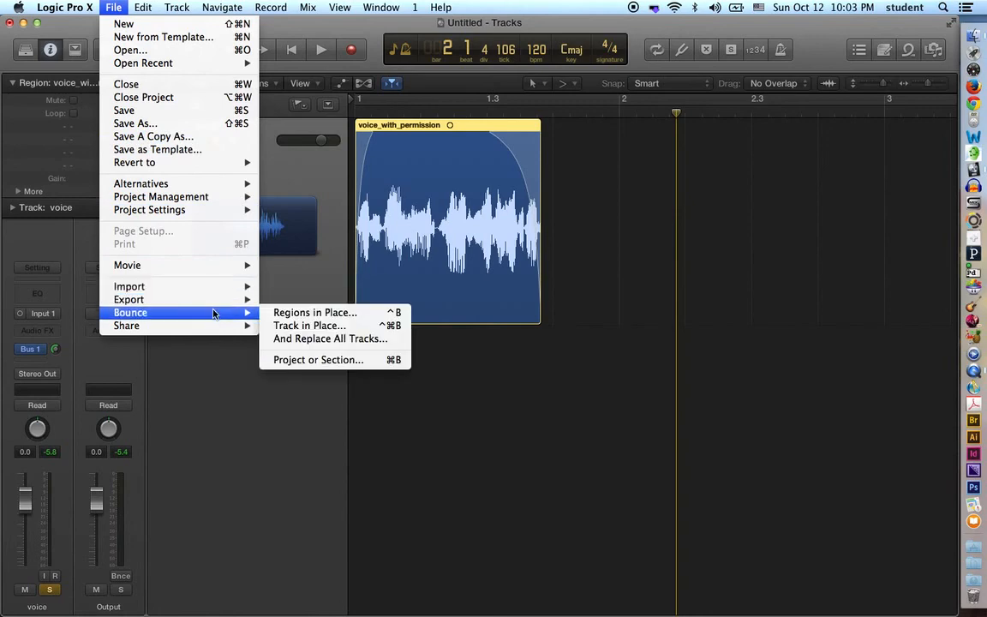
pyautogui.click(380, 362)
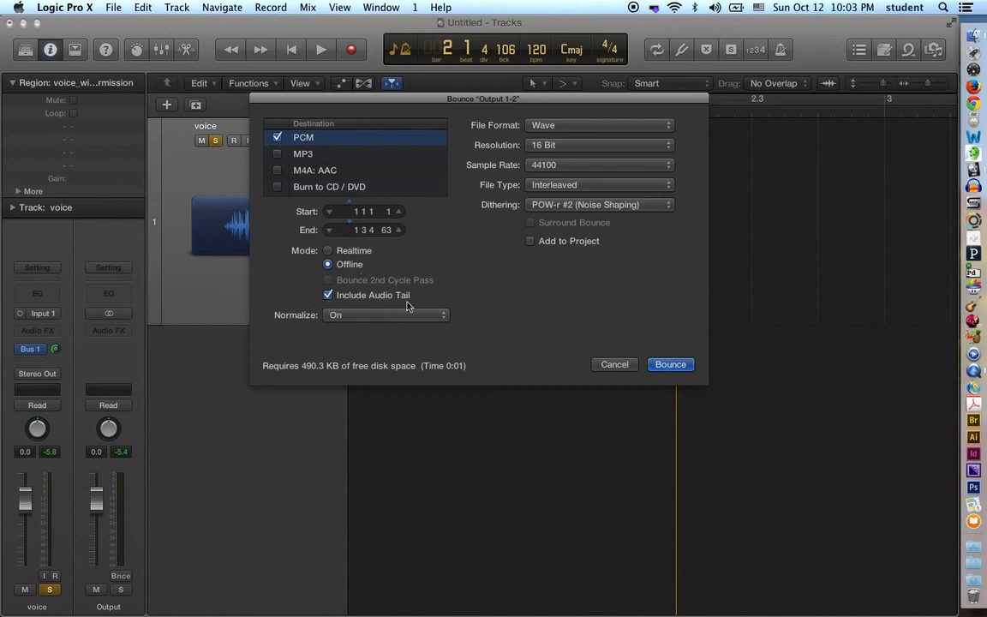
pyautogui.click(669, 364)
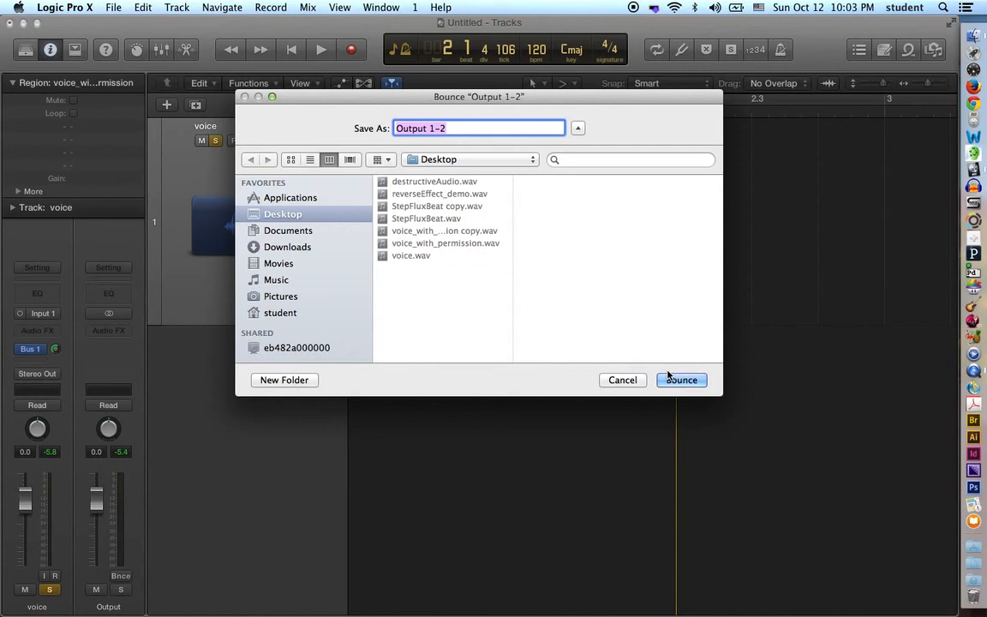
pyautogui.write('speical')
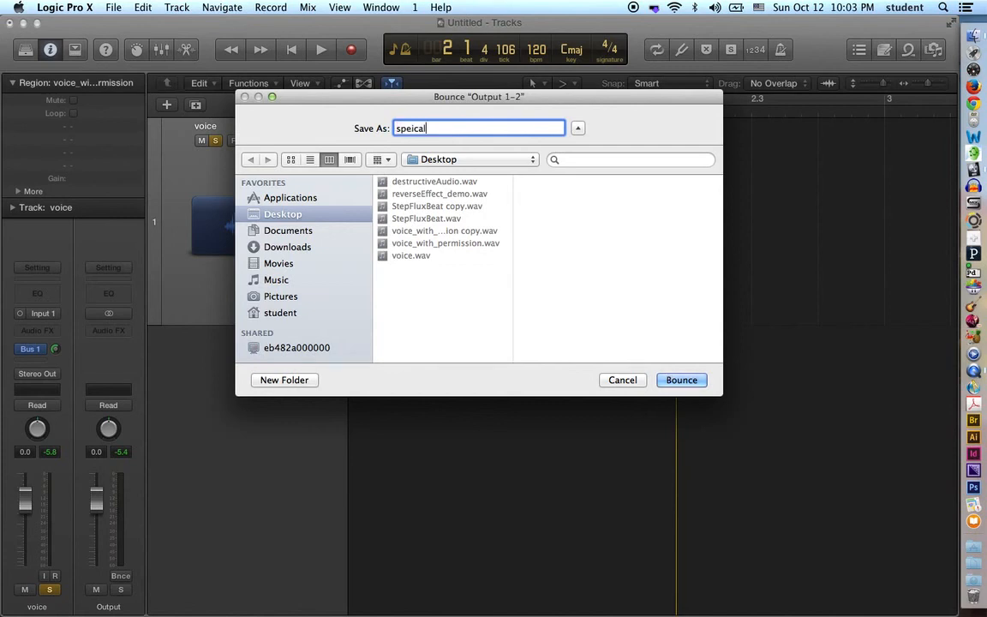
pyautogui.press('BackSpace')
pyautogui.press('BackSpace')
pyautogui.press('BackSpace')
pyautogui.press('BackSpace')
pyautogui.write('coia;')
pyautogui.press('BackSpace')
pyautogui.press('BackSpace')
pyautogui.press('BackSpace')
pyautogui.press('BackSpace')
pyautogui.write('ial')
pyautogui.press('Return')
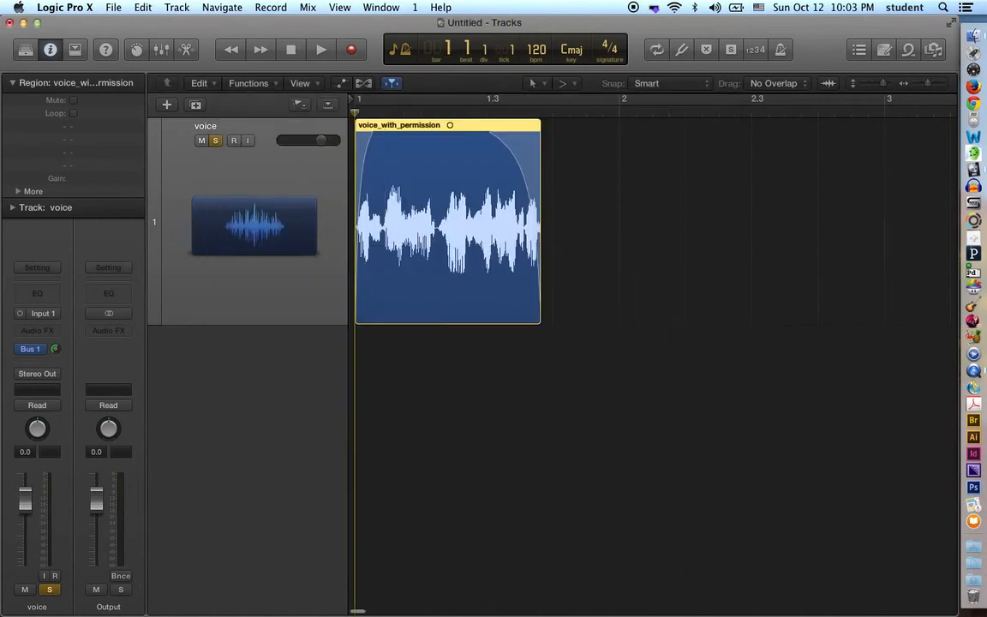
# - Switch to the Finder, preview special.wav on the Desktop, and import it onto a new track at the project start
pyautogui.press('super+Tab')
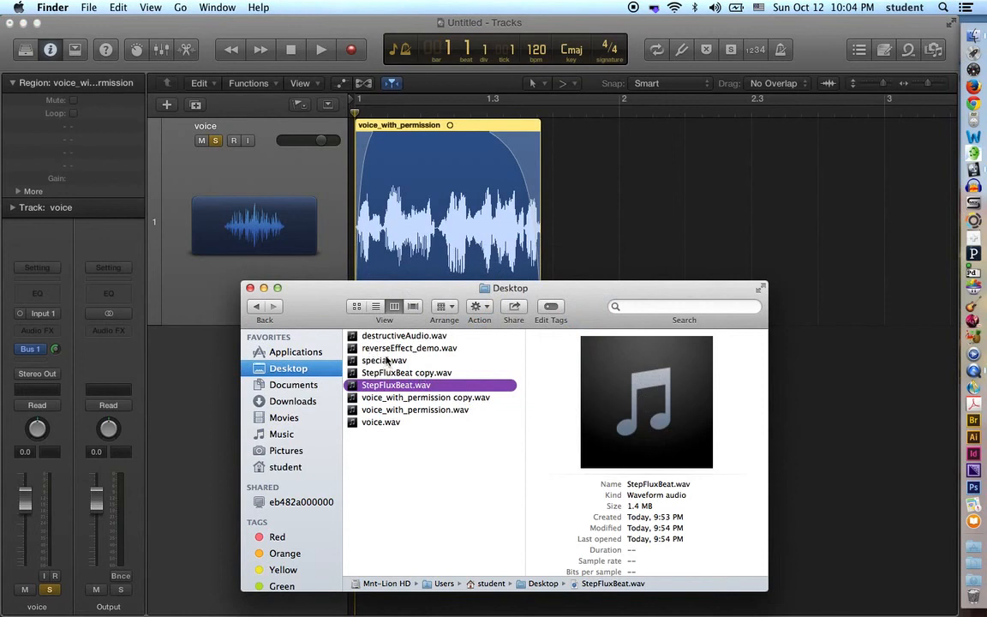
pyautogui.click(377, 360)
pyautogui.click(647, 402)
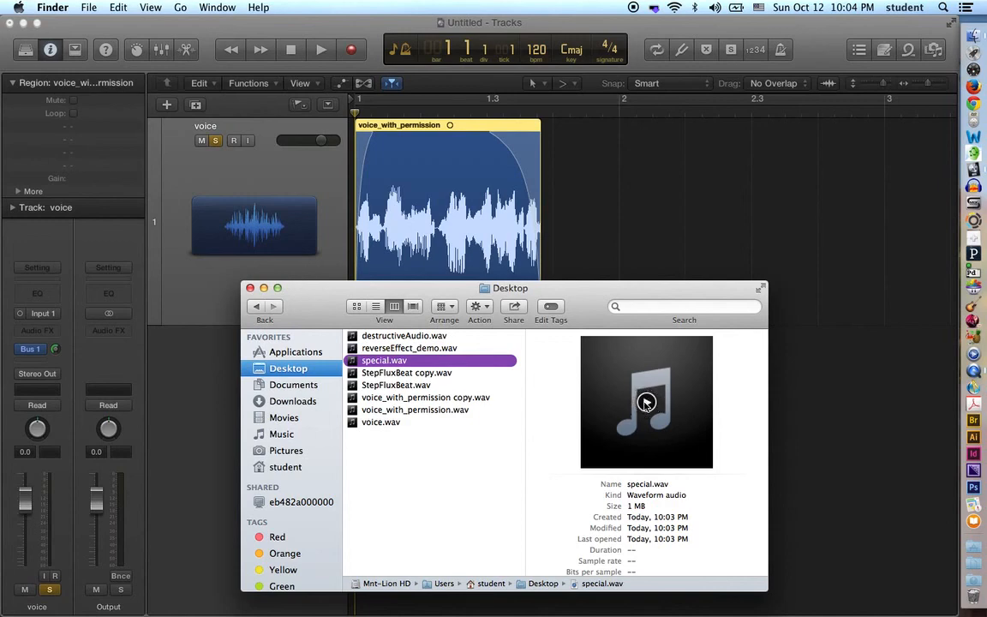
pyautogui.moveTo(365, 294); pyautogui.dragTo(517, 384)
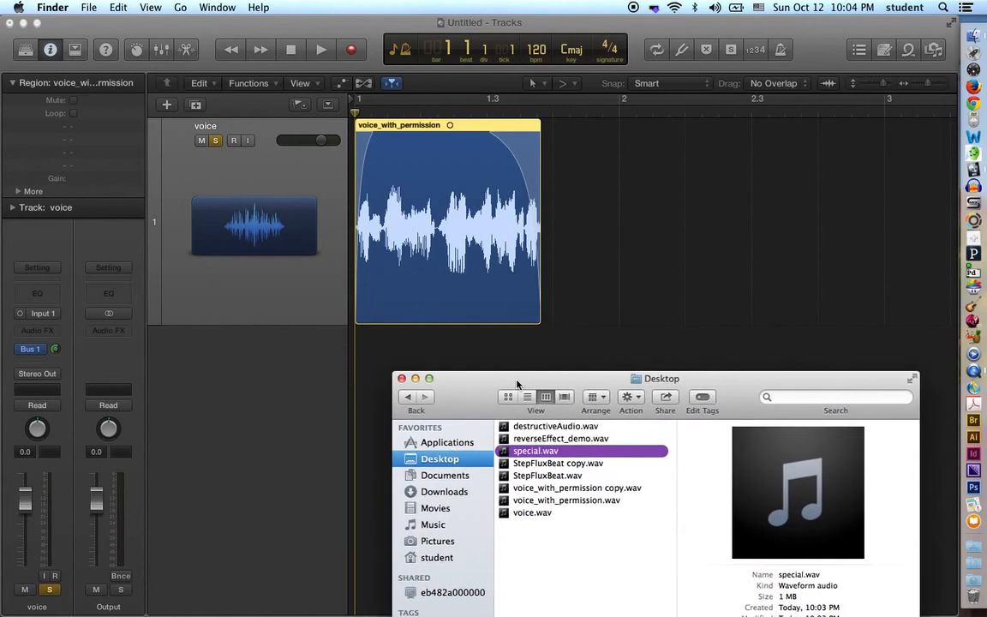
pyautogui.moveTo(505, 451); pyautogui.dragTo(374, 355)
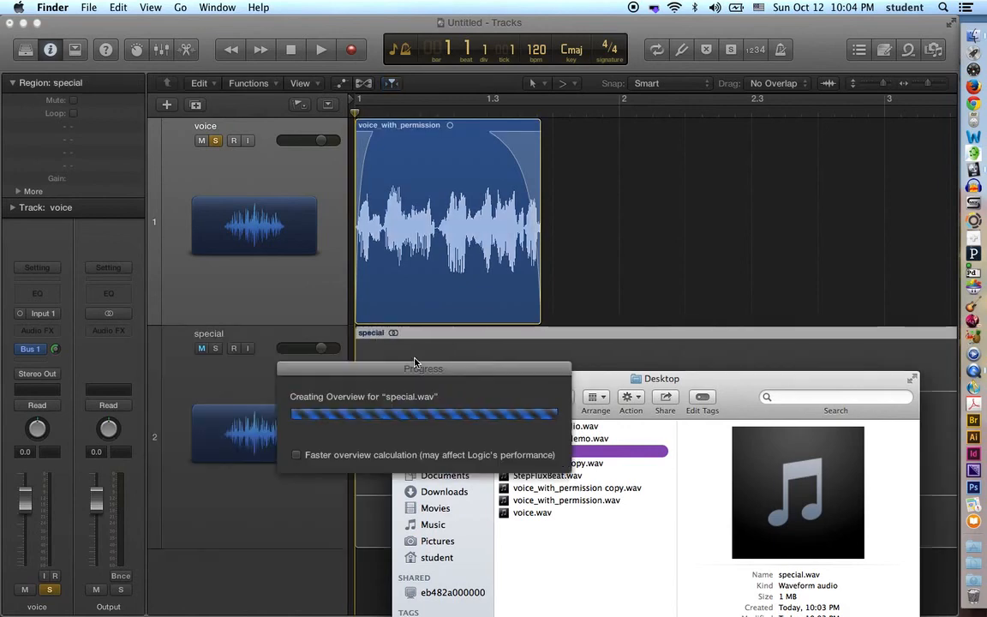
# - Select the special track, and unsolo and mute the voice track
pyautogui.click(304, 373)
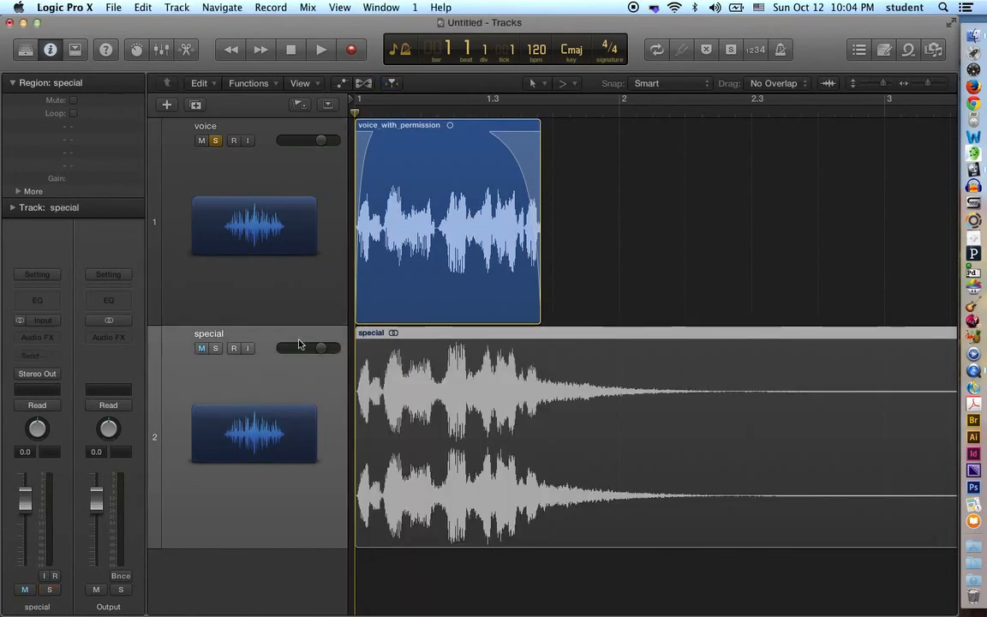
pyautogui.click(216, 142)
pyautogui.click(201, 141)
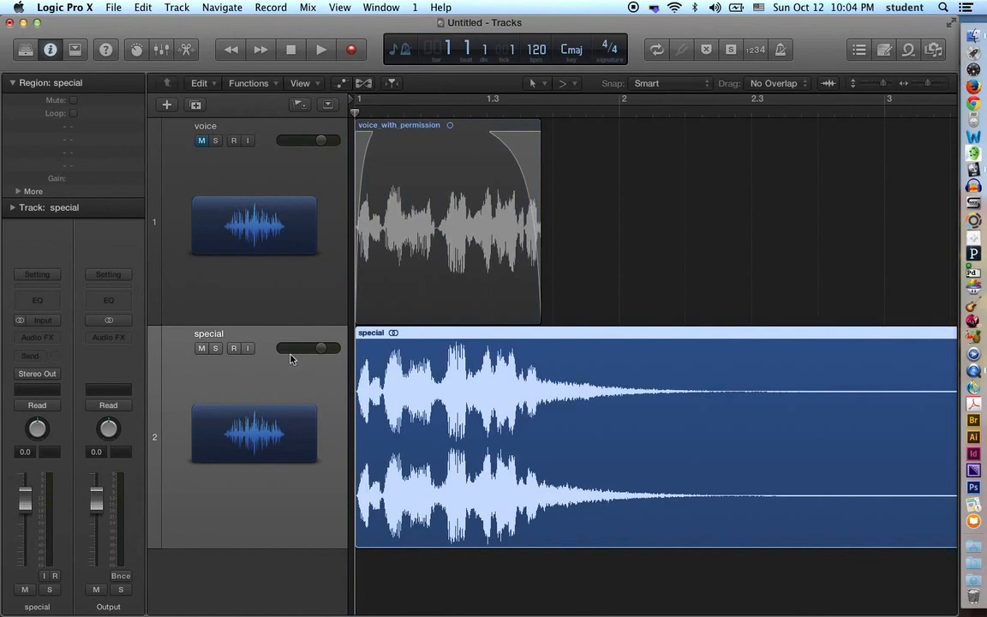
# - Invert the special region's audio in the audio file editor and play a short part of it
pyautogui.doubleClick(413, 362)
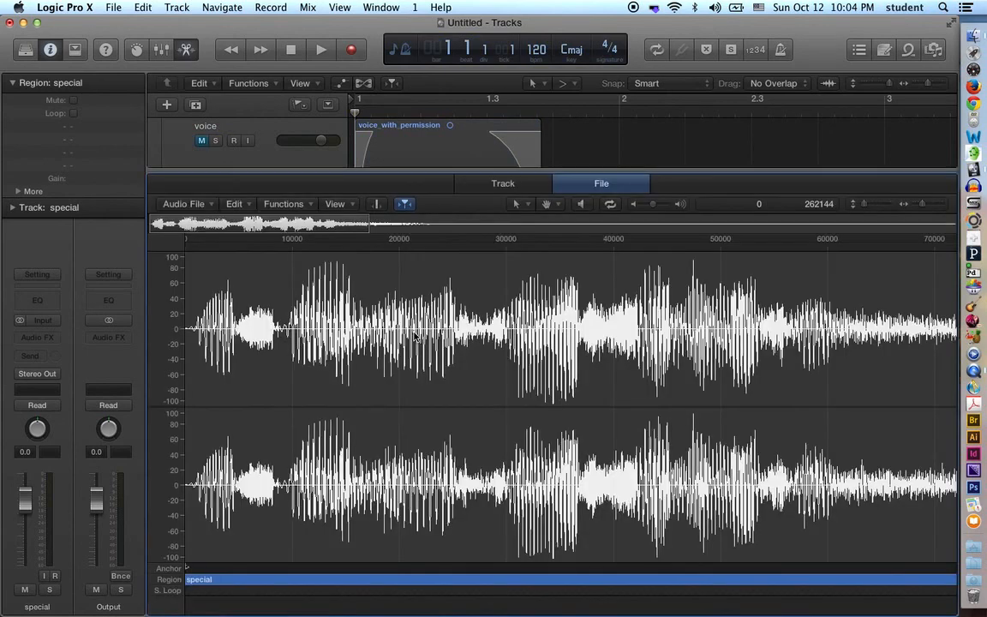
pyautogui.click(285, 203)
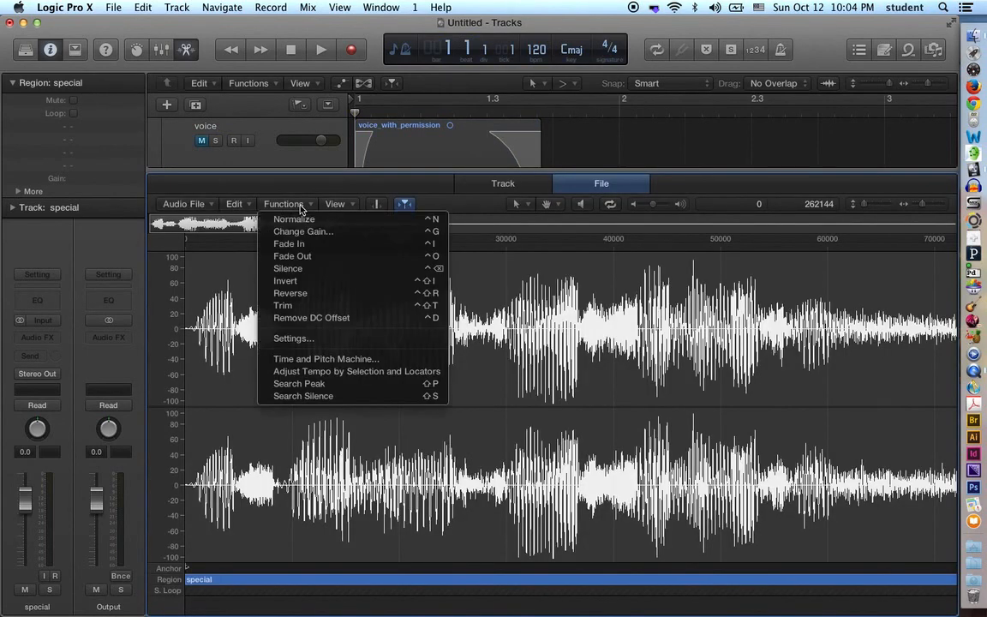
pyautogui.click(318, 284)
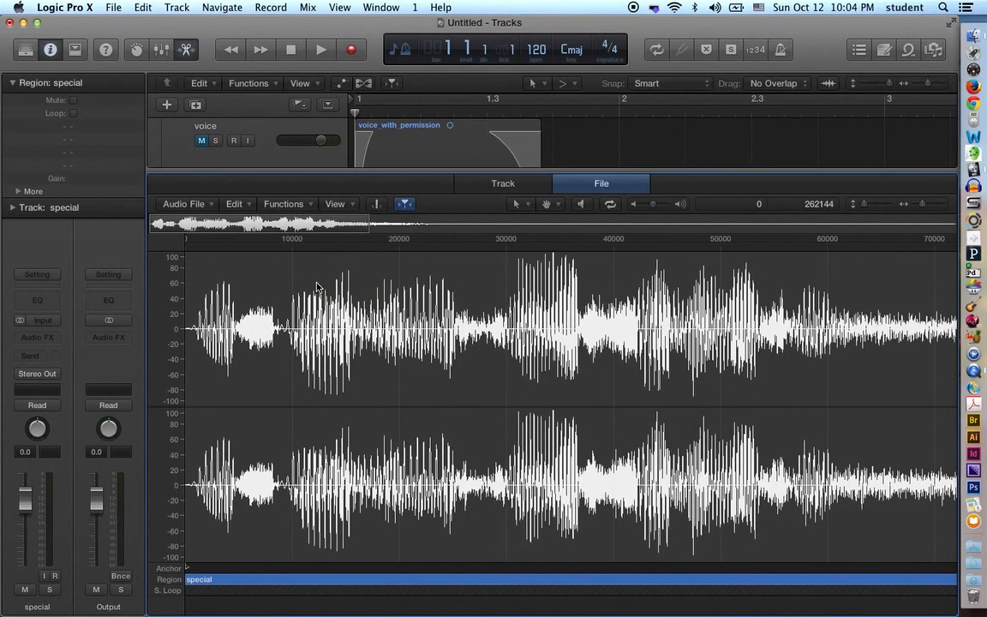
pyautogui.press('space')
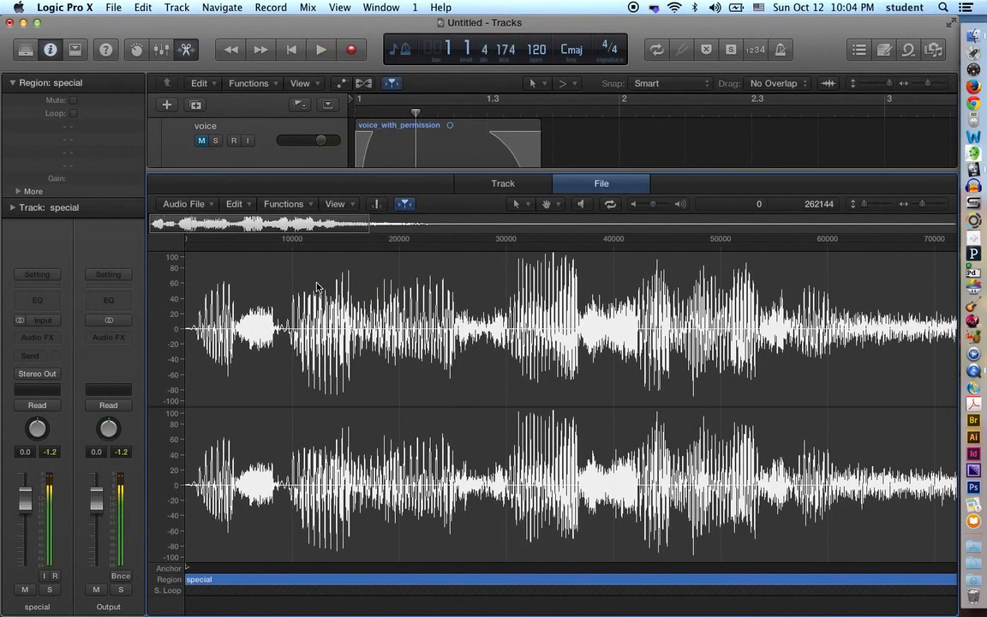
pyautogui.press('space')
pyautogui.press('x')
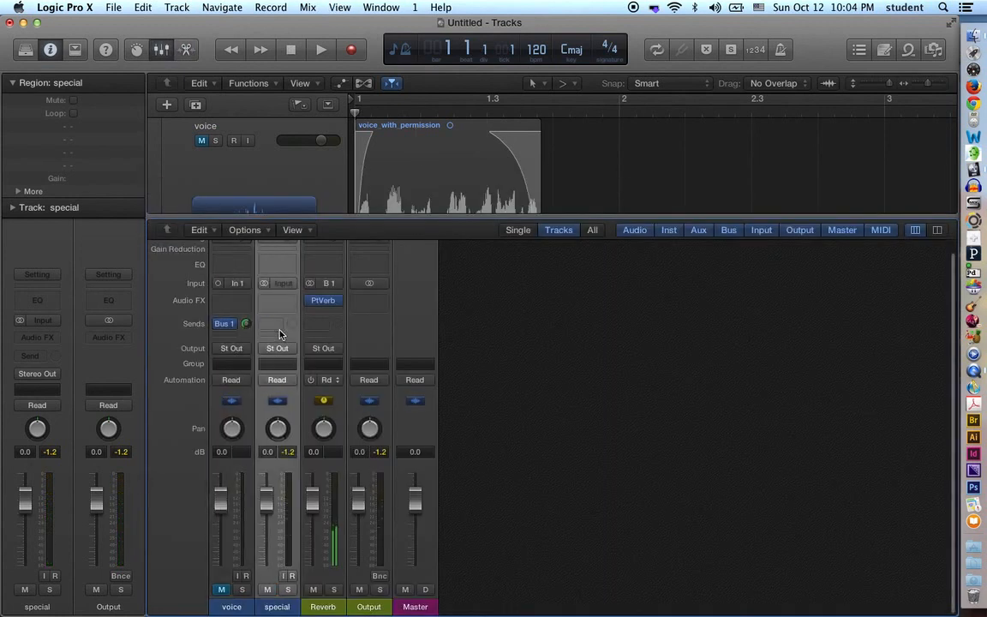
pyautogui.press('e')
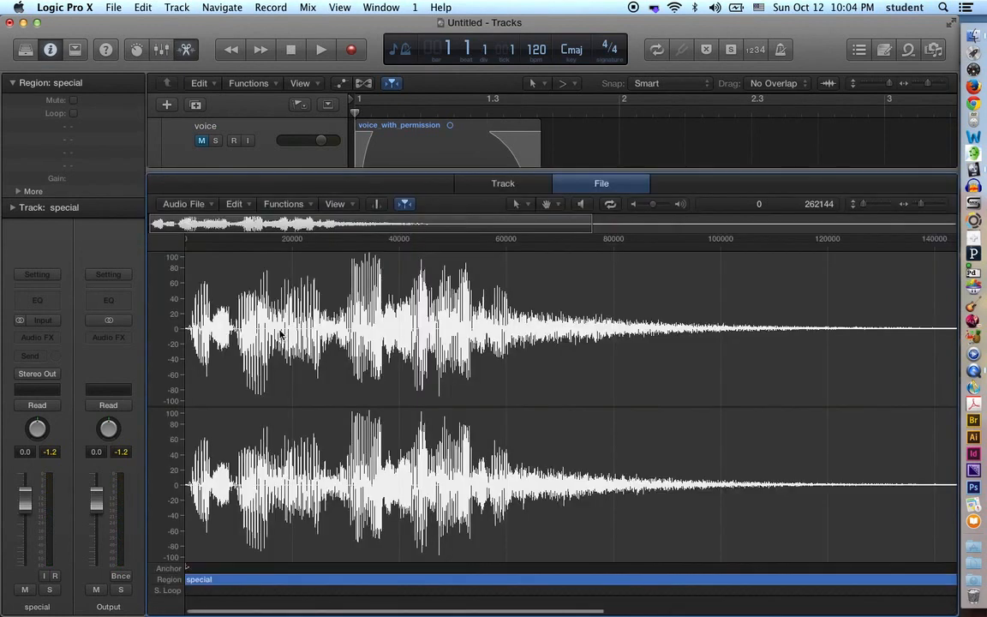
pyautogui.press('e')
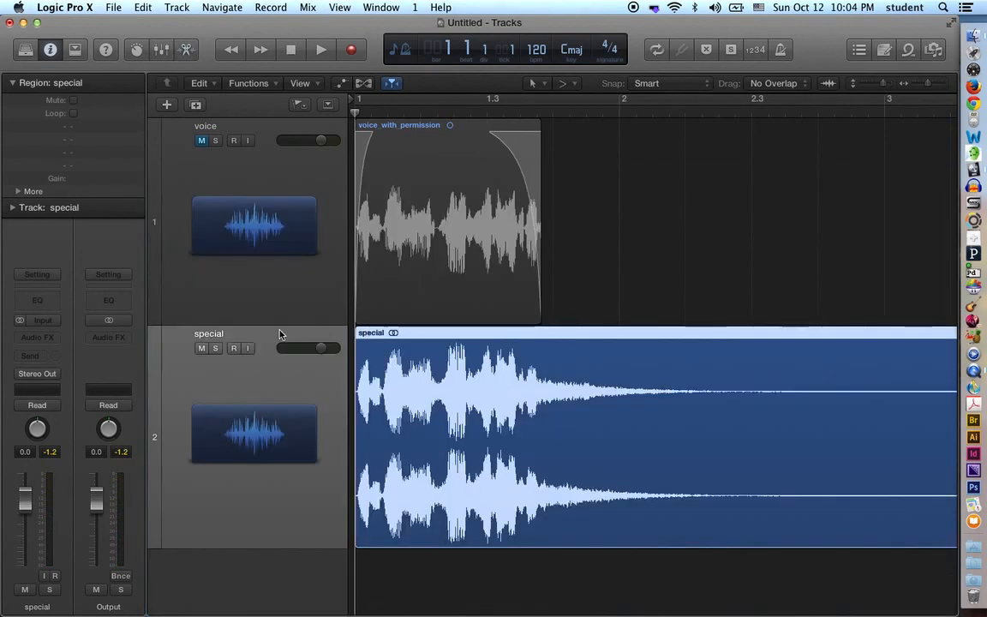
# - Reverse the special region's audio in the audio file editor, play it through, and stop playback
pyautogui.doubleClick(388, 342)
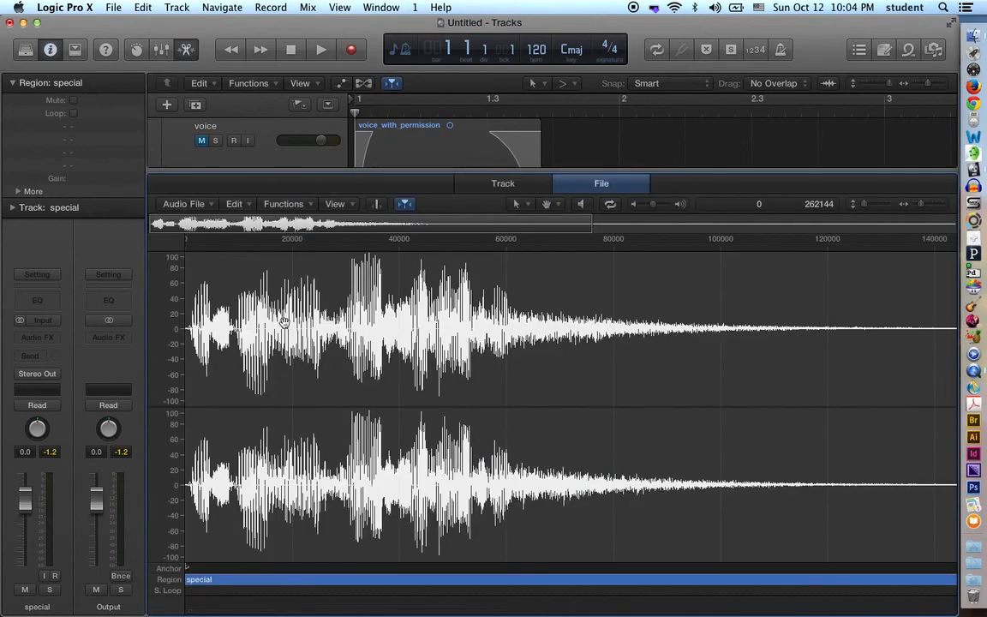
pyautogui.click(285, 205)
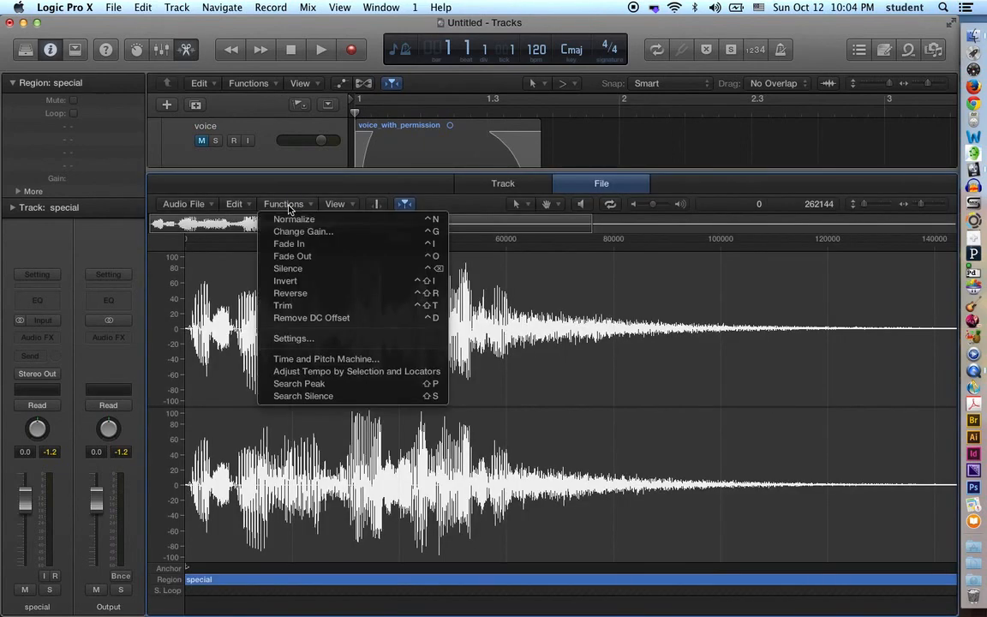
pyautogui.click(301, 295)
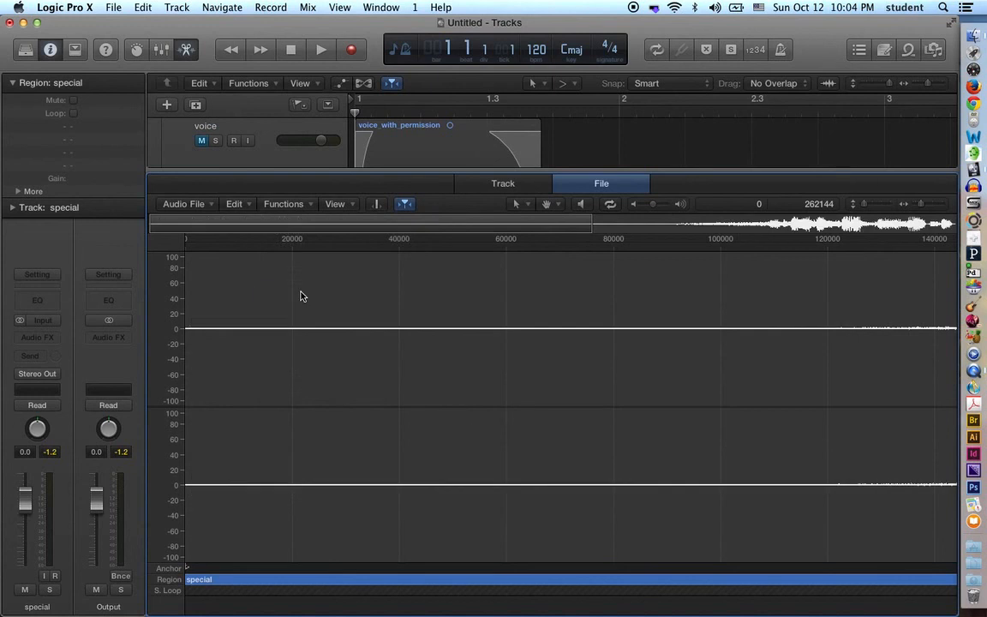
pyautogui.press('space')
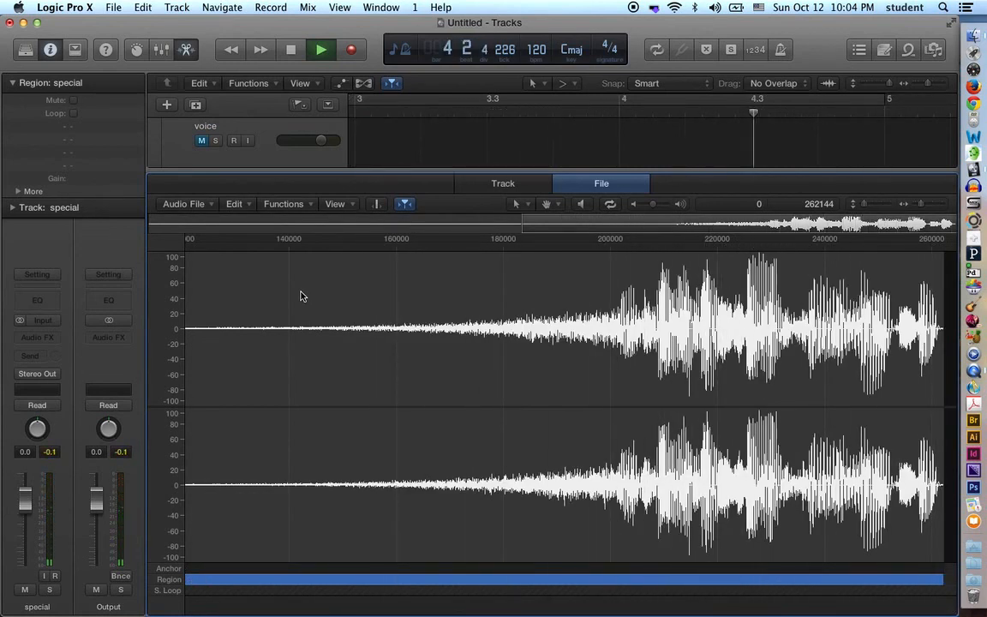
pyautogui.press('space')
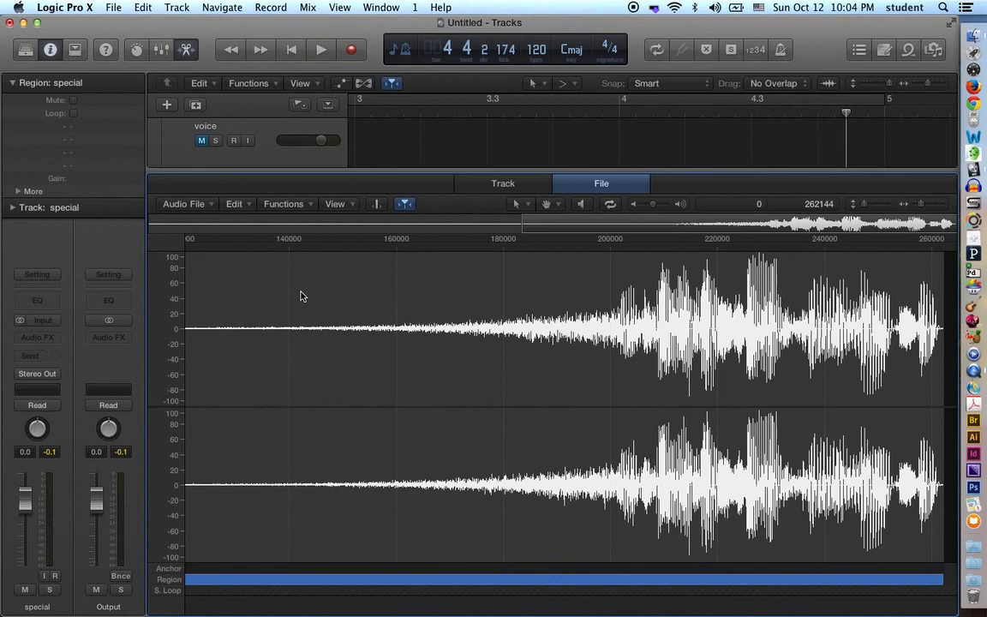
# - Close the audio editor, trim just under two beats off the start of the special region, and move the region back to bar 1
pyautogui.press('e')
pyautogui.hscroll(-10, 578, 473)
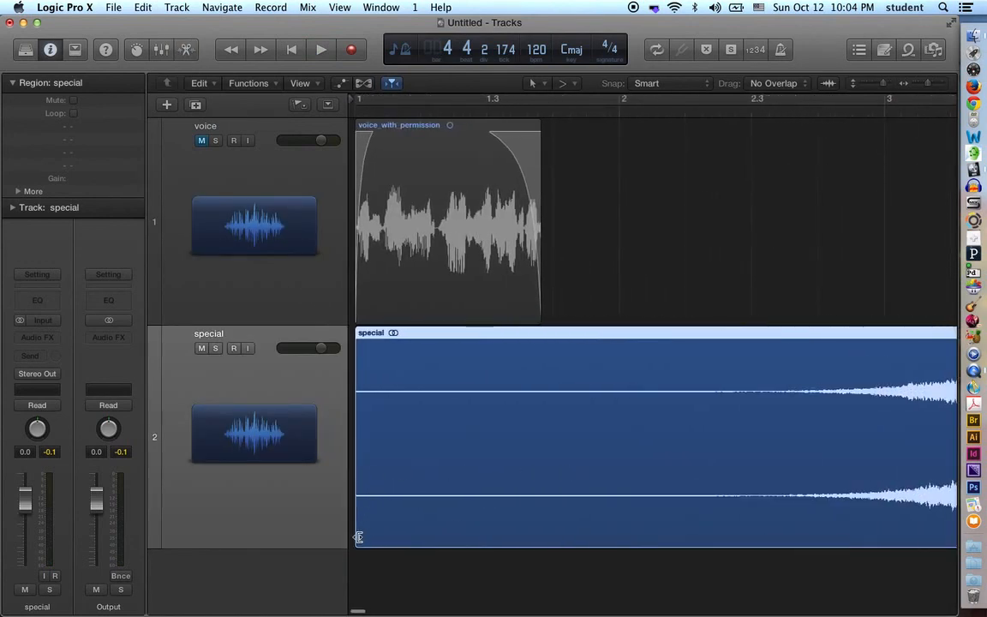
pyautogui.moveTo(358, 537); pyautogui.dragTo(474, 532)
pyautogui.moveTo(570, 336); pyautogui.dragTo(456, 342)
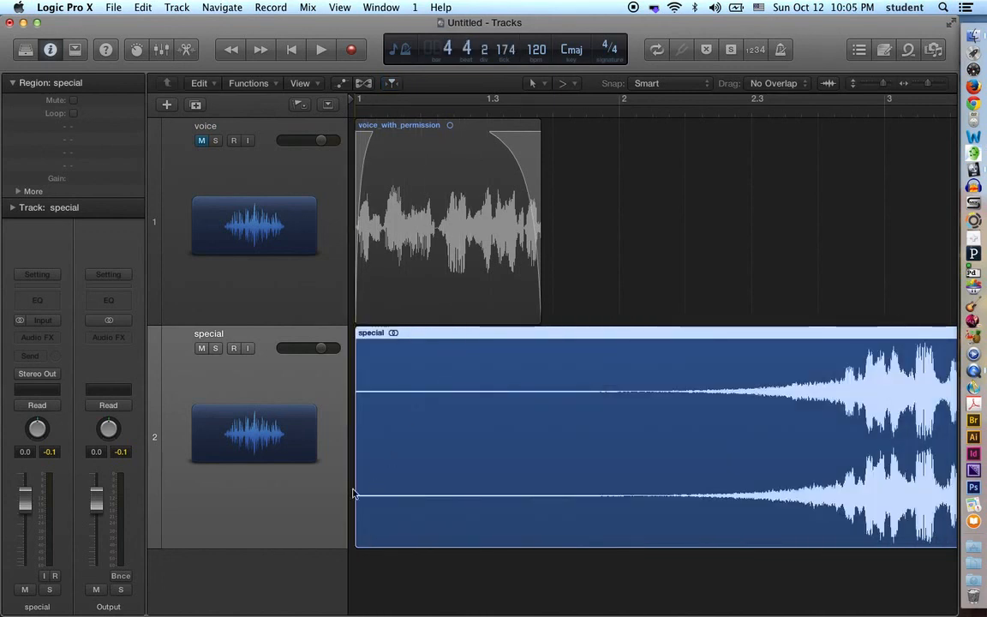
# - Add a short fade-in at the start of the special region and play it through from the project start
pyautogui.moveTo(355, 490); pyautogui.dragTo(388, 487)
pyautogui.press('Return')
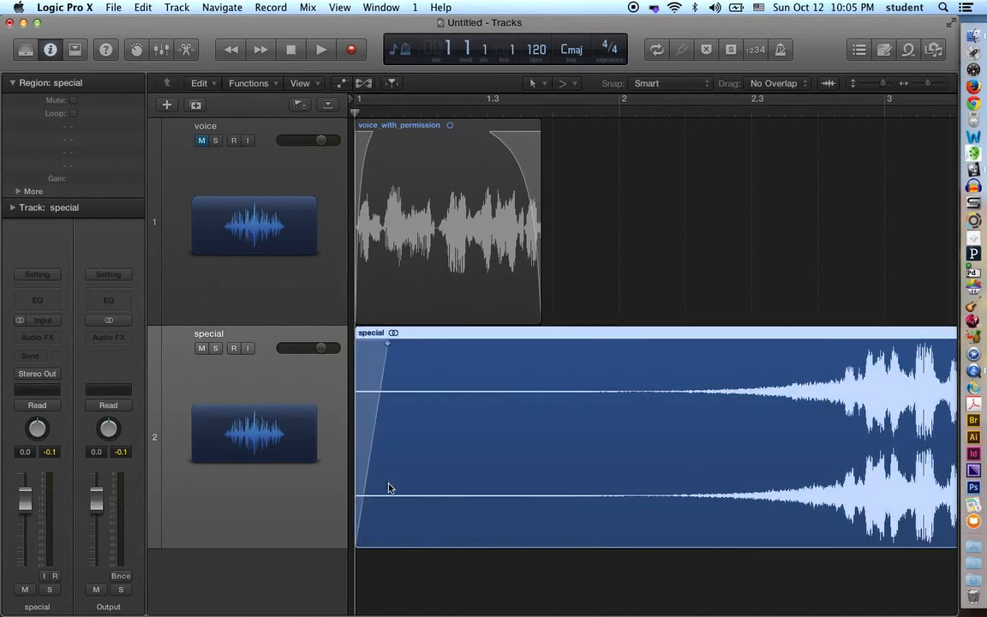
pyautogui.press('space')
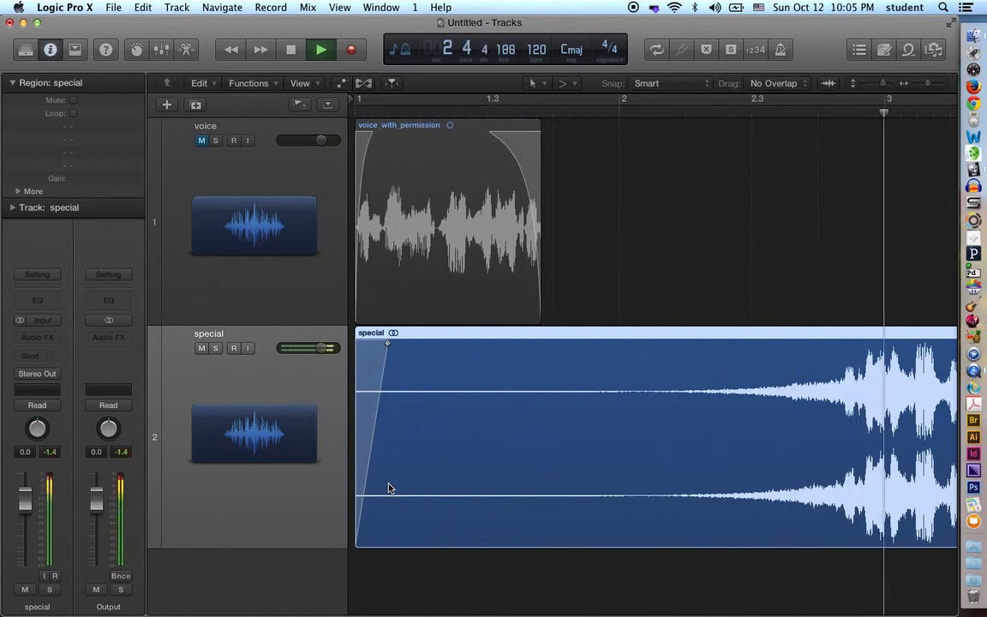
pyautogui.press('space')
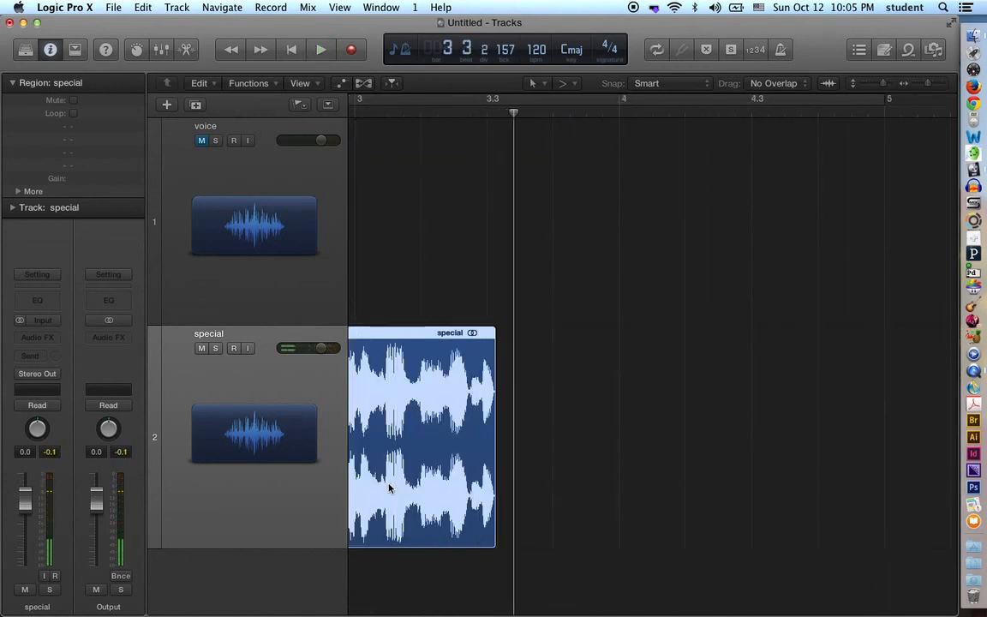
# - Send the special track to Bus 1 in the mixer and set the send level to about -3.6 dB
pyautogui.press('x')
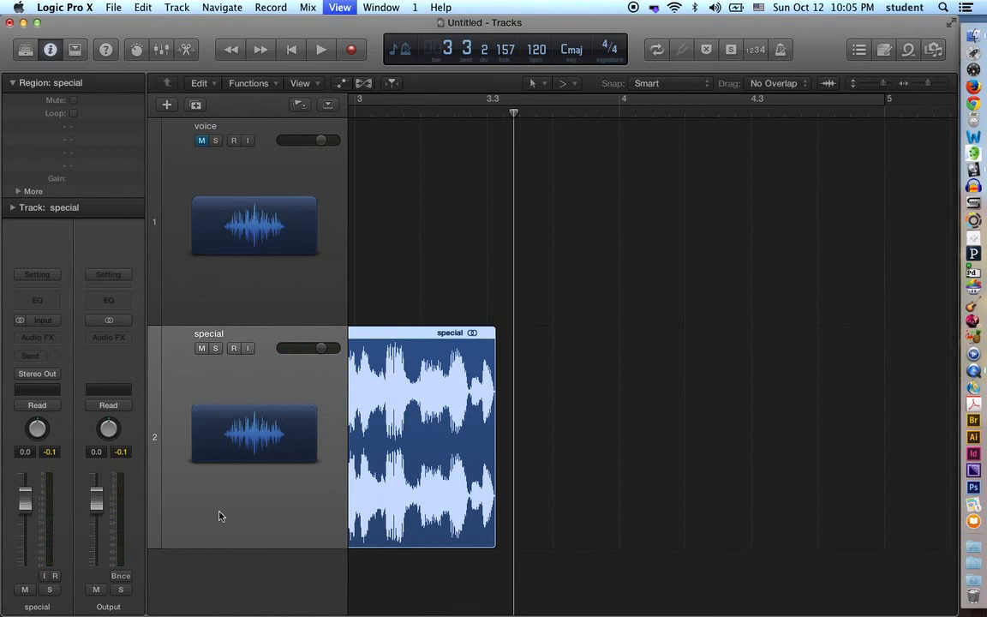
pyautogui.click(274, 323)
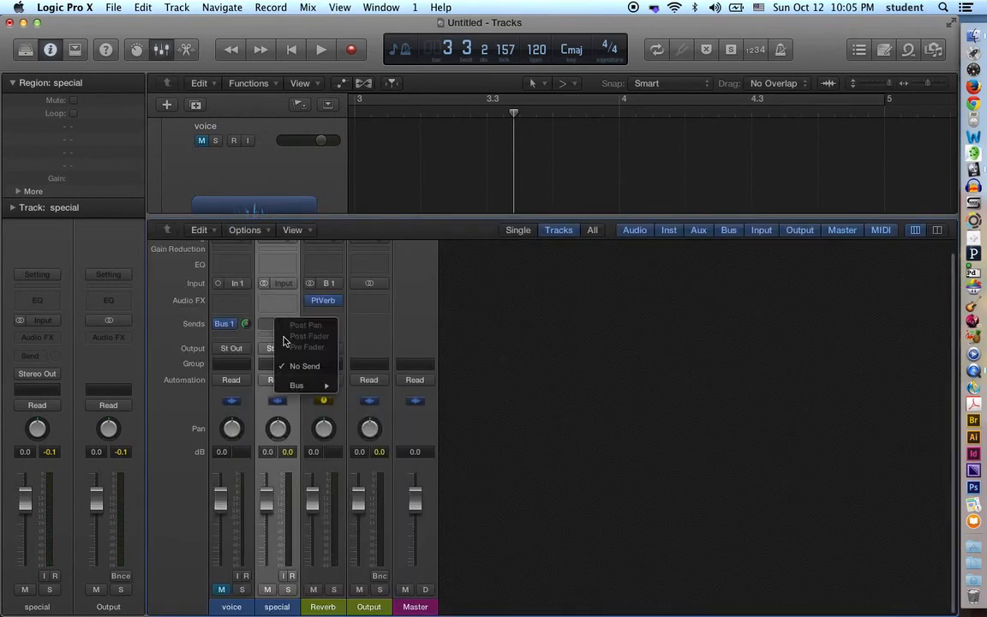
pyautogui.moveTo(291, 384)
pyautogui.click(364, 386)
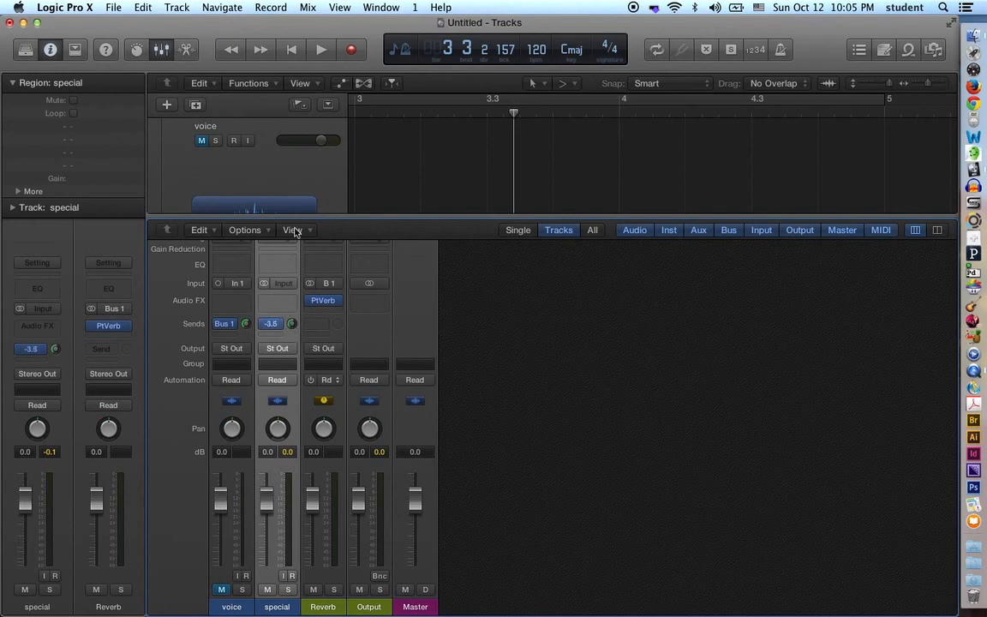
# - Close the mixer and play the special track with its reverb from the project start, stopping after the tail
pyautogui.press('Return')
pyautogui.press('x')
pyautogui.press('space')
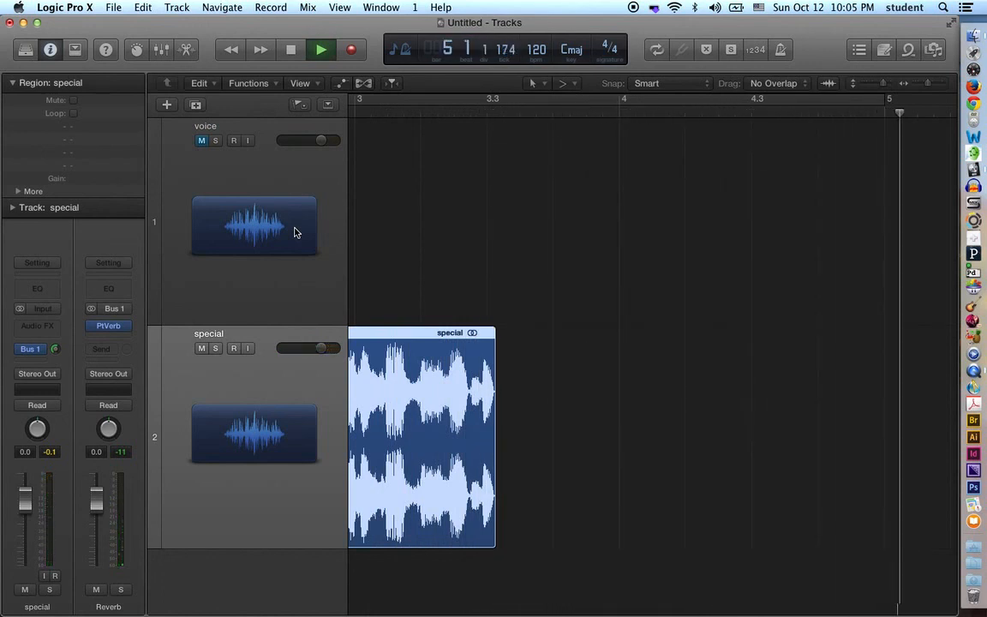
pyautogui.press('space')
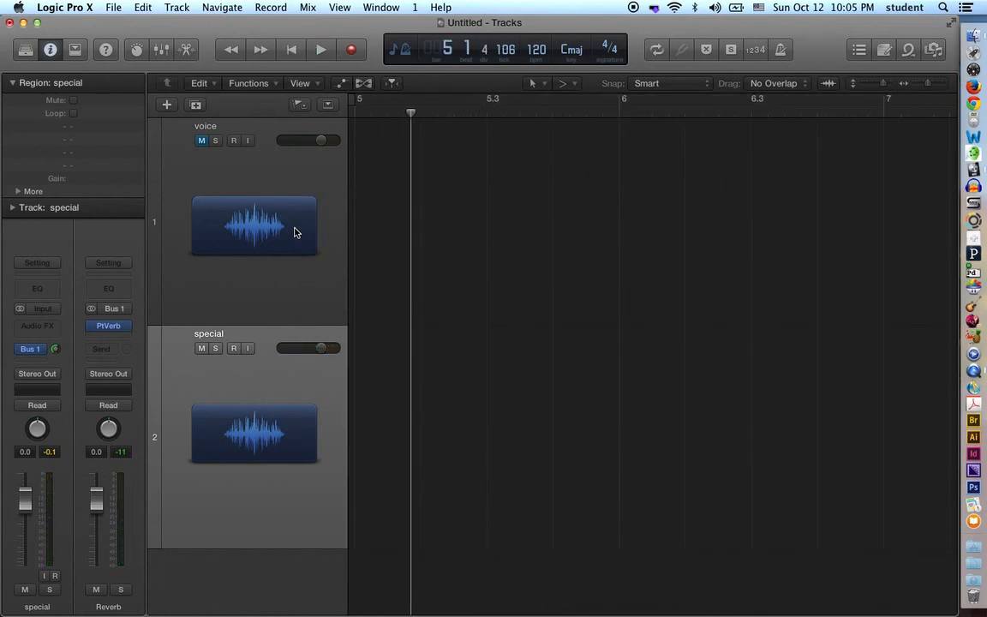